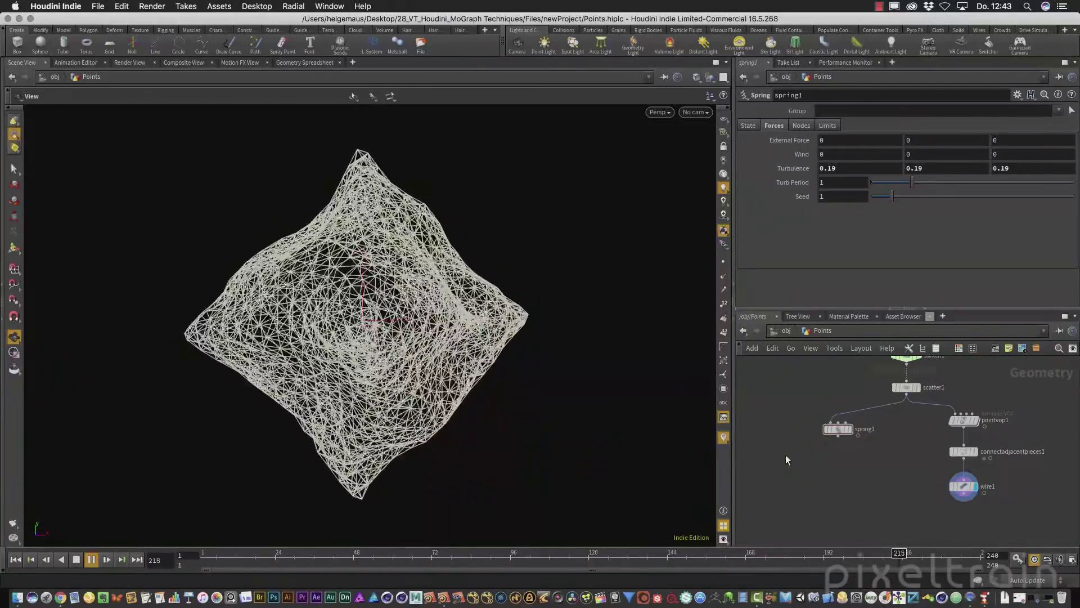
- Stop the playback and display the output of the scatter1 node
click(76, 559)
middle_drag(874, 469, 835, 513)
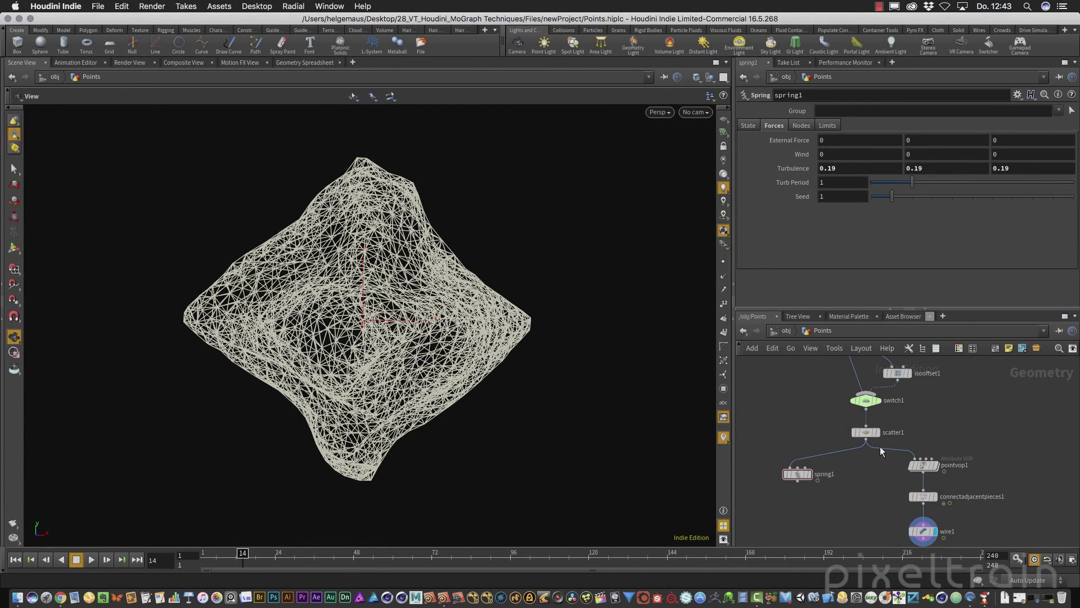
middle_drag(978, 401, 975, 417)
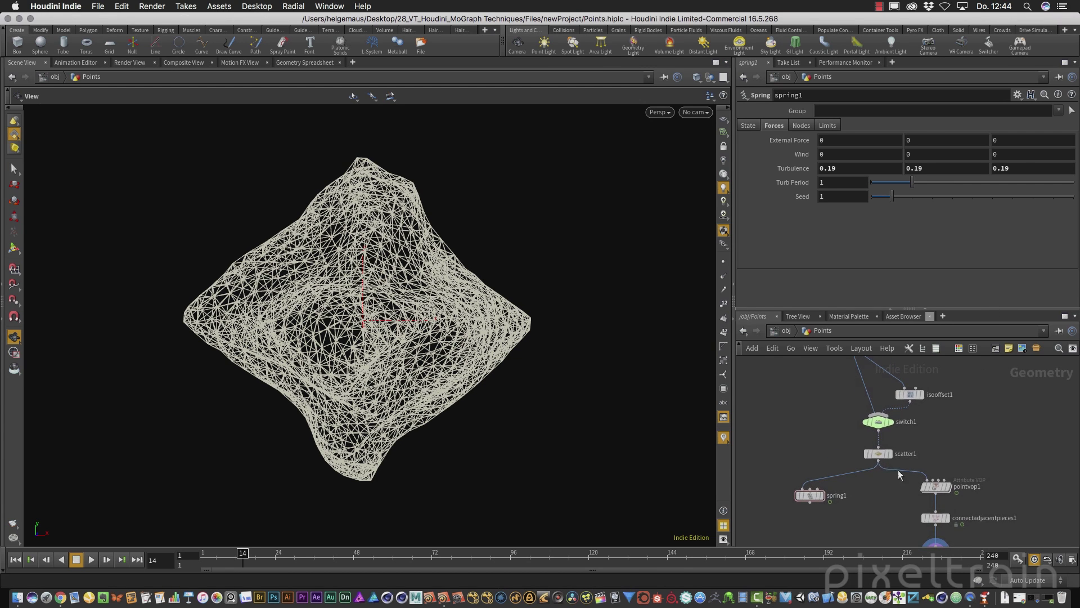
click(889, 454)
middle_drag(973, 460, 971, 477)
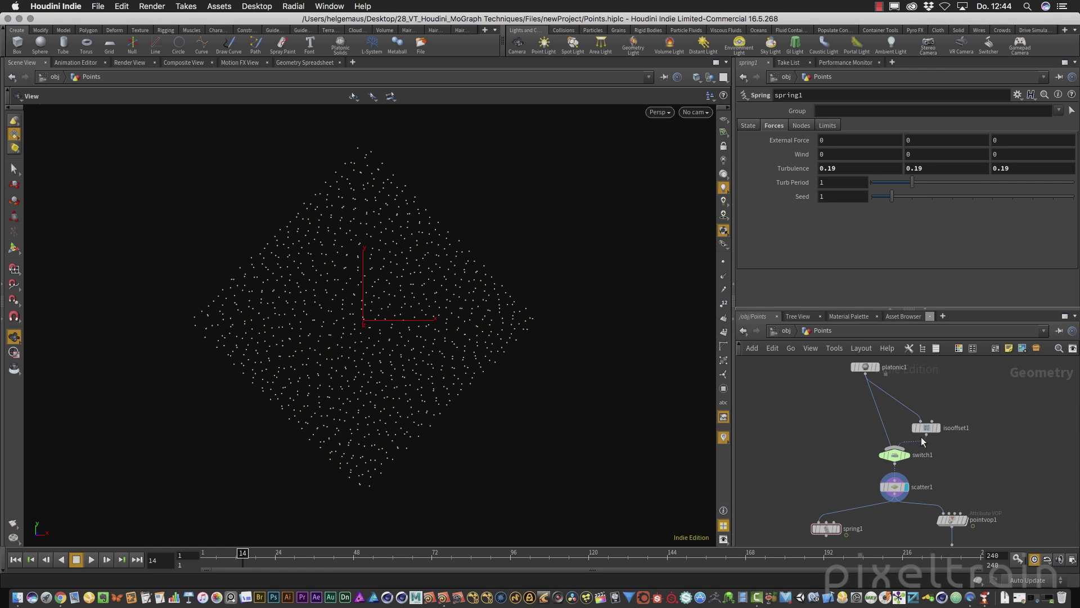
- Inspect the network inside pointvop1, and display the results of connectadjacentpieces1 and wire1
middle_drag(959, 474, 926, 396)
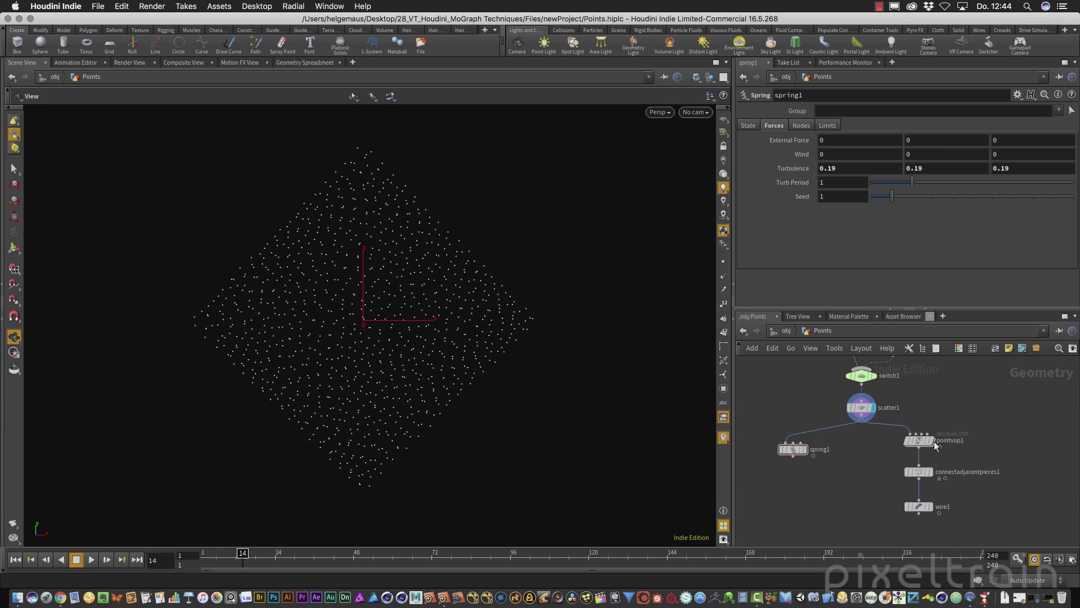
double_click(919, 440)
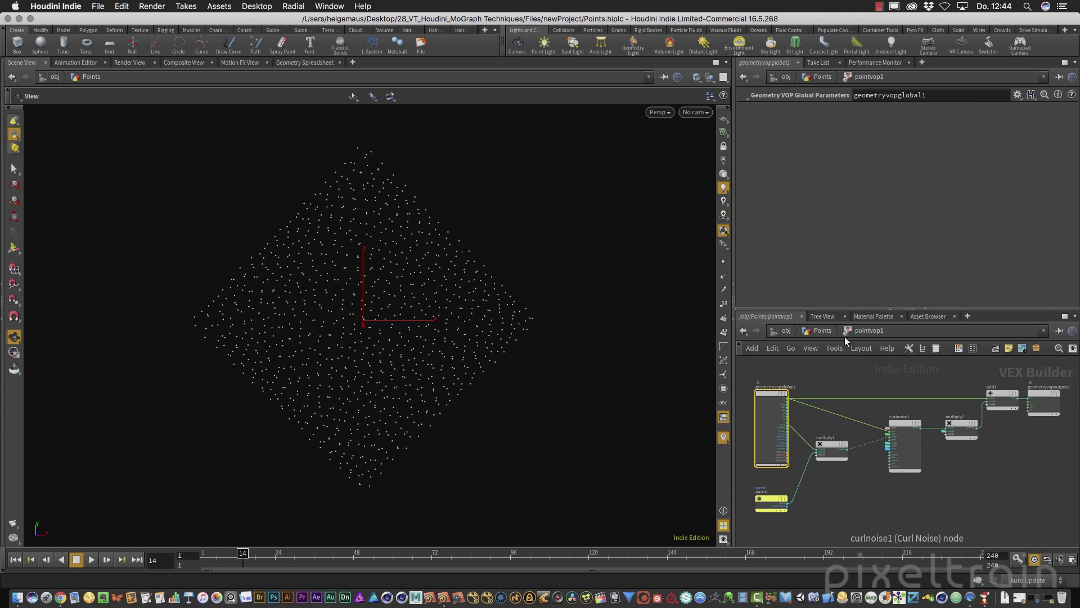
click(826, 332)
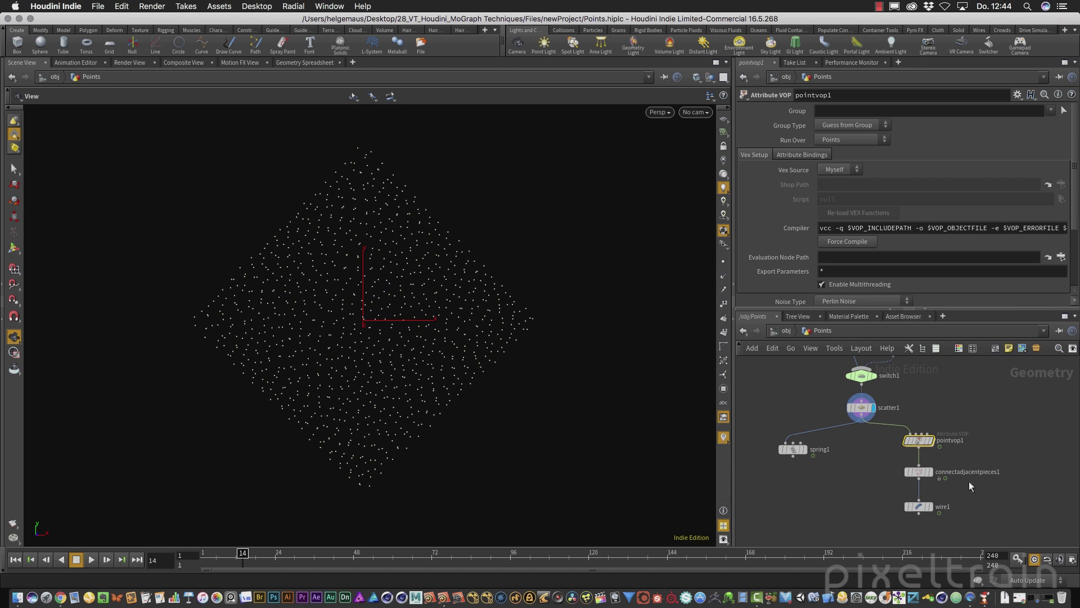
click(931, 472)
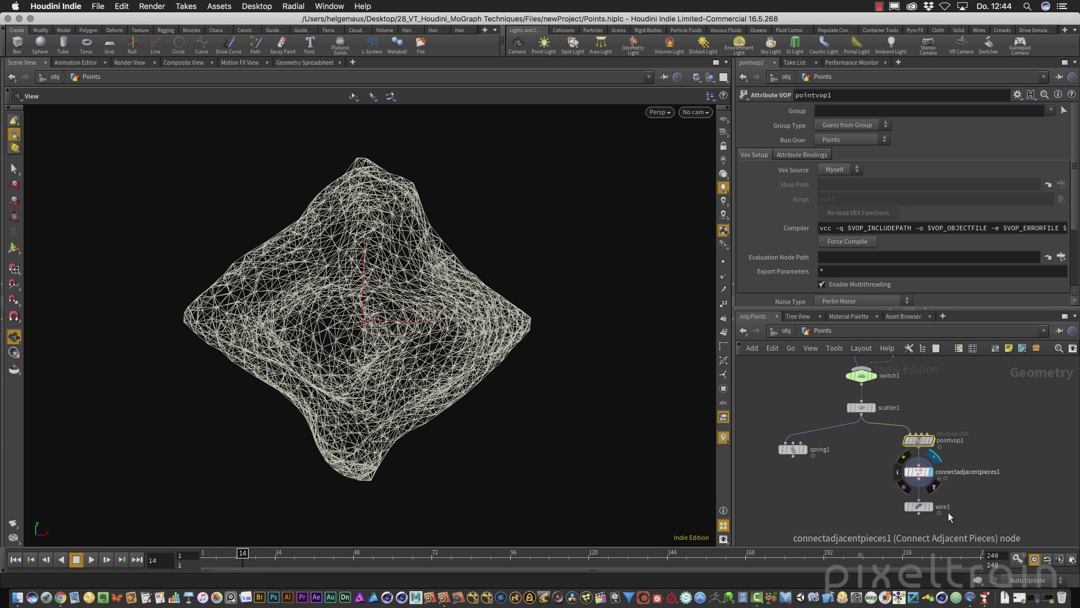
click(931, 507)
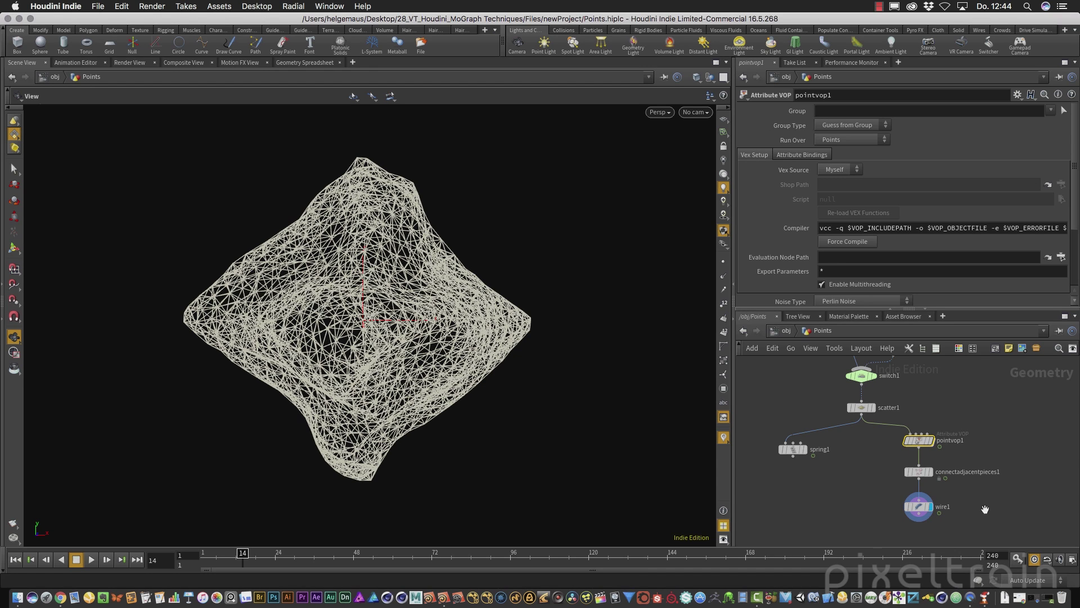
- Display the spring1 node and play its simulation from the first frame to examine the point motion
click(843, 455)
click(795, 448)
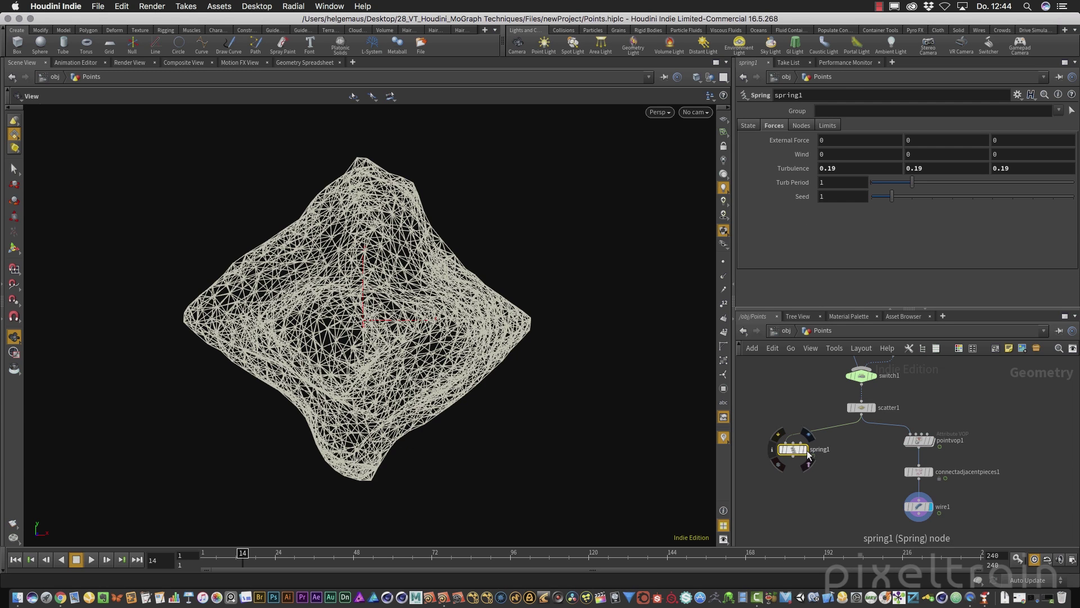
click(808, 433)
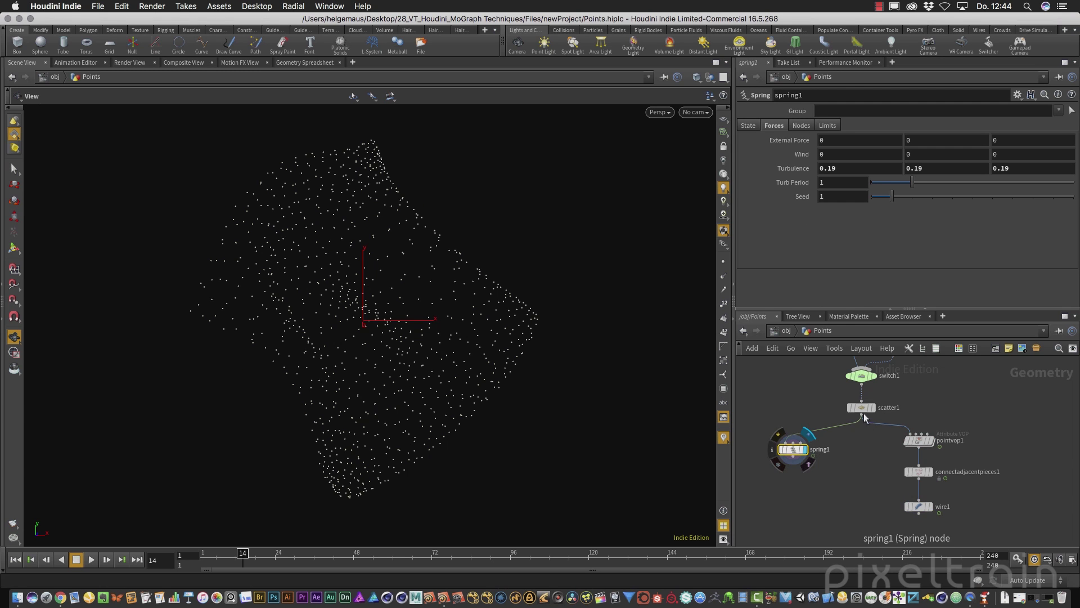
click(15, 559)
click(91, 559)
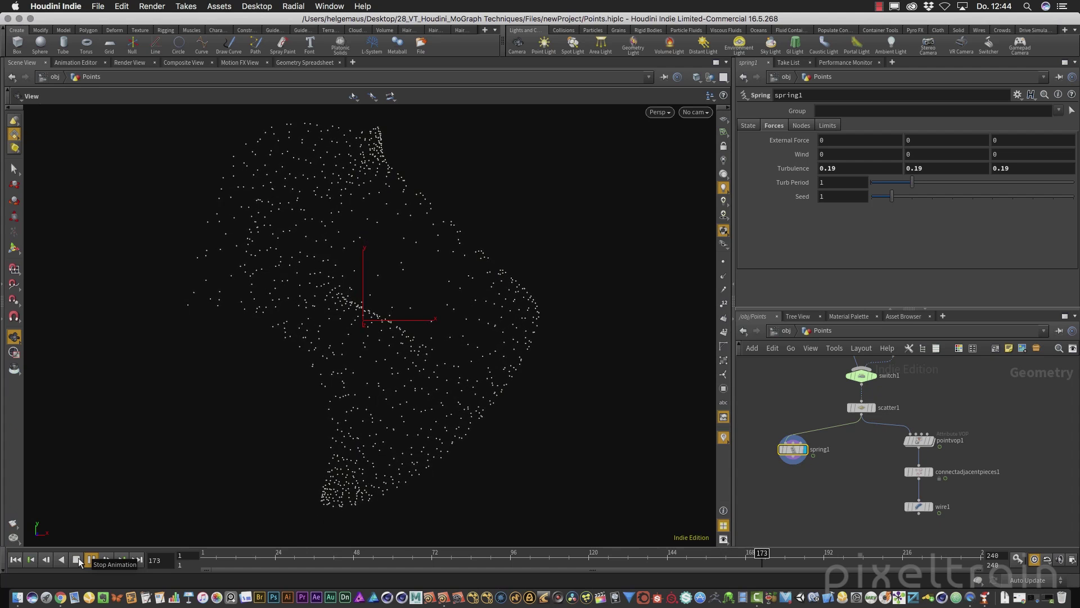
click(80, 562)
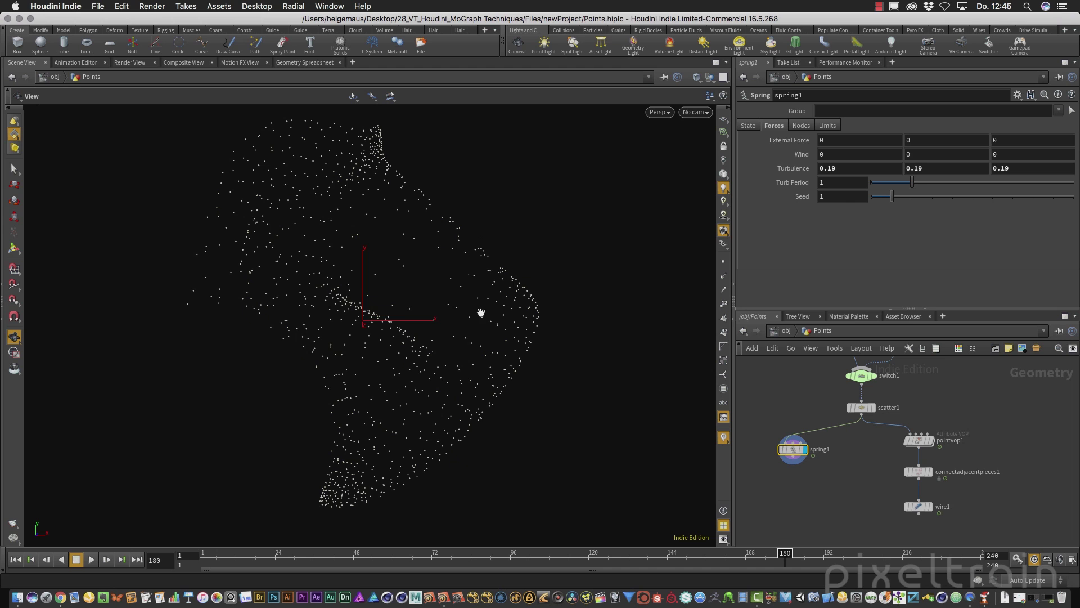
drag(378, 313, 414, 316)
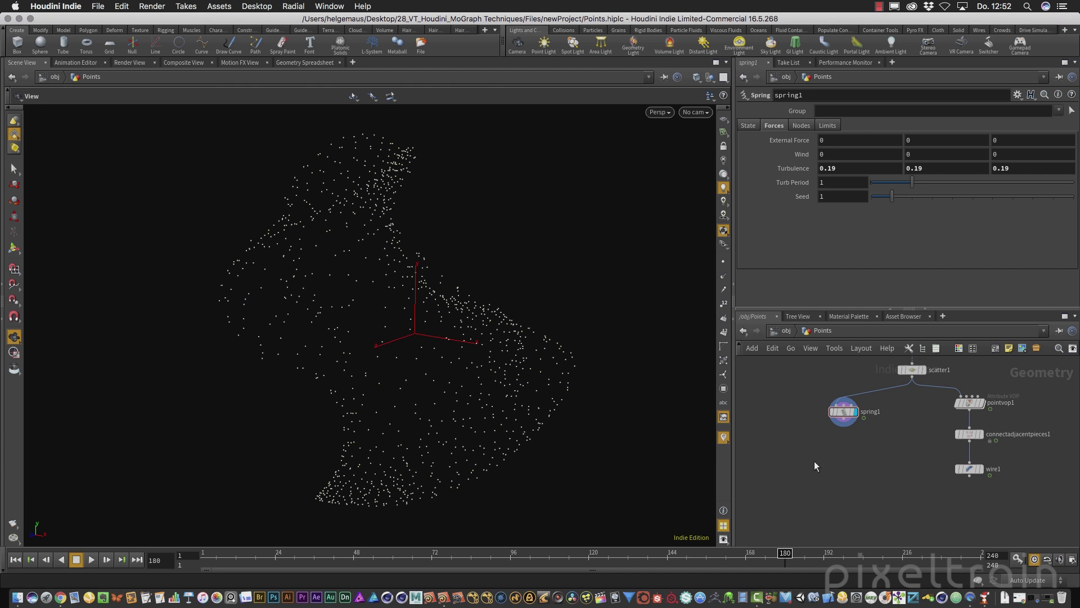
- Add a Trail node below spring1, wire spring1's output into it, and display it
middle_drag(815, 461, 839, 445)
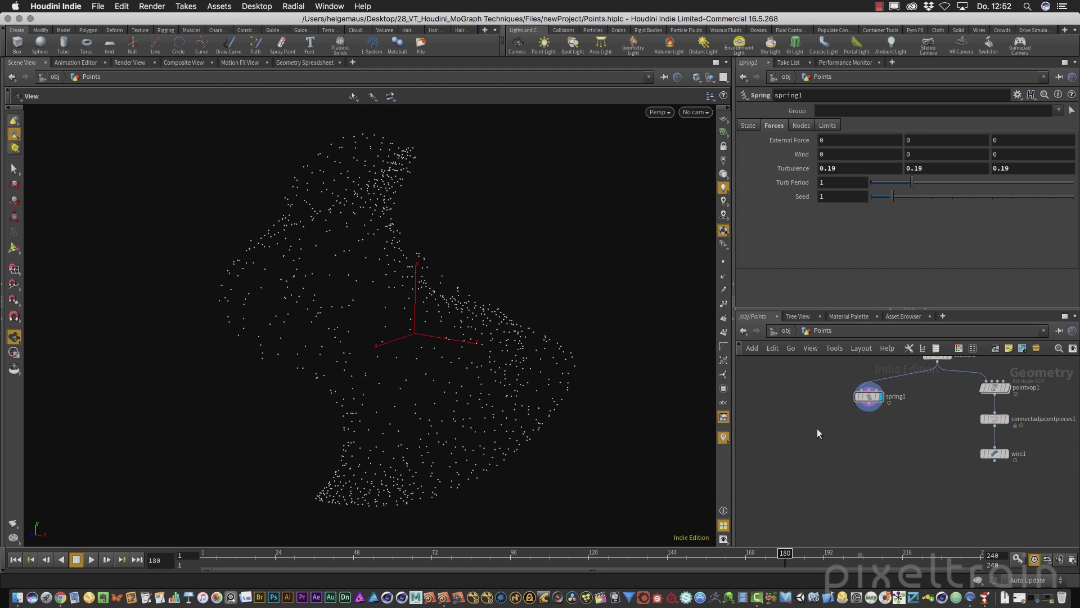
key(Tab)
text(trai)
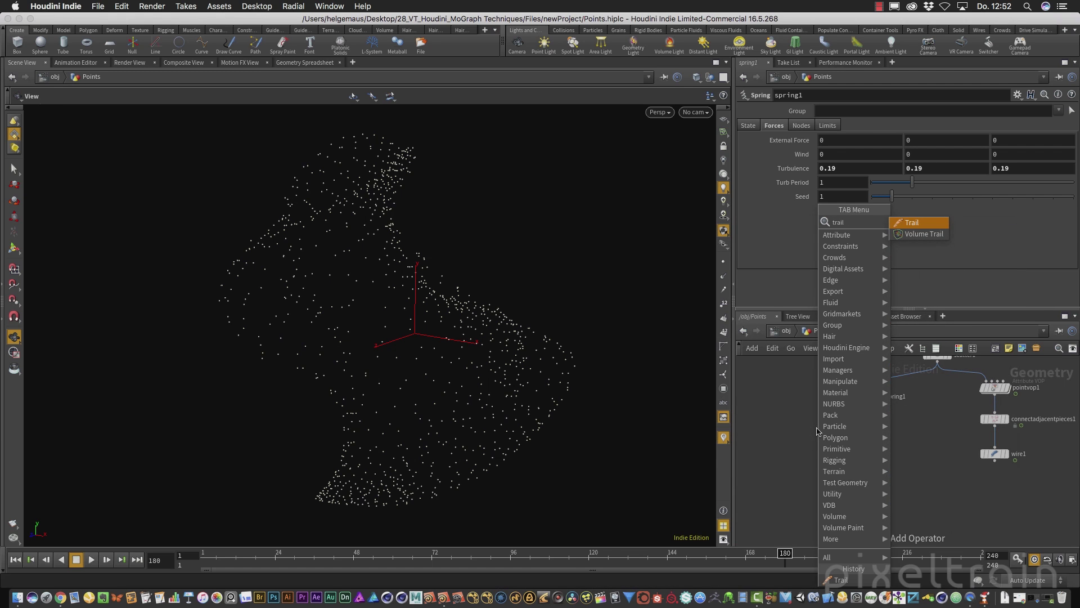
key(Return)
click(817, 422)
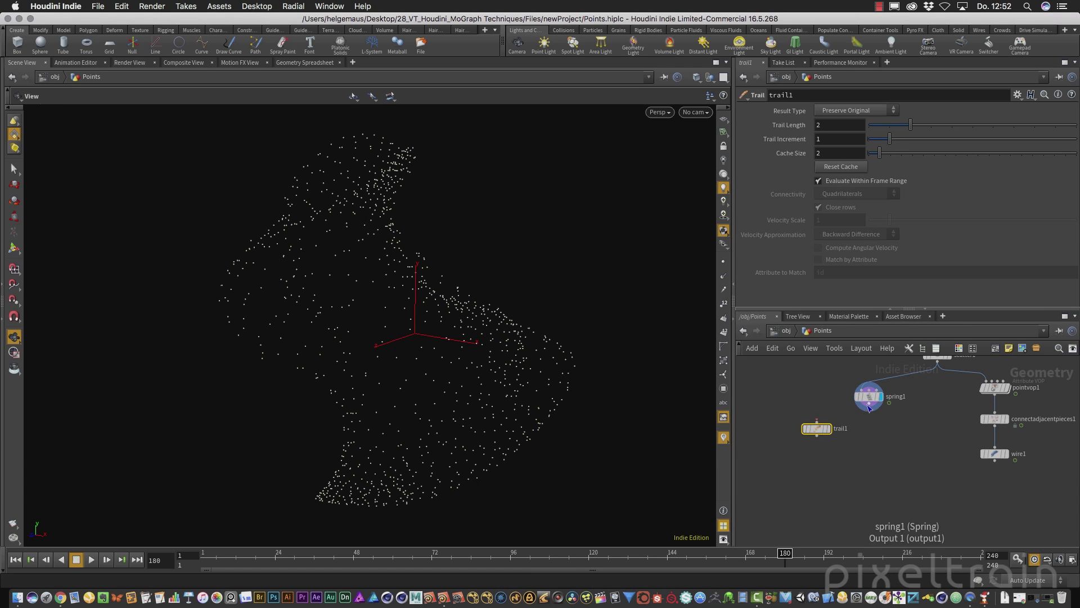
click(817, 423)
drag(819, 429, 819, 440)
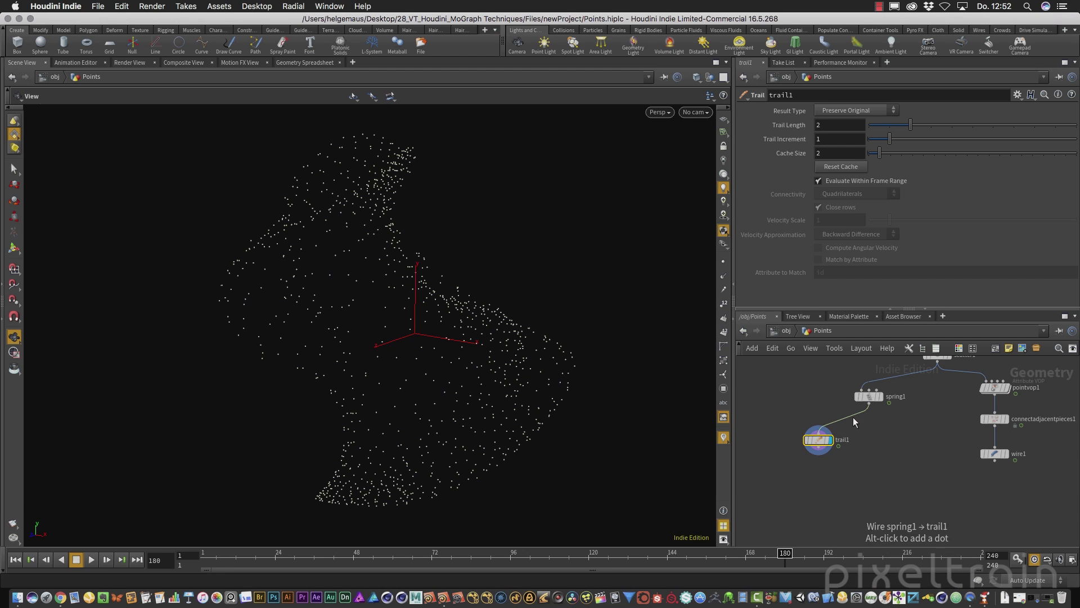
- Return to the first frame and set the Trail node's result type to Connect as Polygons
click(20, 555)
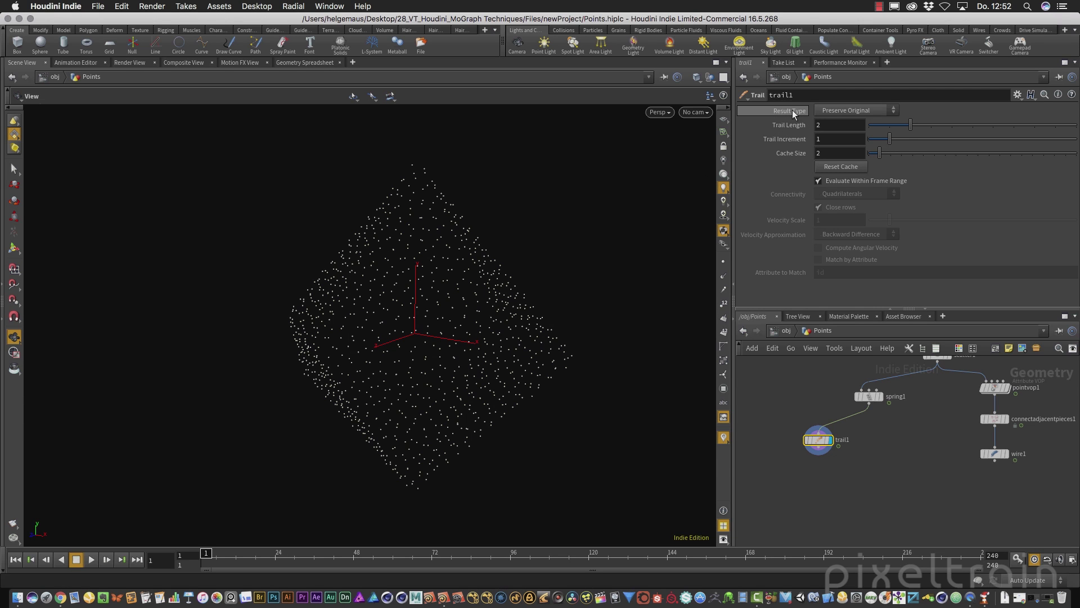
click(893, 109)
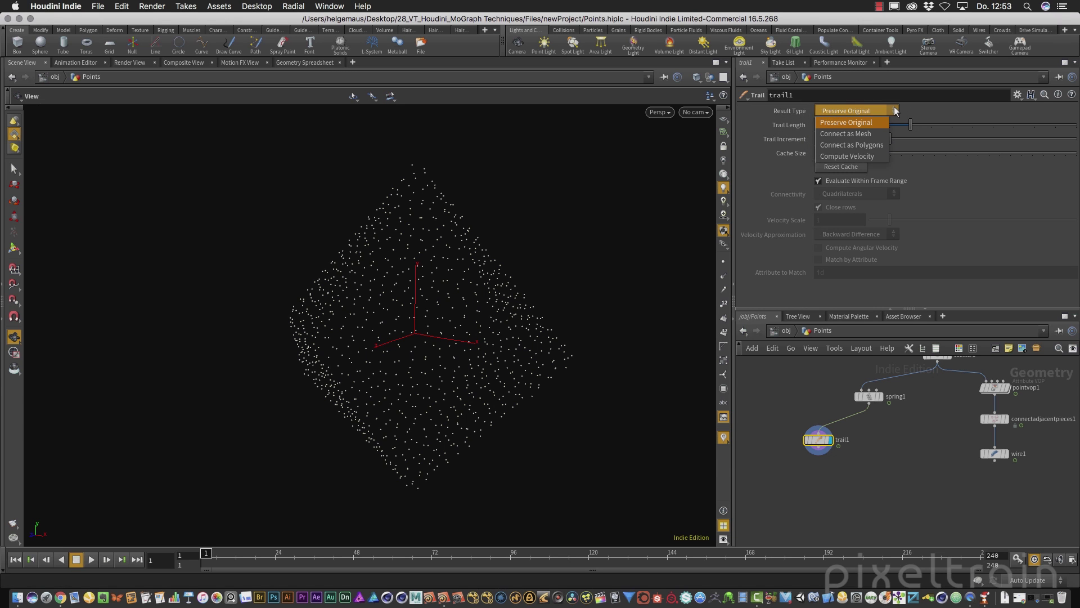
click(871, 148)
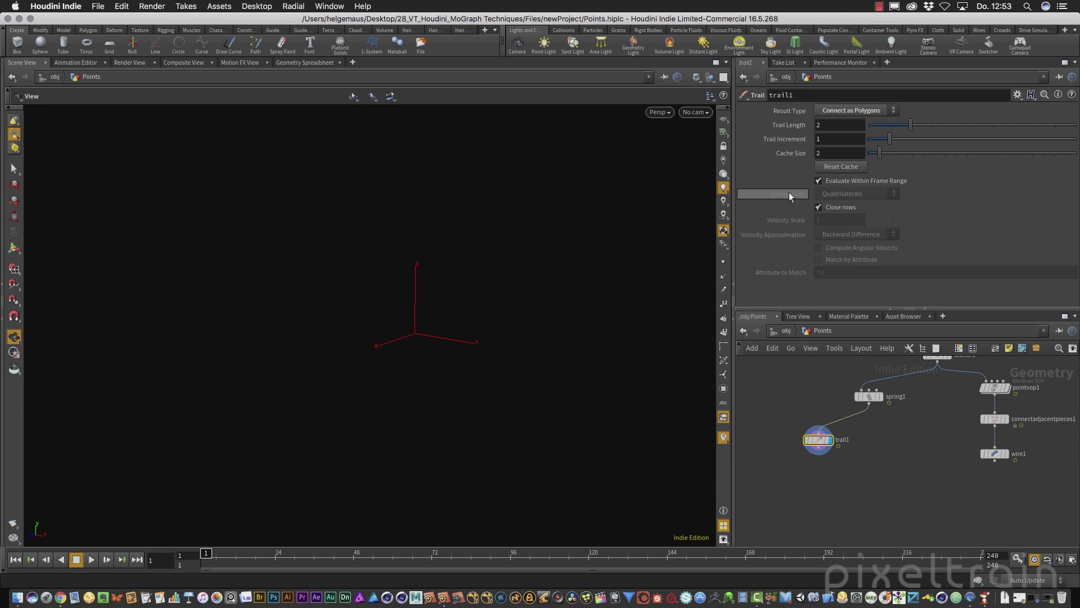
- Set the Trail node's cache size to 240 and reset its cache
mouse_move(789, 194)
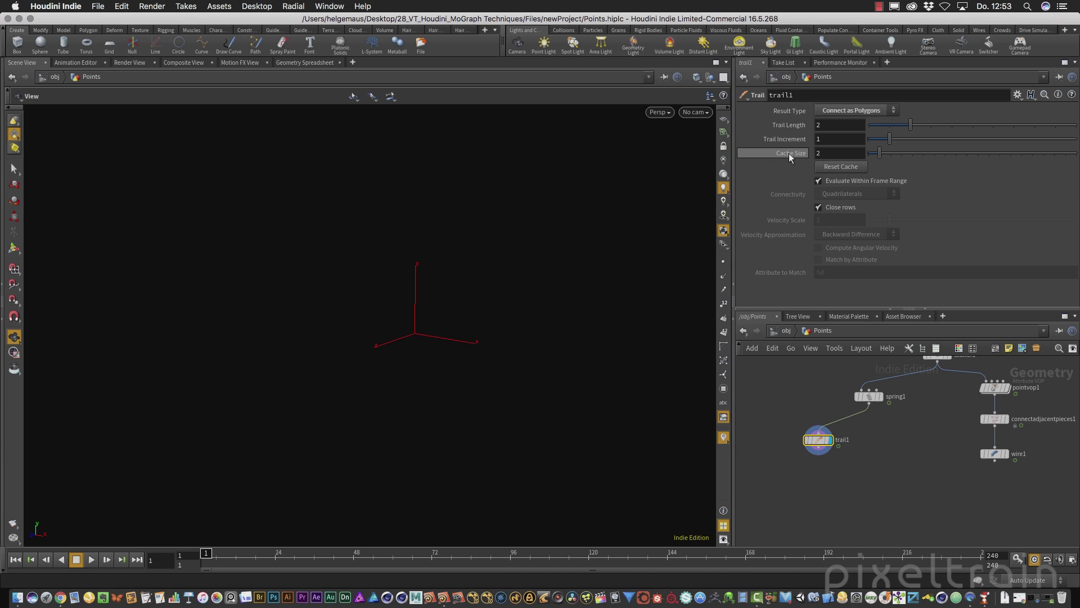
click(838, 154)
text(240)
key(Return)
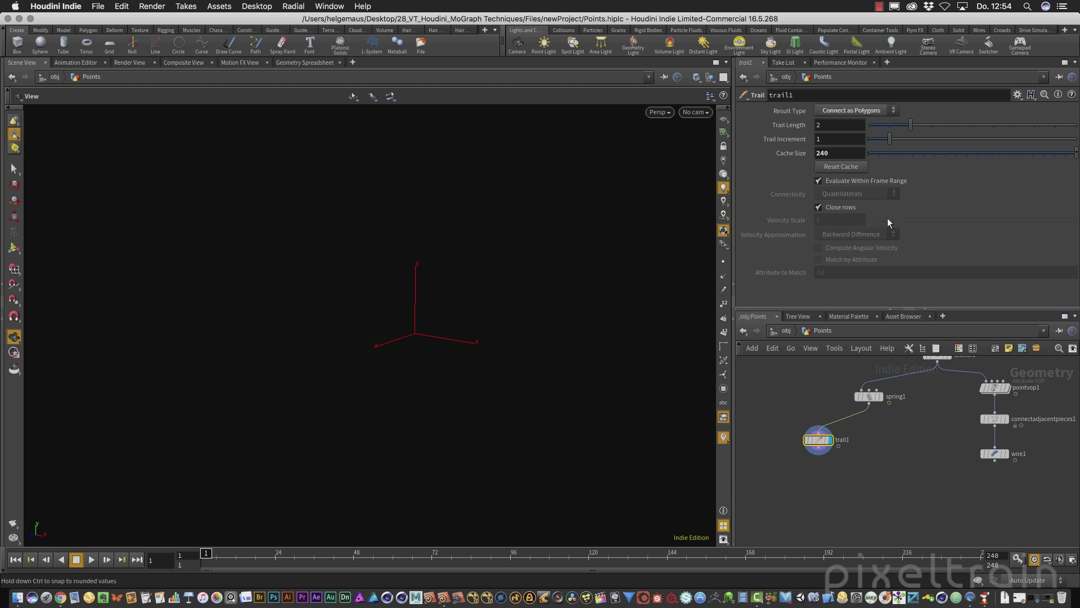
click(853, 170)
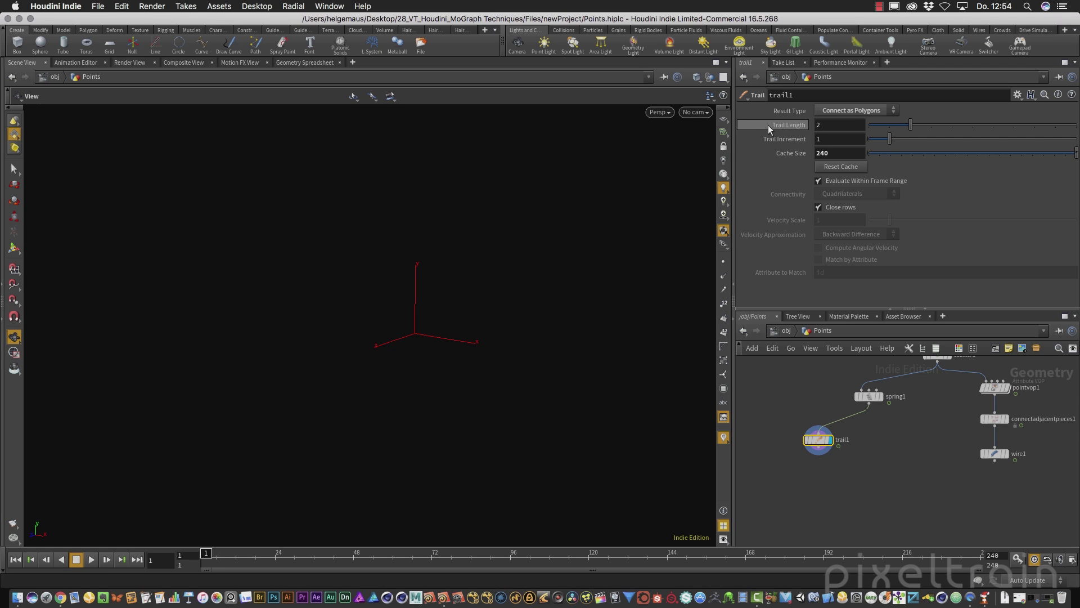
- Set the trail length to 60 and play the animation to generate the trails
click(849, 126)
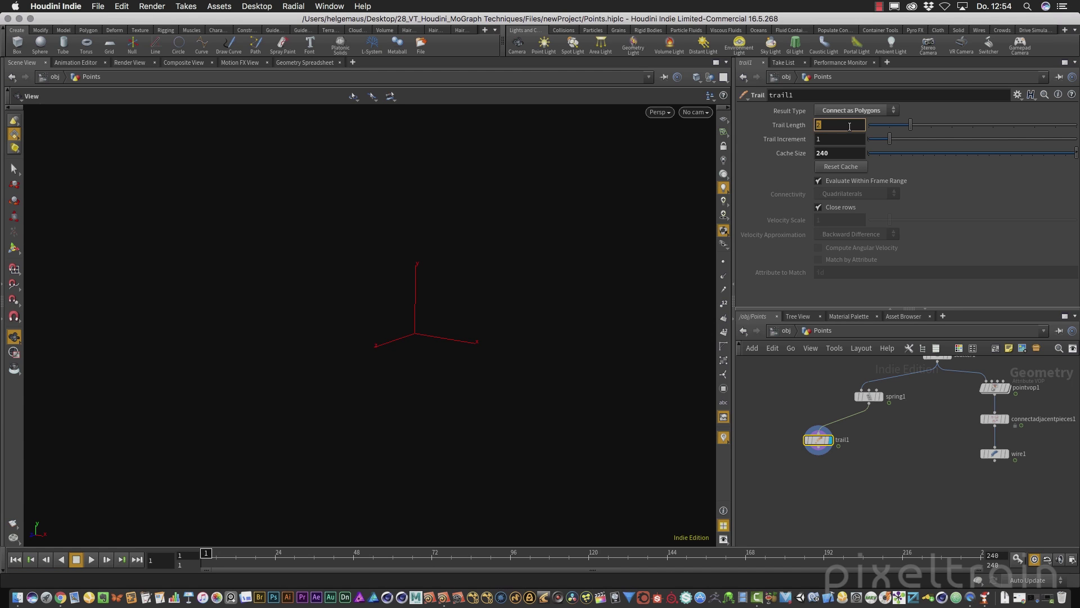
key(Return)
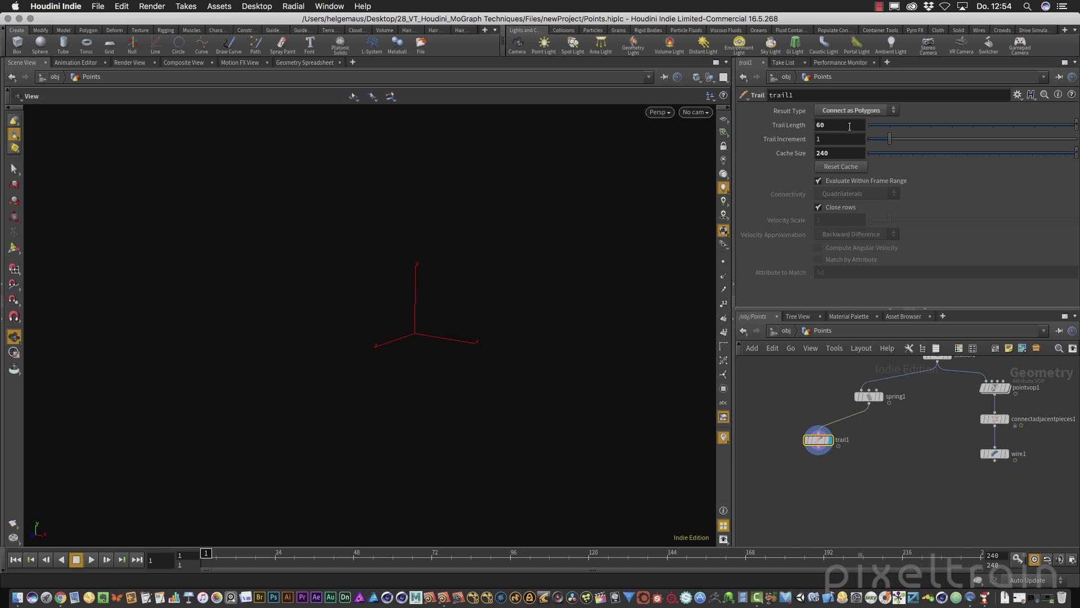
click(92, 560)
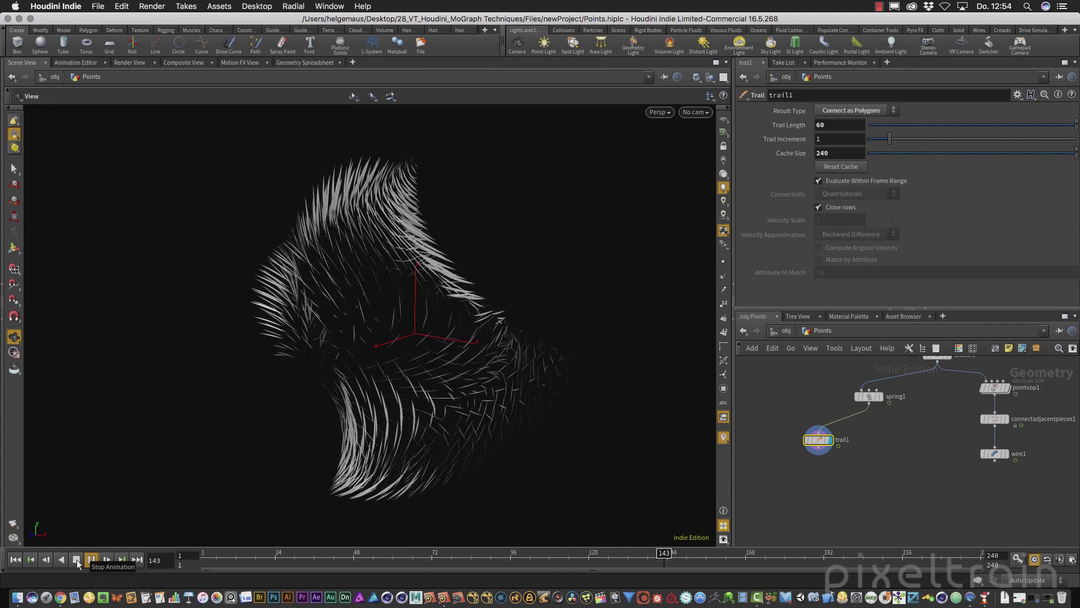
click(77, 562)
drag(339, 360, 379, 333)
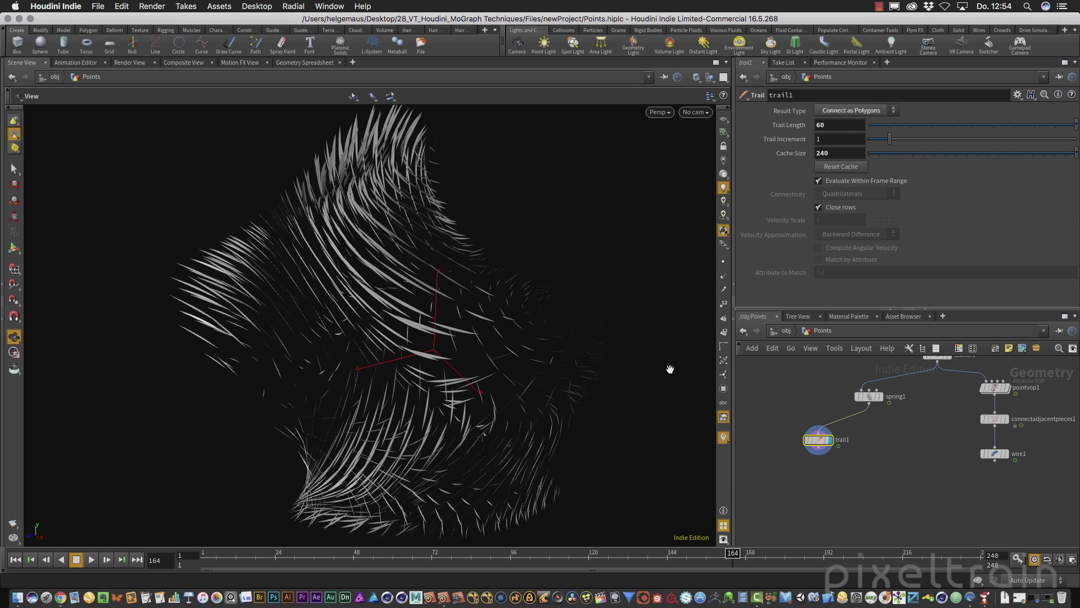
- Turn on the point display in the viewport and examine the point spacing along the trails up close
click(724, 263)
scroll(574, 308, up, 5)
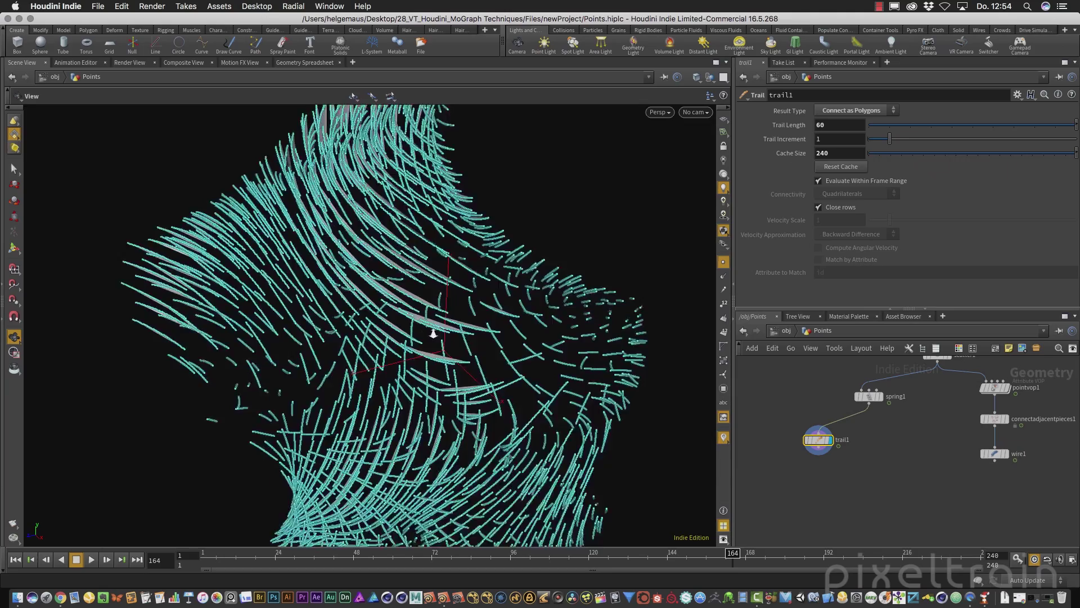
middle_drag(573, 308, 544, 390)
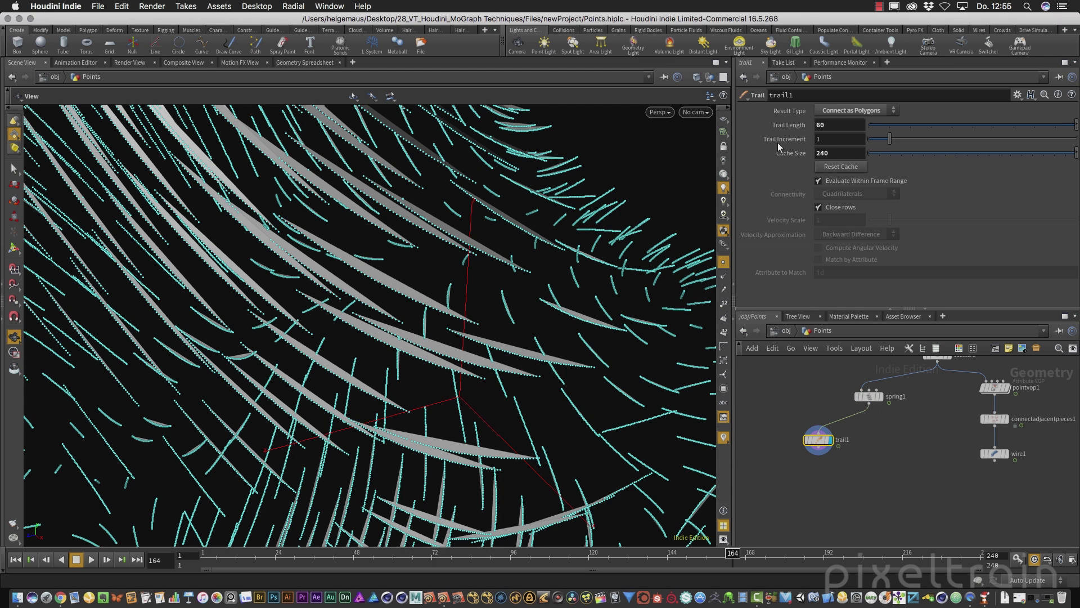
- Set the trail increment to 3 and replay the animation from the first frame
click(817, 139)
text(3)
key(Tab)
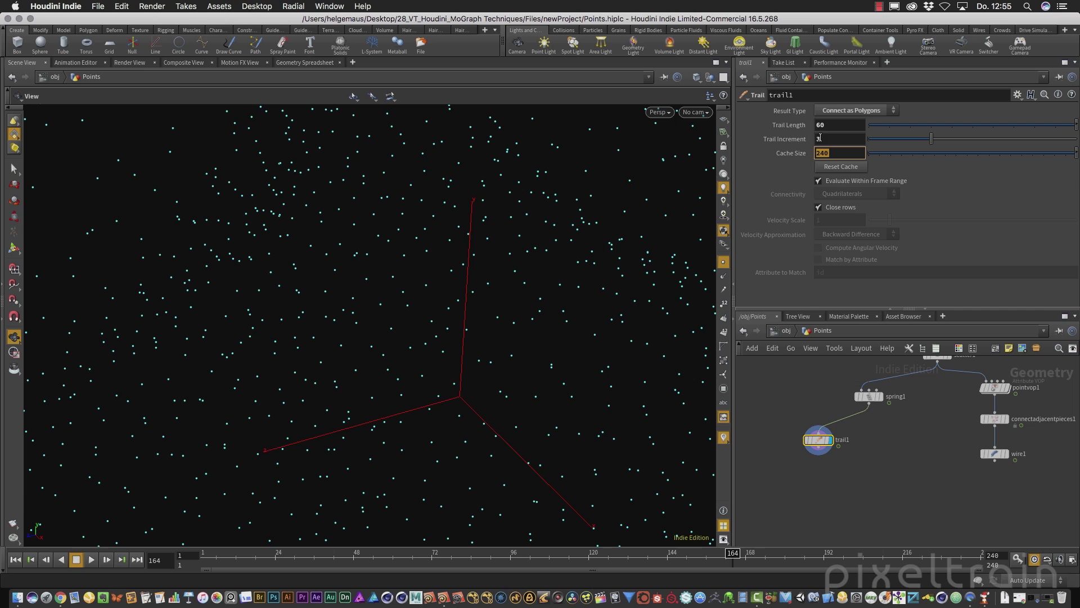
click(16, 560)
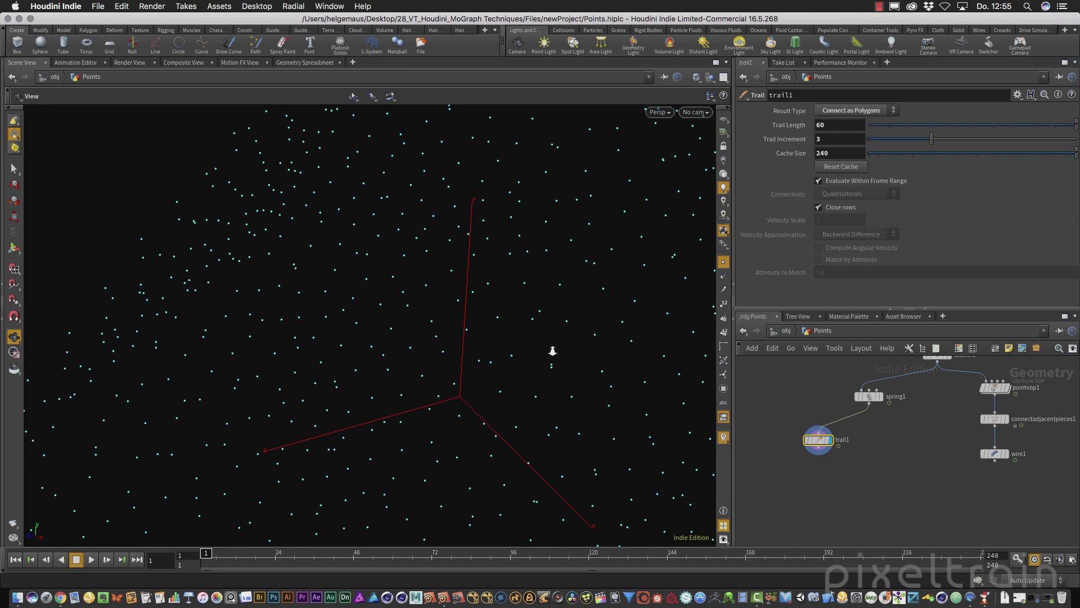
drag(552, 353, 244, 445)
click(96, 558)
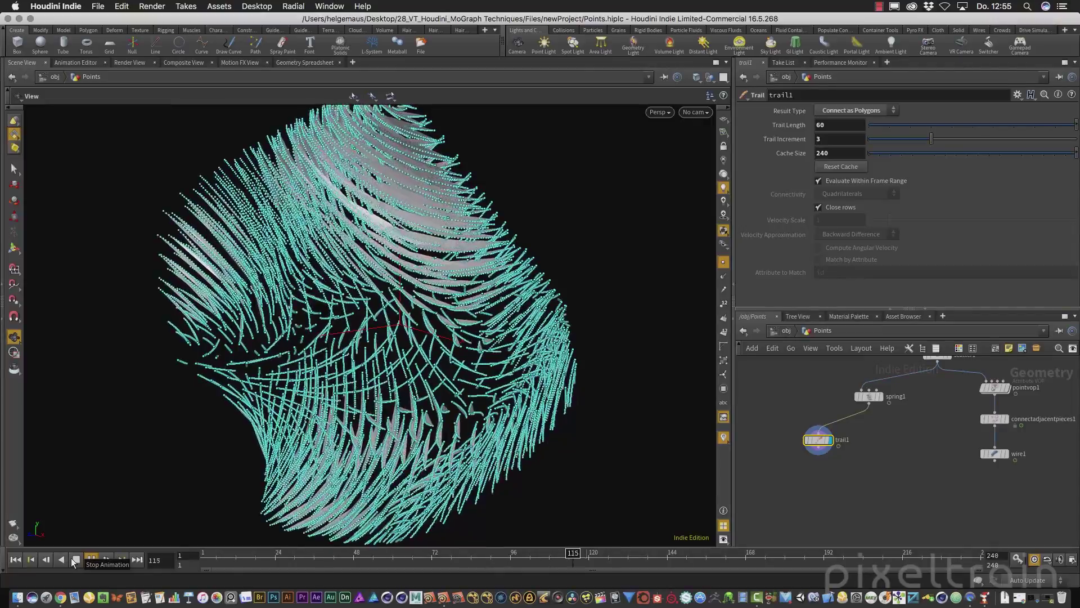
- Turn off the viewport's point display and view the trail shapes as a whole
drag(315, 338, 444, 402)
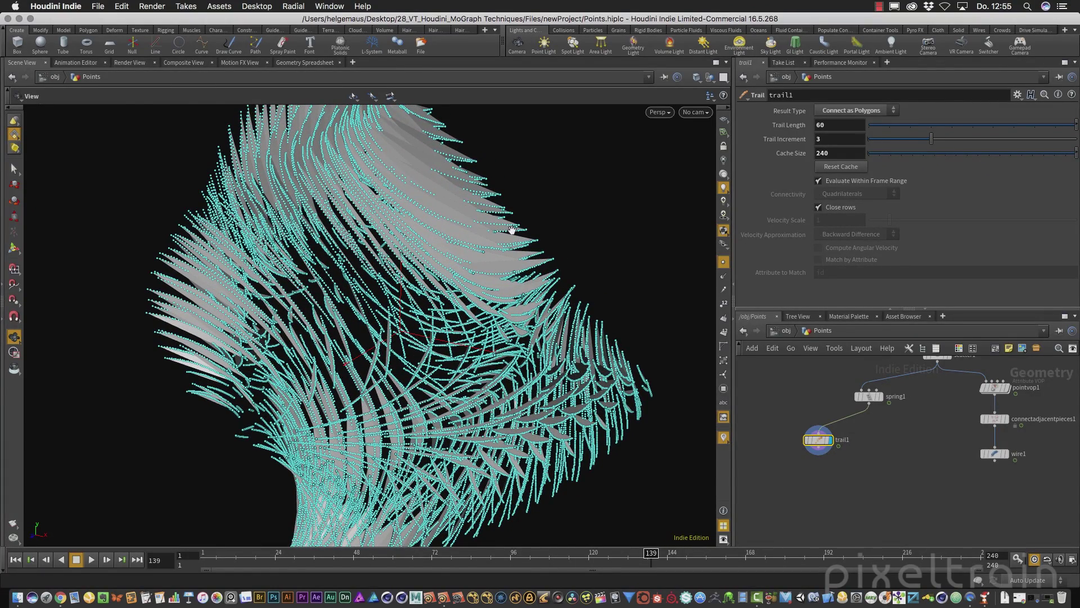
click(727, 265)
drag(484, 338, 321, 341)
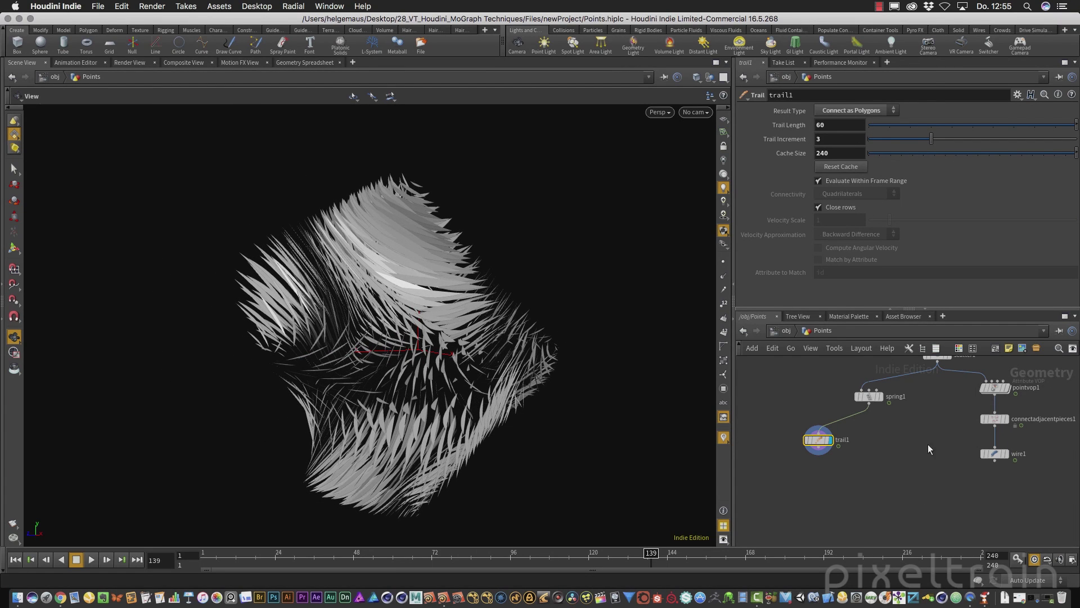
- Try a File Cache node after trail1, view the trails from another angle, and delete the node again
click(818, 470)
key(Tab)
text(file)
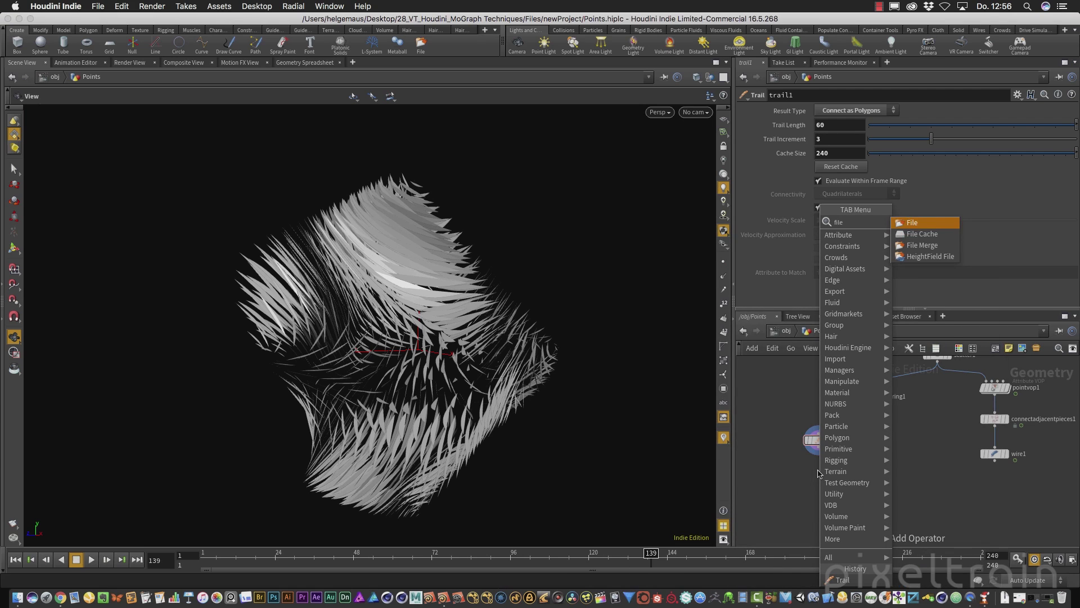
key(Down)
key(Return)
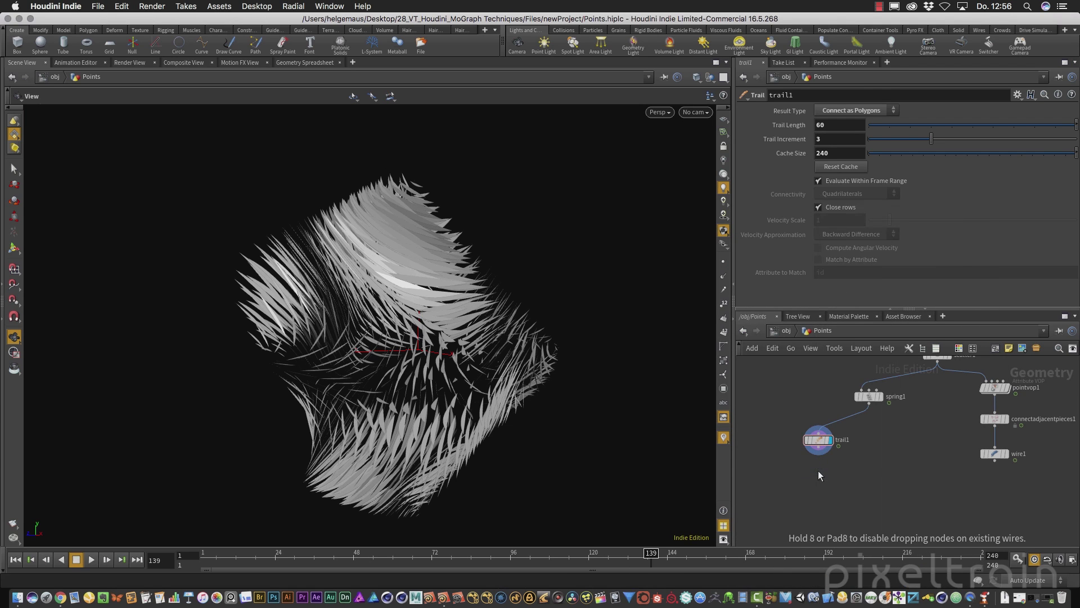
click(818, 470)
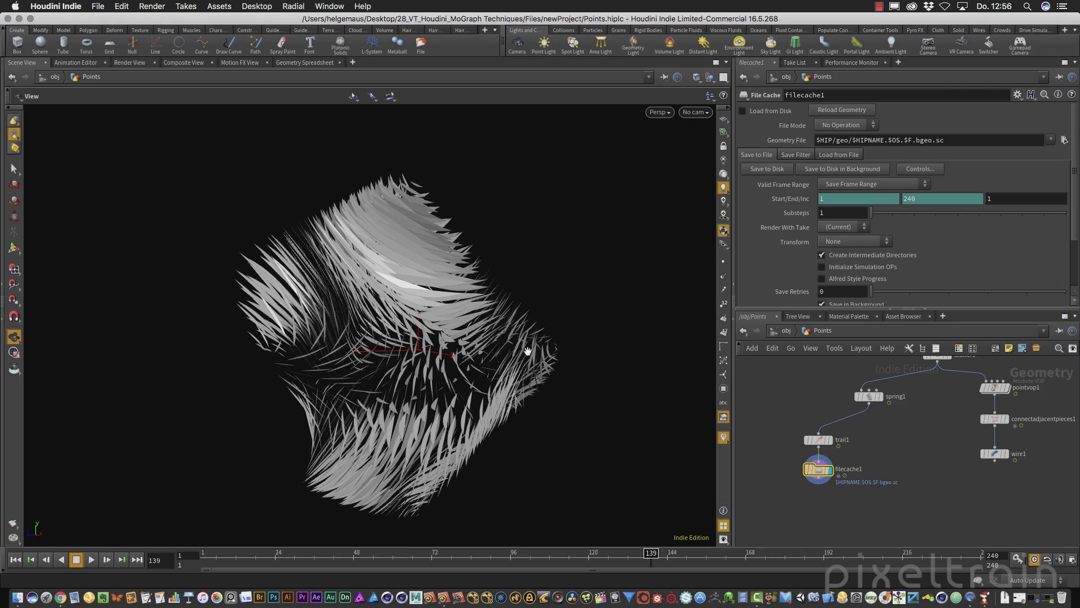
drag(528, 351, 585, 394)
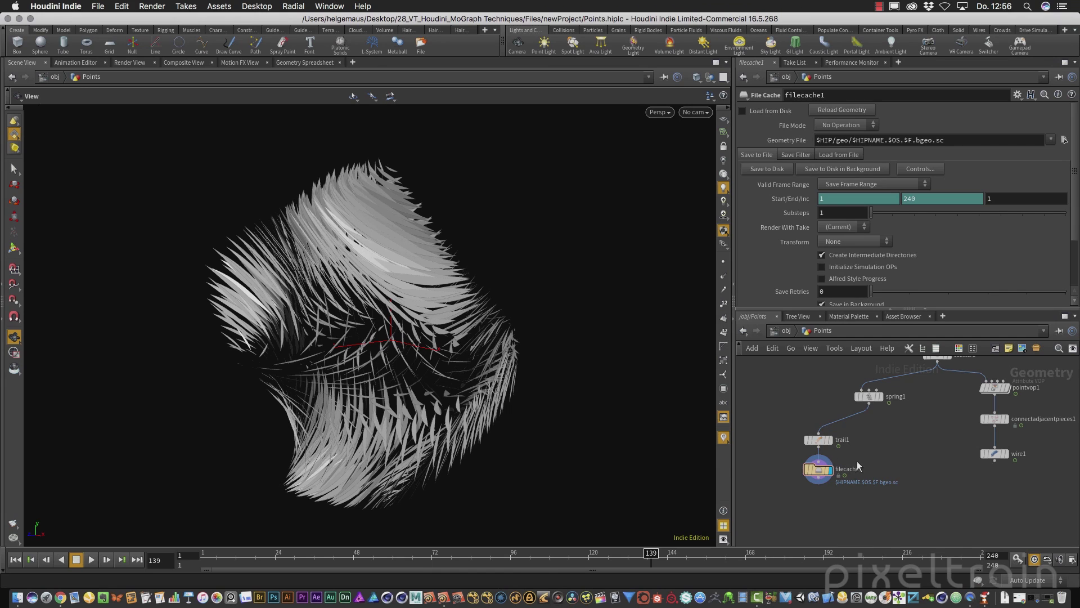
key(Delete)
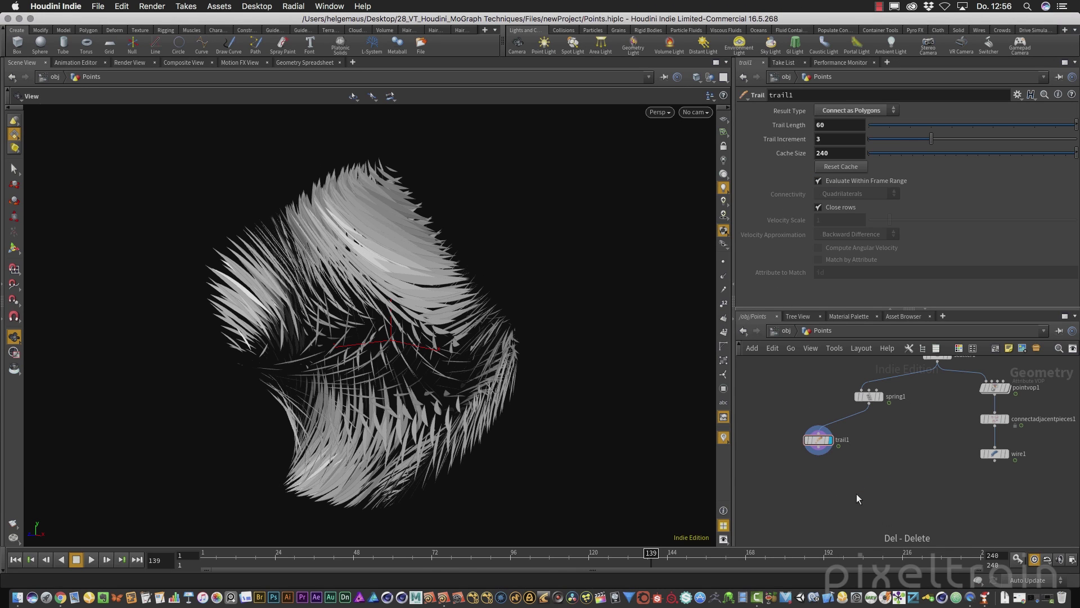
- Set the Trail node's result type to Connect as Mesh and look over the resulting surface
click(856, 111)
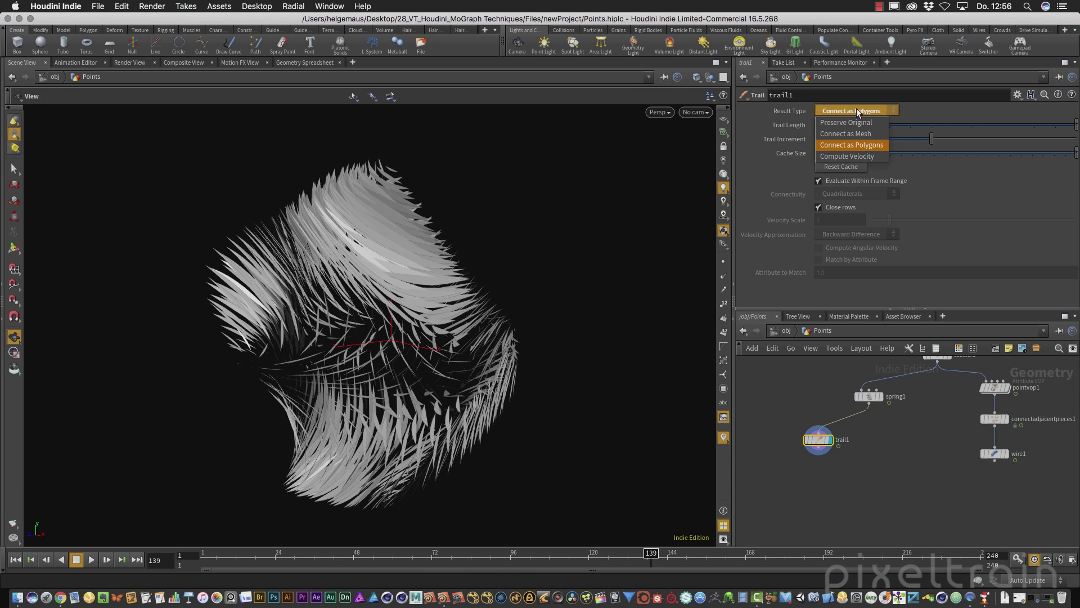
click(843, 134)
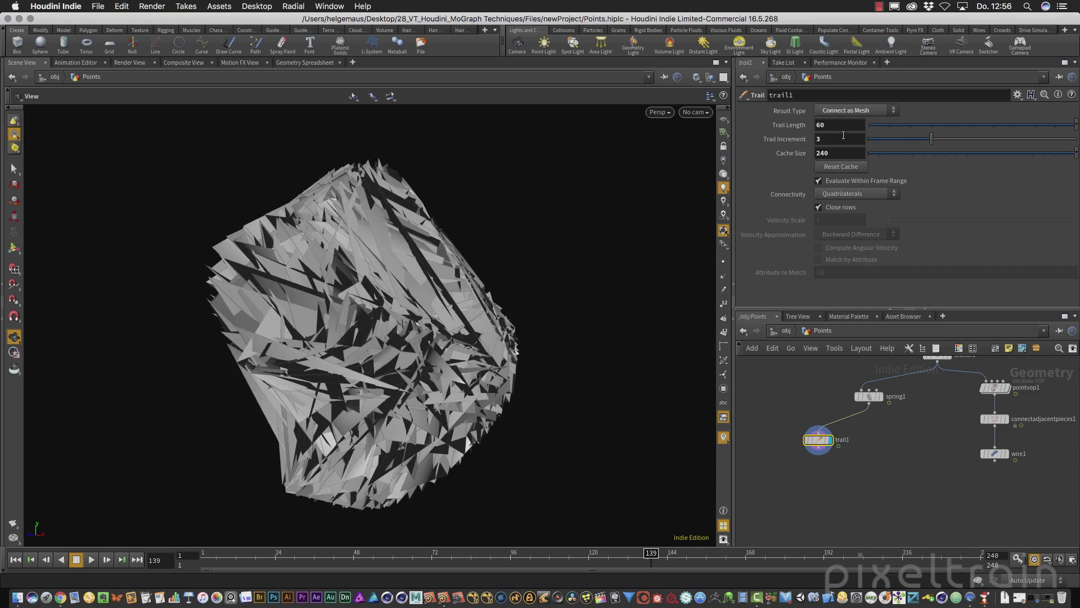
mouse_move(397, 358)
mouse_down()
mouse_move(455, 362)
mouse_move(530, 403)
mouse_move(388, 408)
mouse_move(276, 345)
mouse_move(348, 338)
mouse_move(384, 369)
mouse_up()
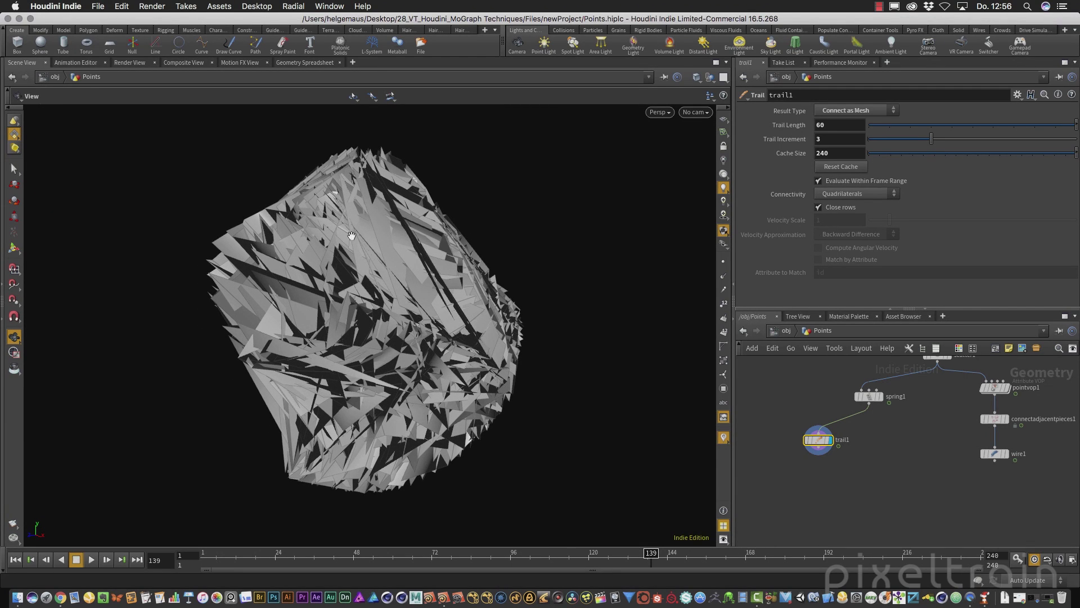
- Try the Triangles and Rows connectivity on the trail mesh, and settle on Columns
click(883, 195)
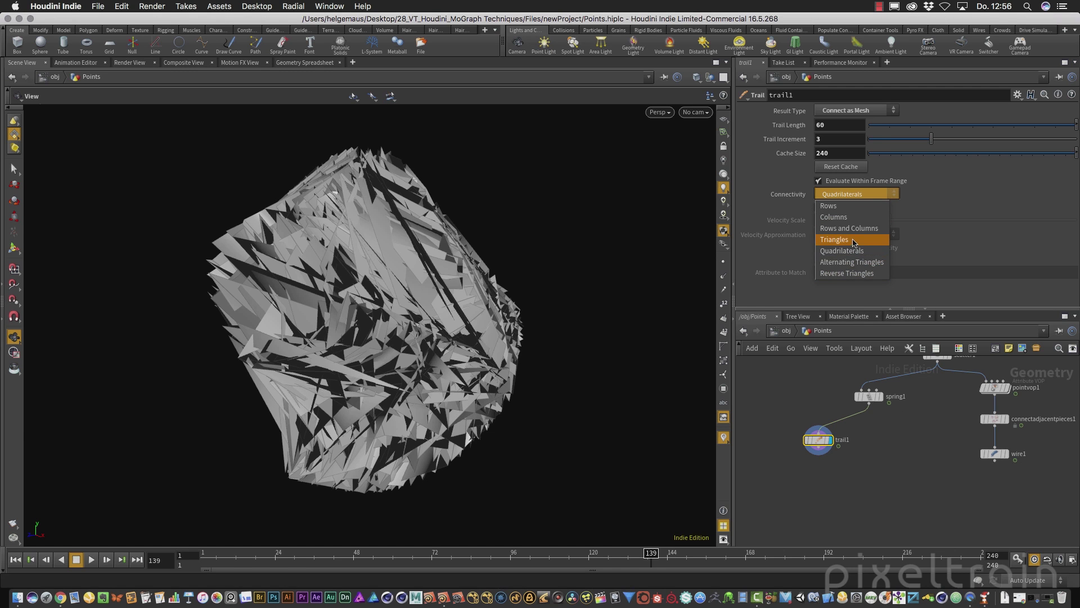
click(829, 239)
click(866, 194)
click(863, 206)
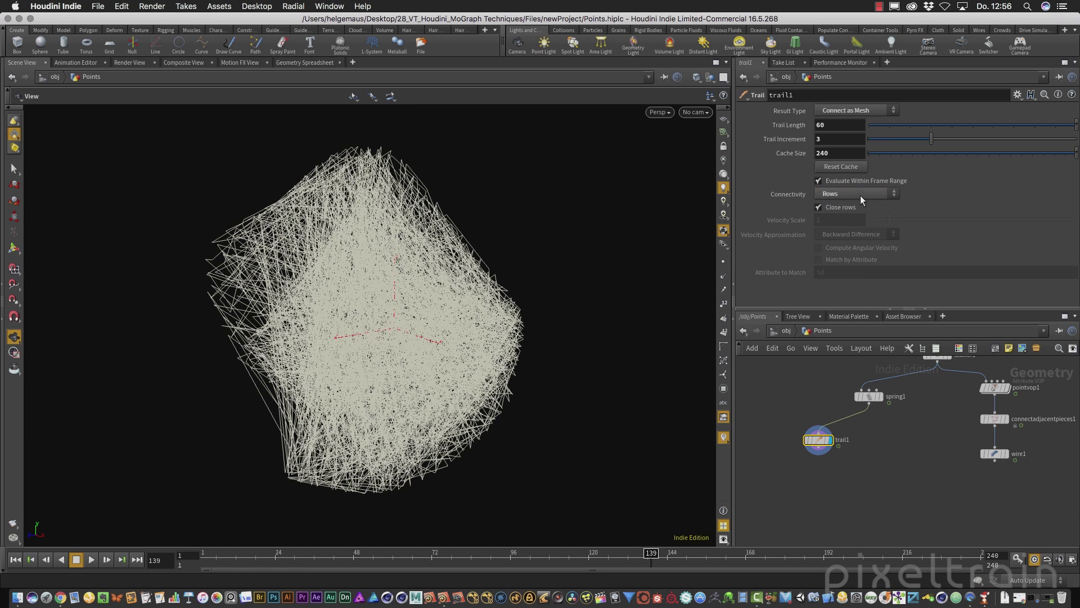
click(862, 194)
click(852, 216)
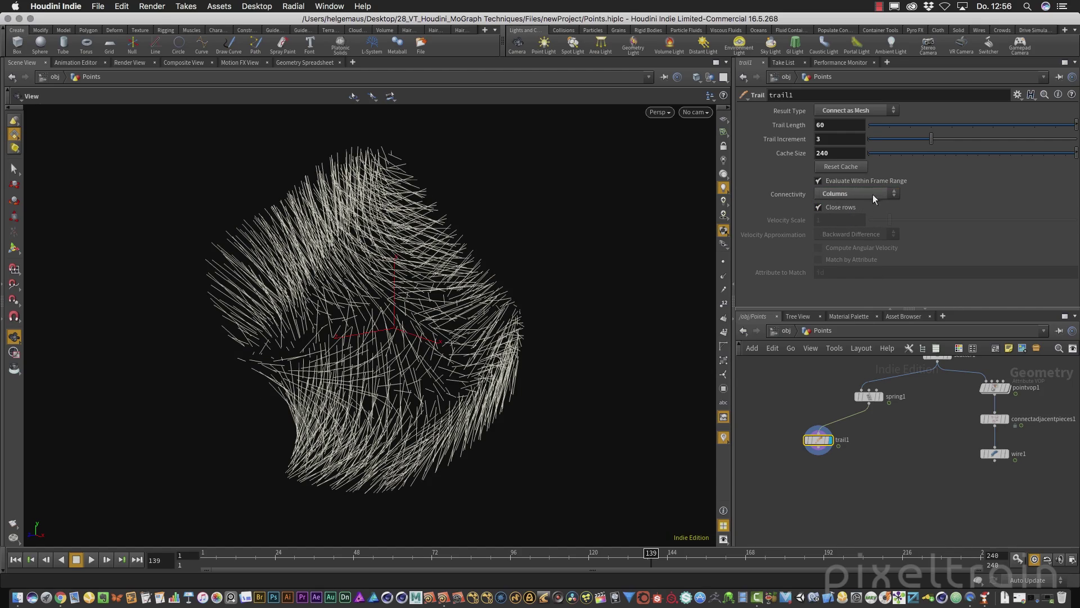
- Replay the animation from the first frame, stop it midway, and examine the column curves up close
drag(490, 326, 256, 390)
click(15, 559)
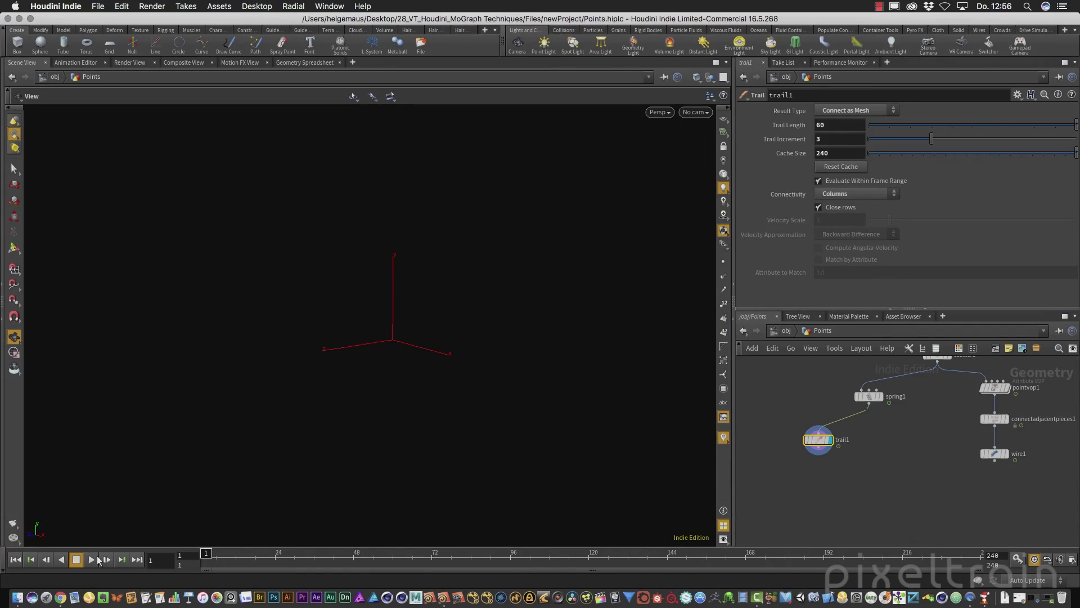
click(91, 559)
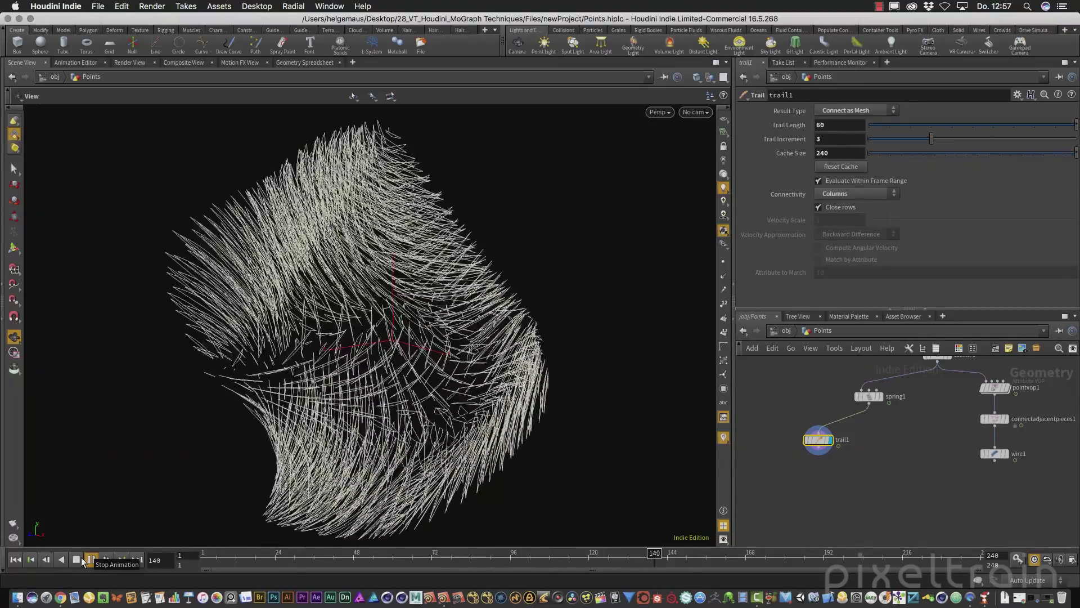
click(81, 560)
drag(487, 327, 250, 281)
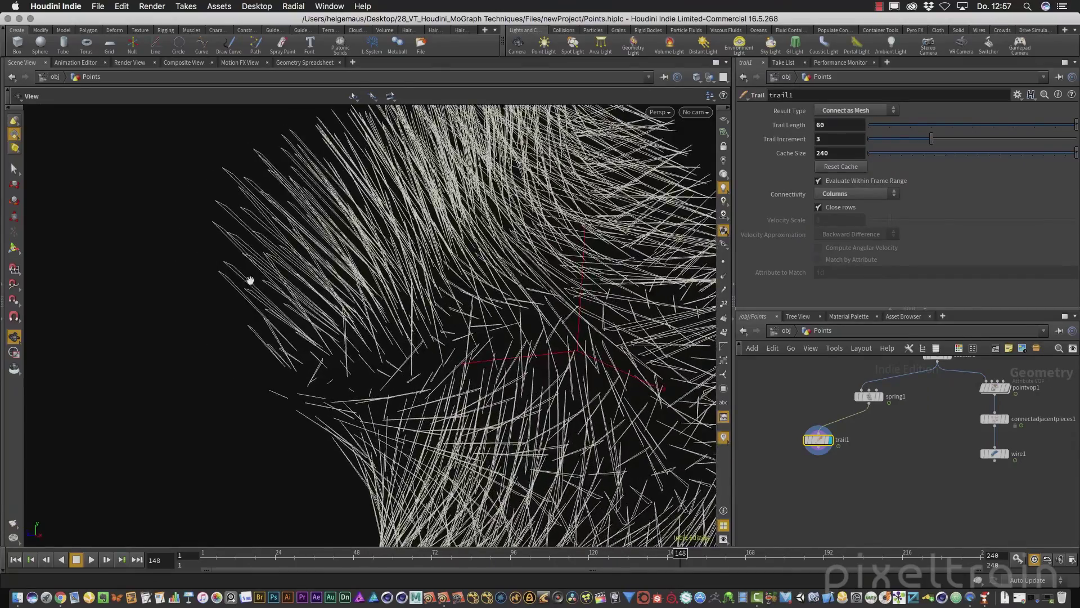
- Turn off Close rows on the Trail node and play the animation onward to check the open curves
click(836, 208)
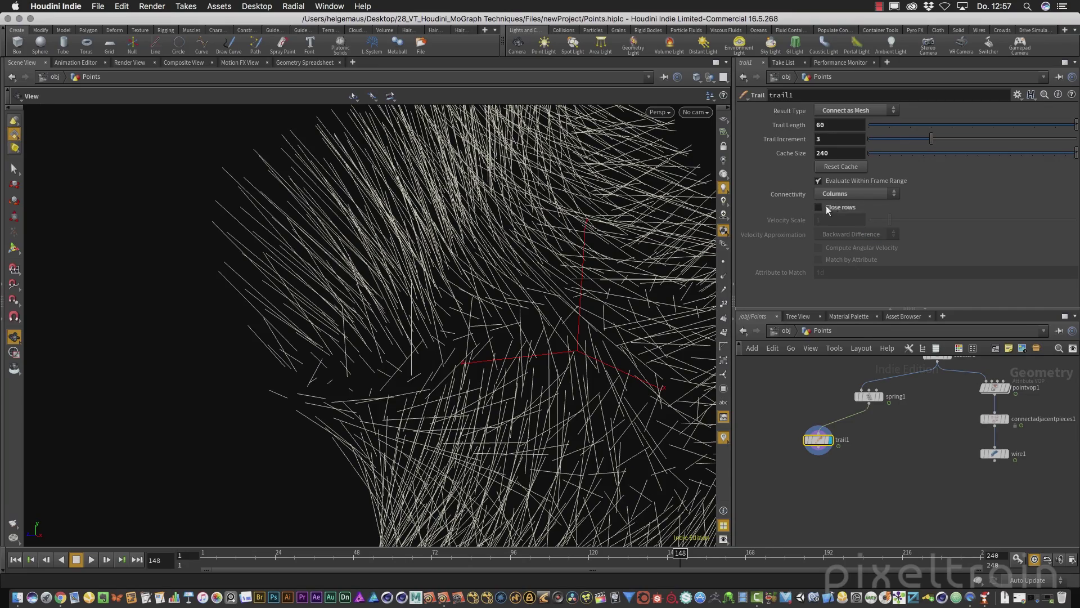
drag(490, 247, 420, 245)
click(91, 559)
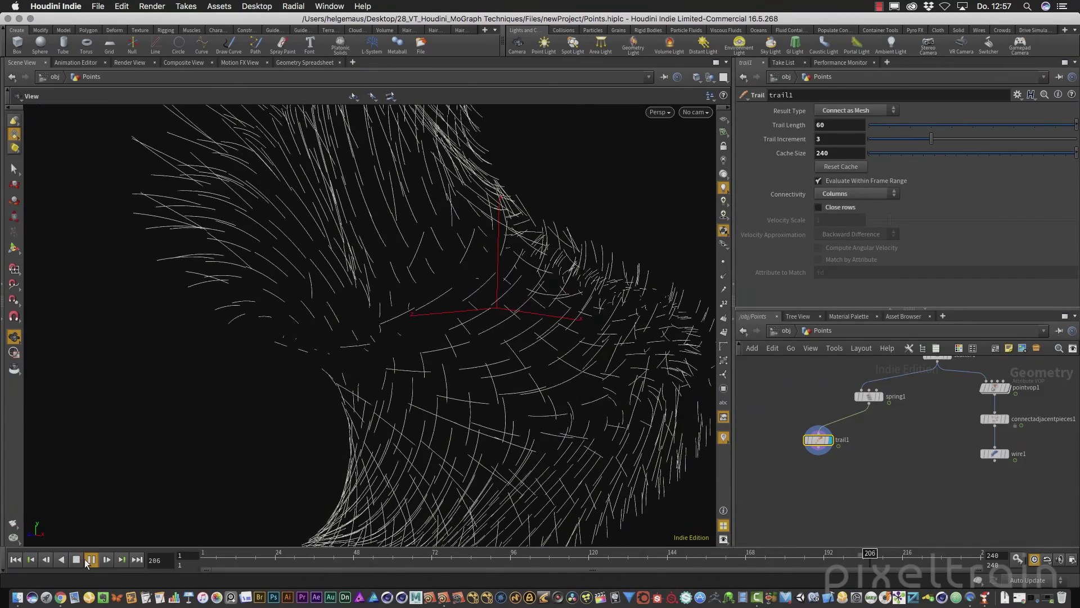
click(76, 559)
- Replay the animation from the first frame to rebuild the trails, stop near the end, and view the whole shape
click(16, 558)
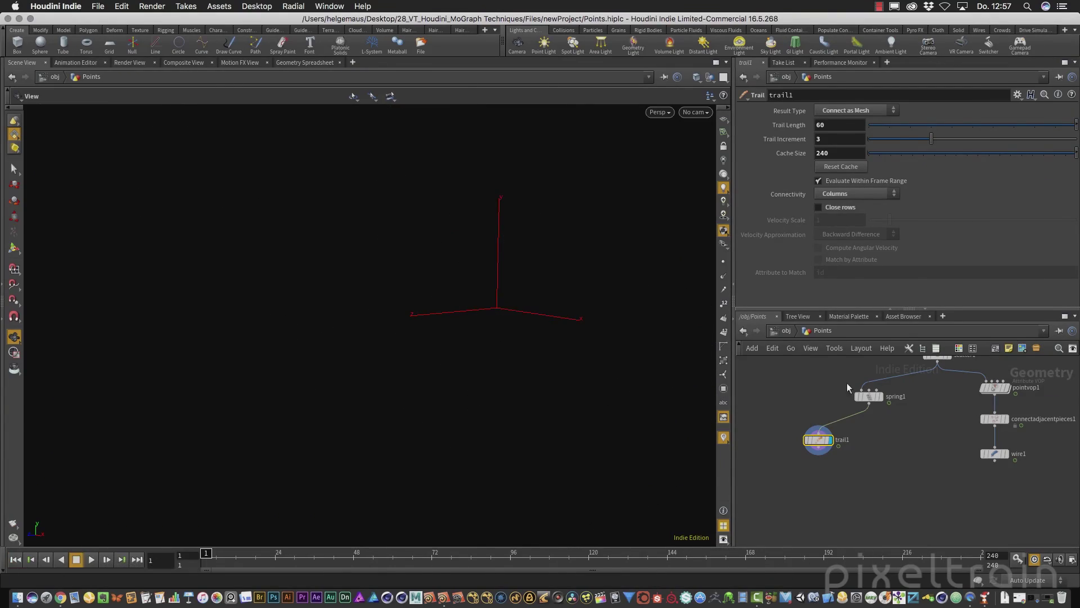
click(90, 559)
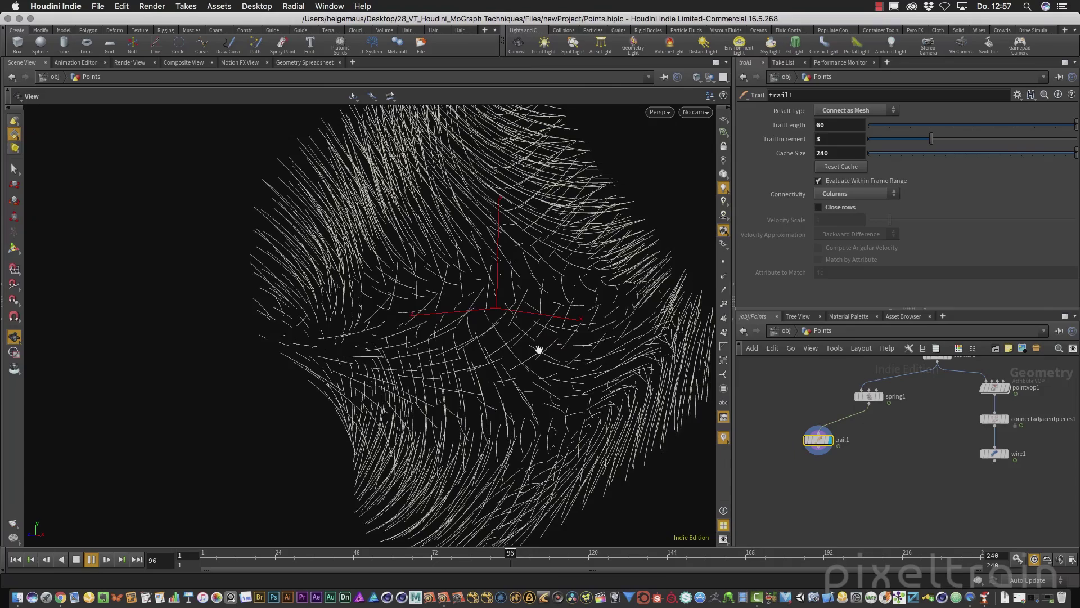
click(75, 560)
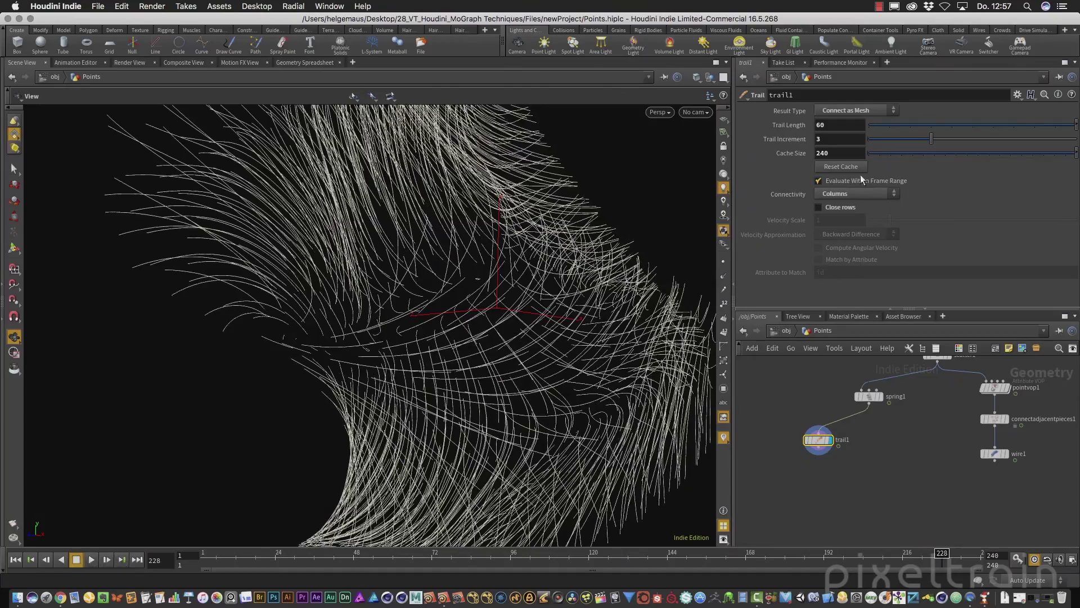
scroll(414, 289, down, 5)
drag(415, 289, 450, 364)
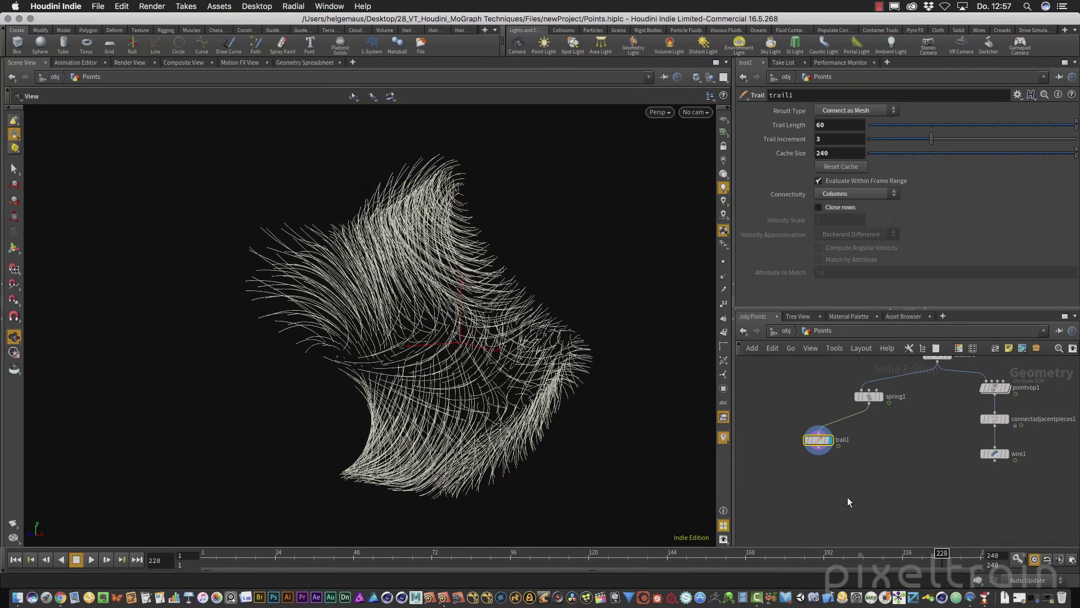
- Move trail1 aside, add a Solver node below spring1, and wire spring1 into the solver's first input
drag(818, 440, 778, 432)
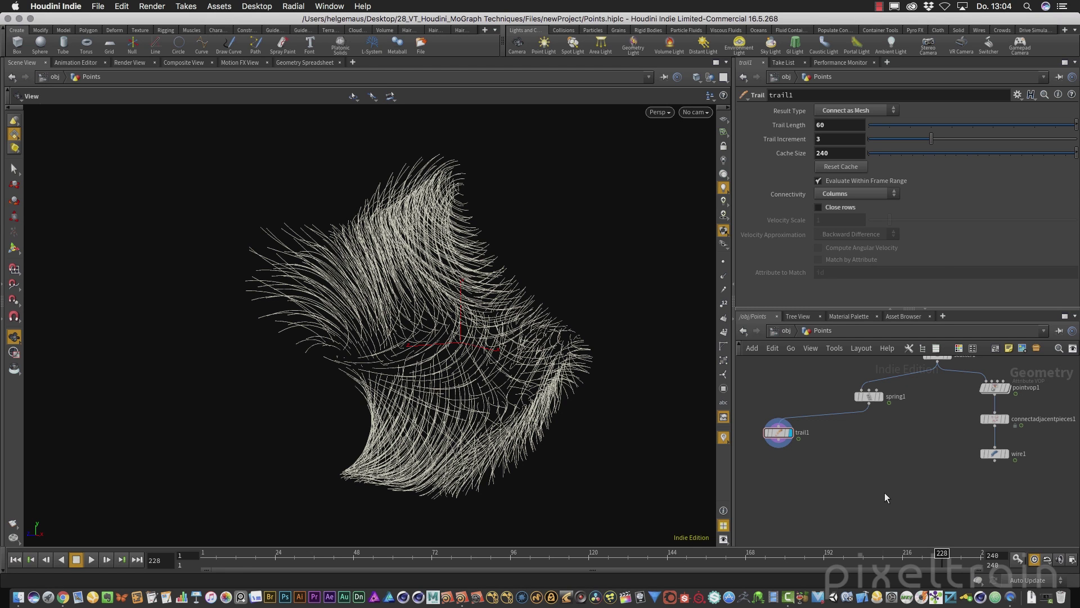
key(Tab)
text(solv)
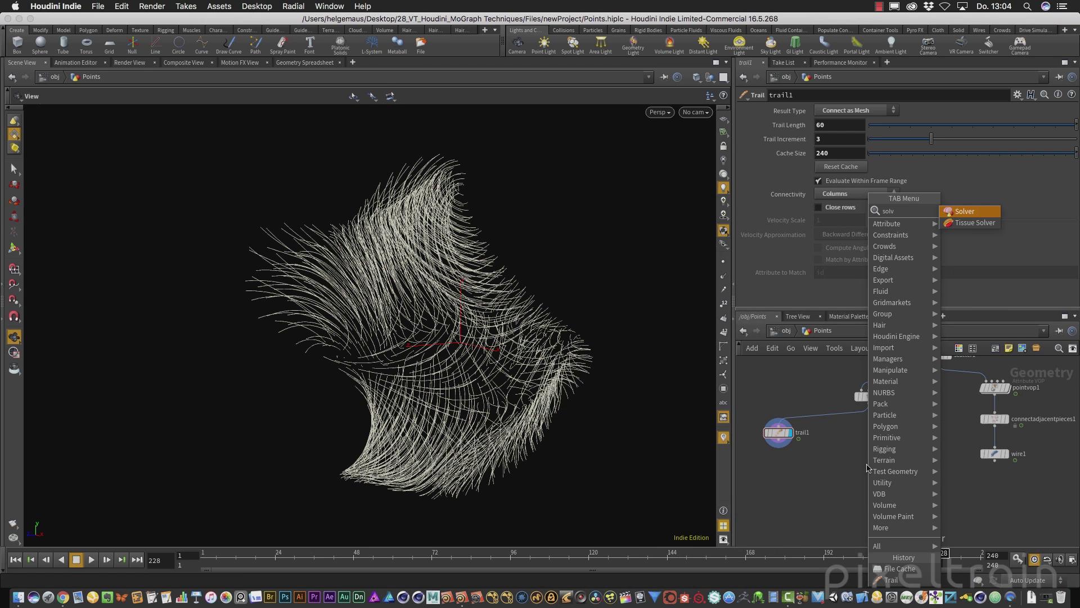
key(Return)
click(868, 466)
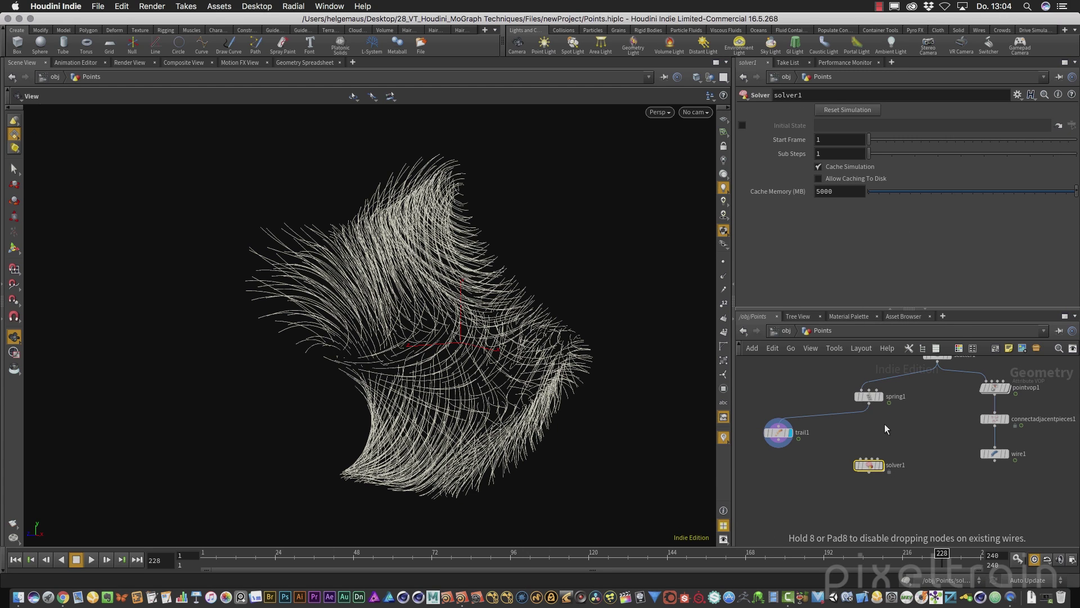
click(869, 405)
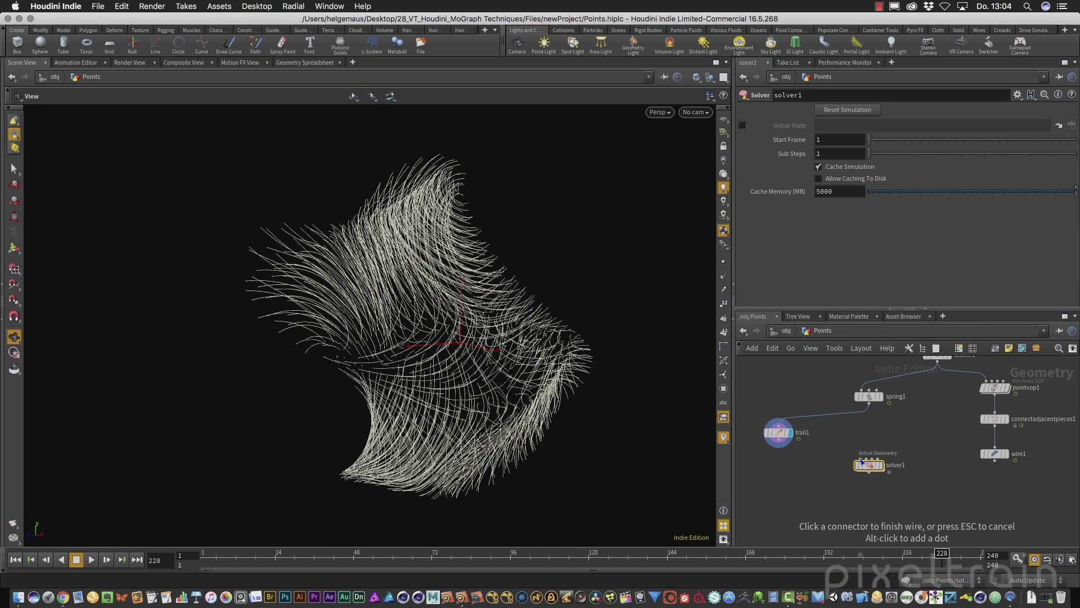
click(861, 459)
- Line up the Solver node beneath spring1 and go inside the solver's network
scroll(884, 479, up, 5)
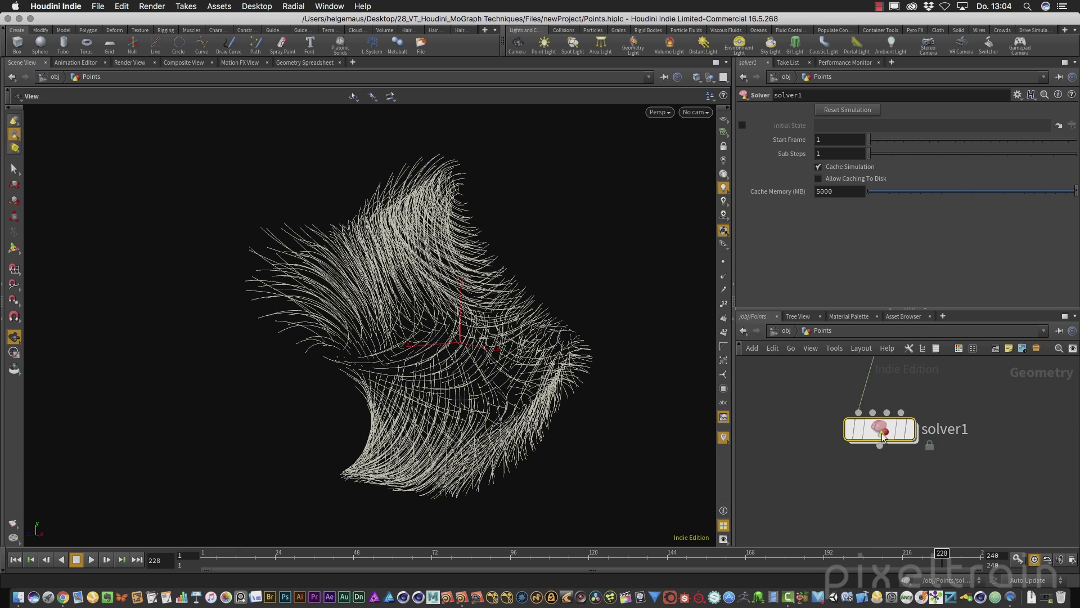
mouse_move(890, 433)
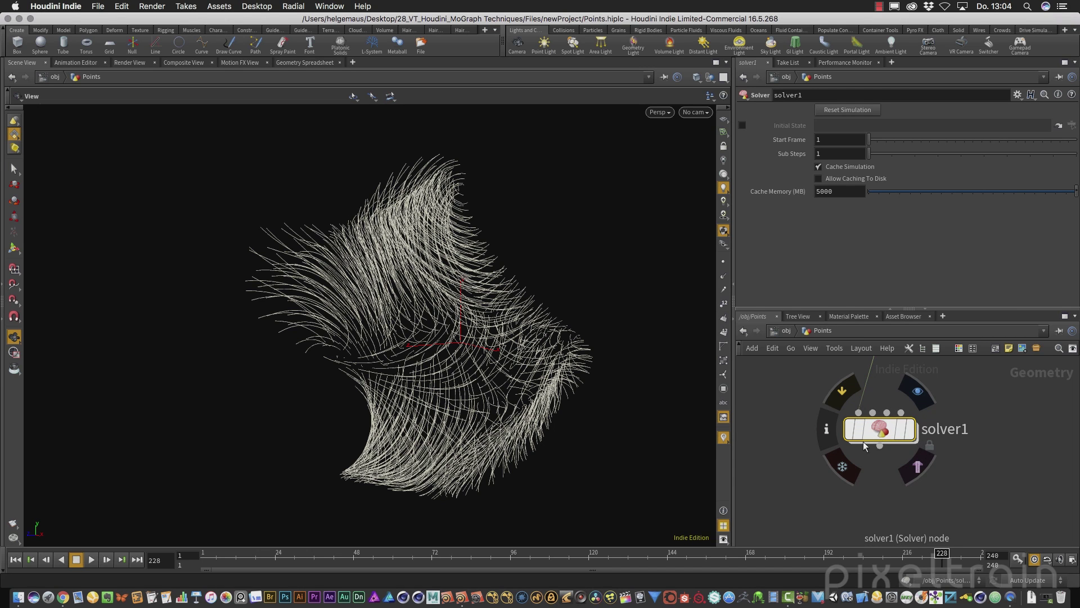
scroll(962, 462, down, 5)
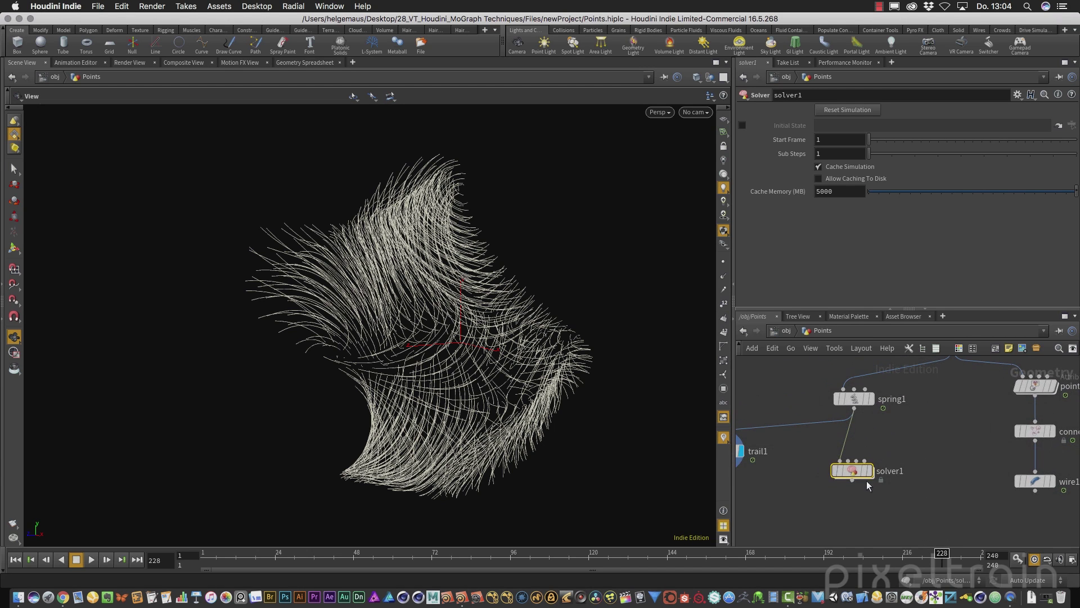
drag(860, 472, 880, 474)
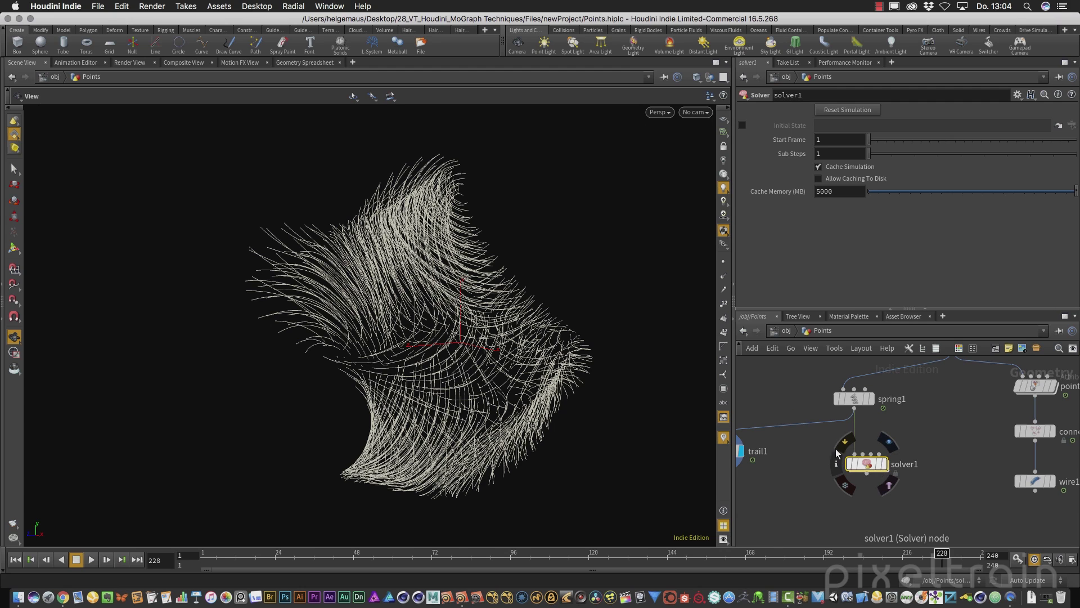
double_click(866, 463)
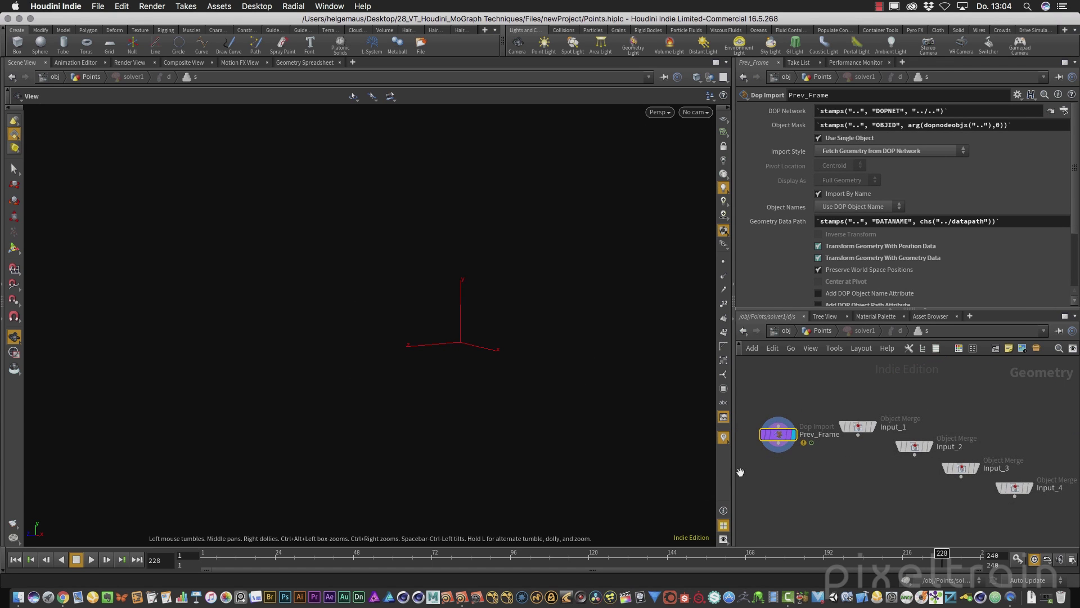
- Widen the network pane and arrange the Input_1 to Input_4 nodes in a row beside Prev_Frame
drag(733, 474, 667, 475)
drag(829, 387, 1008, 460)
click(995, 469)
drag(903, 417, 940, 397)
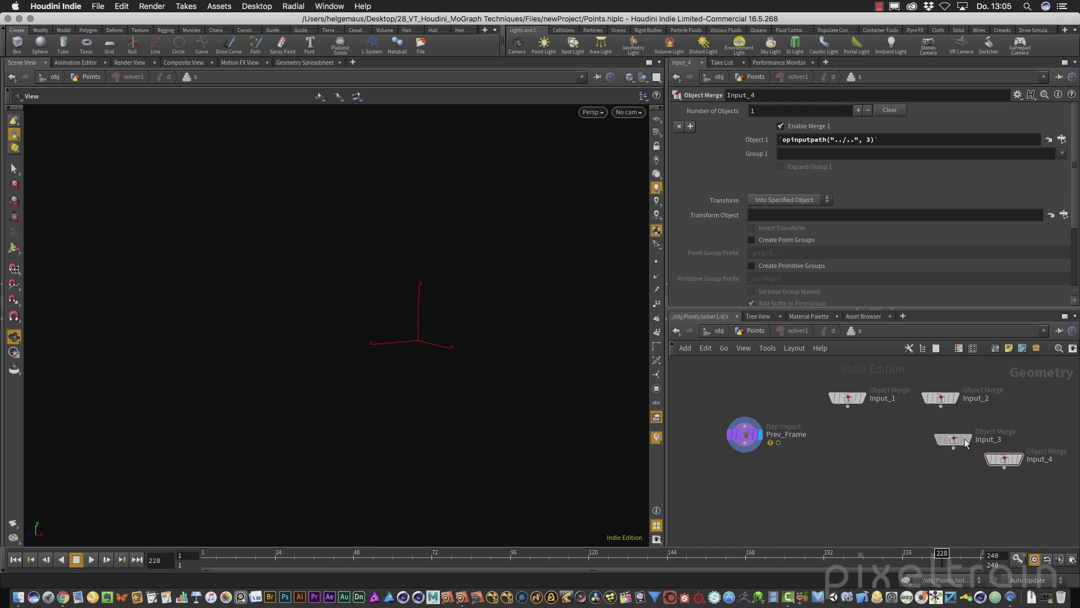
drag(967, 443, 1041, 408)
middle_drag(862, 411, 779, 428)
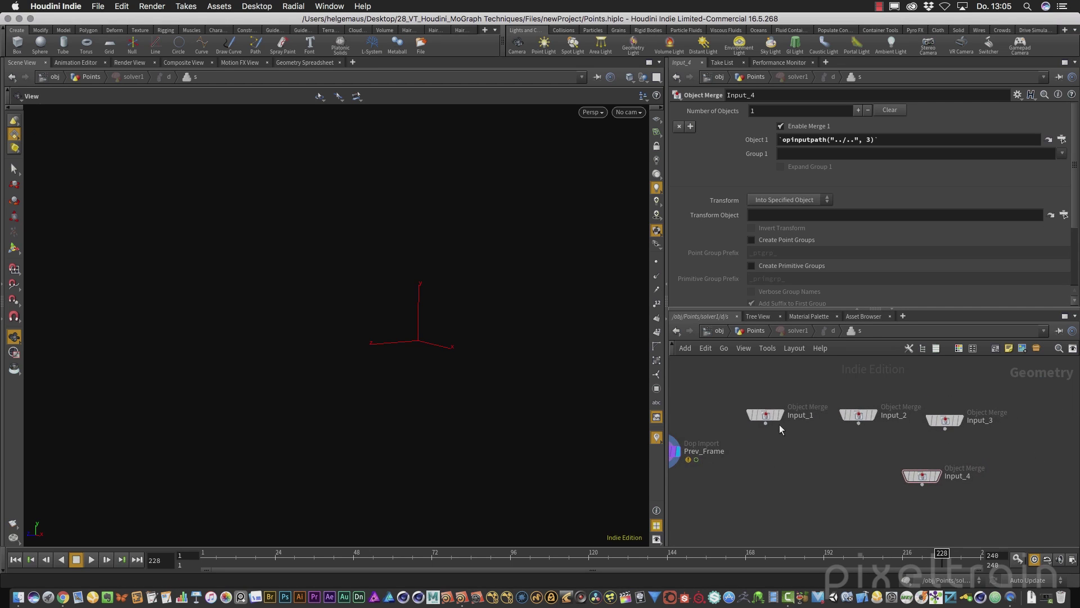
drag(772, 413, 743, 417)
drag(874, 415, 856, 421)
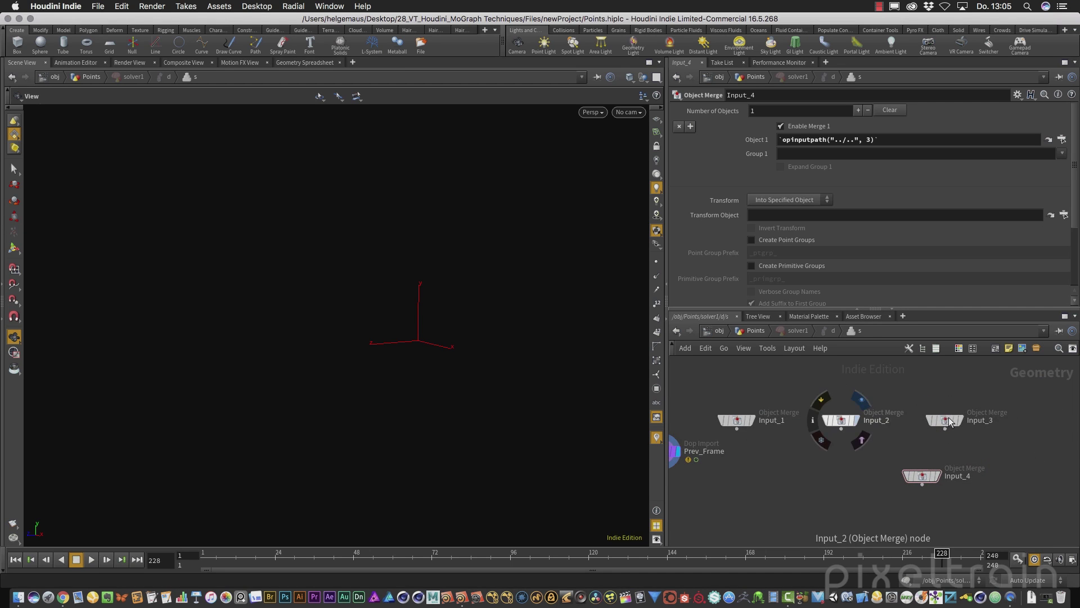
drag(948, 417, 915, 417)
drag(920, 477, 1005, 427)
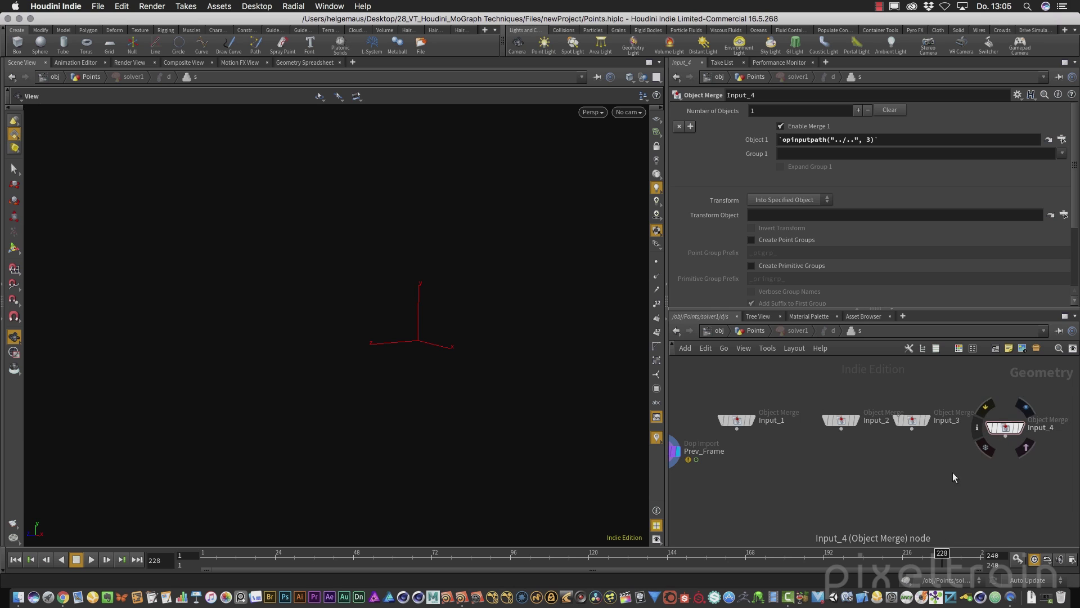
- Return to the Points network to view the solver's input connections, and go back inside the solver
click(757, 330)
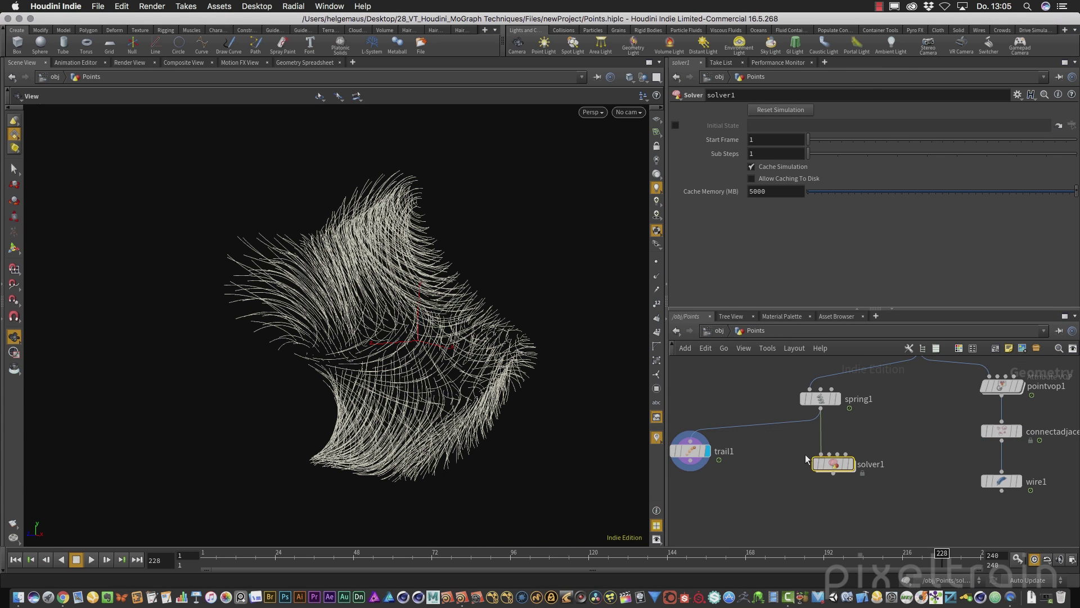
double_click(833, 465)
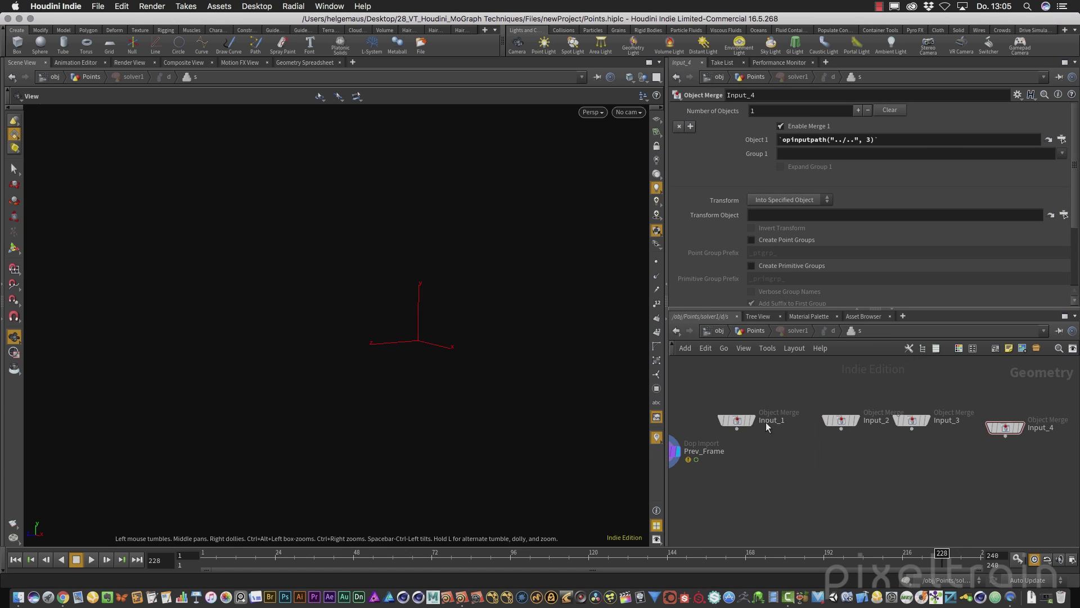
- Rearrange Prev_Frame and Input_1 side by side inside the solver, and rewind the timeline to frame 1
mouse_move(765, 422)
mouse_down()
mouse_move(786, 444)
mouse_move(768, 423)
mouse_up()
middle_drag(787, 472, 886, 451)
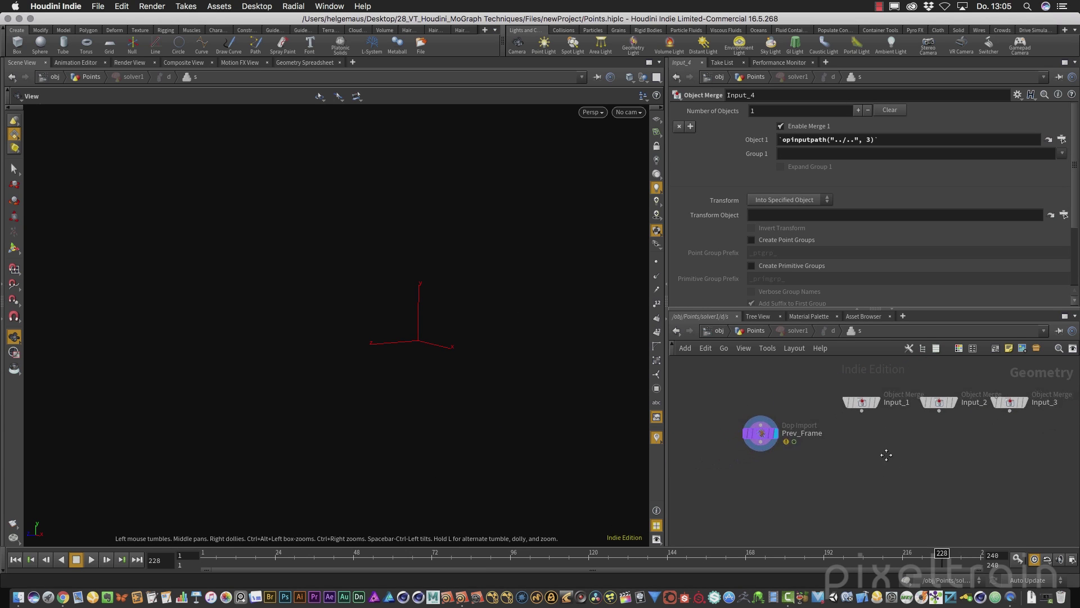
drag(769, 434, 740, 409)
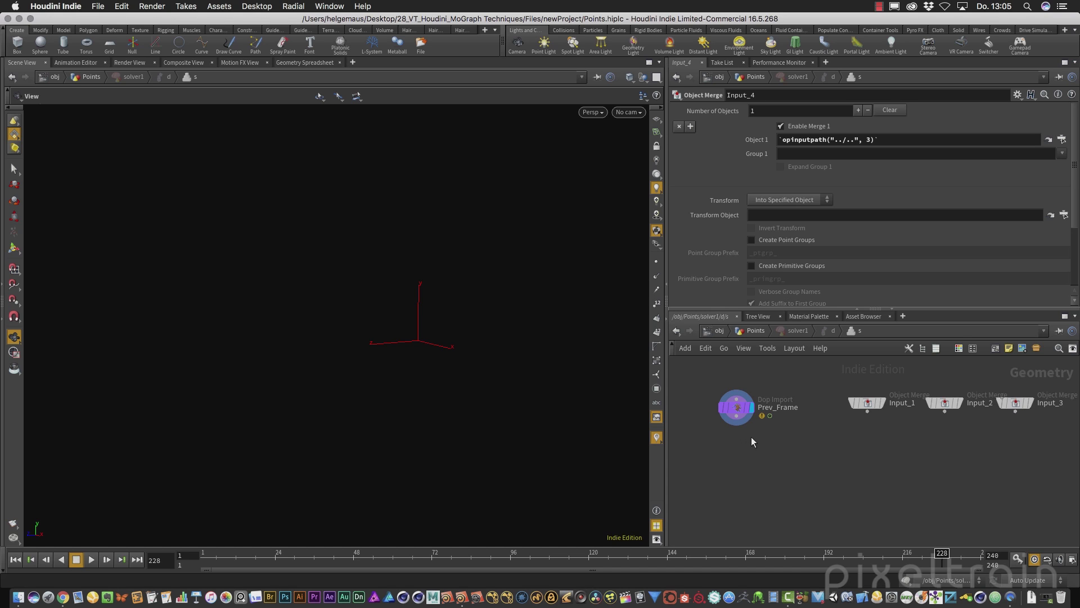
click(15, 558)
drag(871, 405, 854, 410)
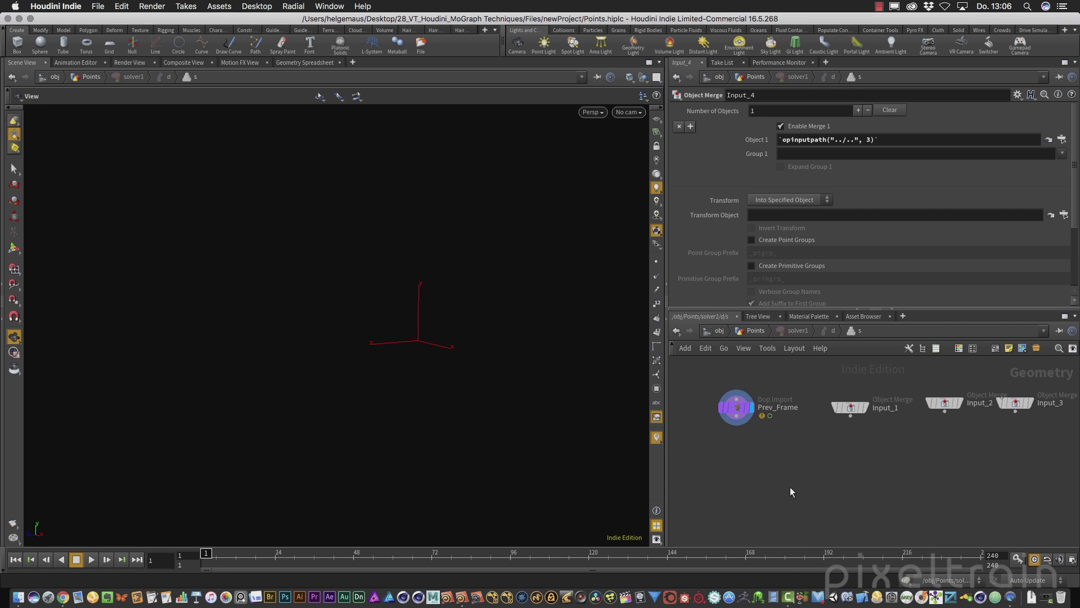
- Add a Merge node below the inputs and wire Prev_Frame and then Input_1 into it
key(Tab)
text(mer)
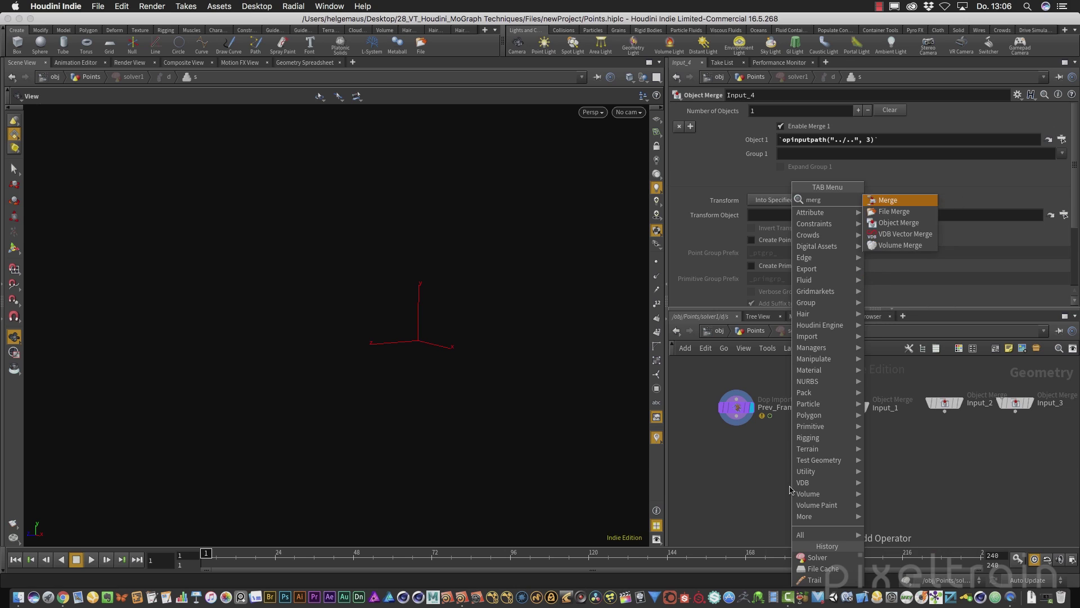
key(Return)
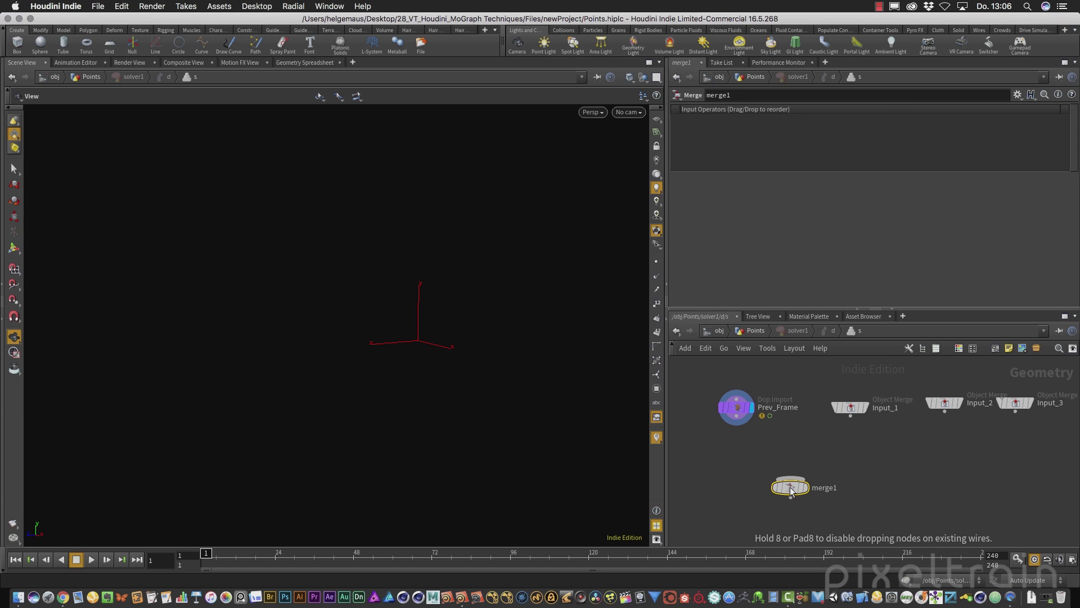
click(737, 417)
click(790, 477)
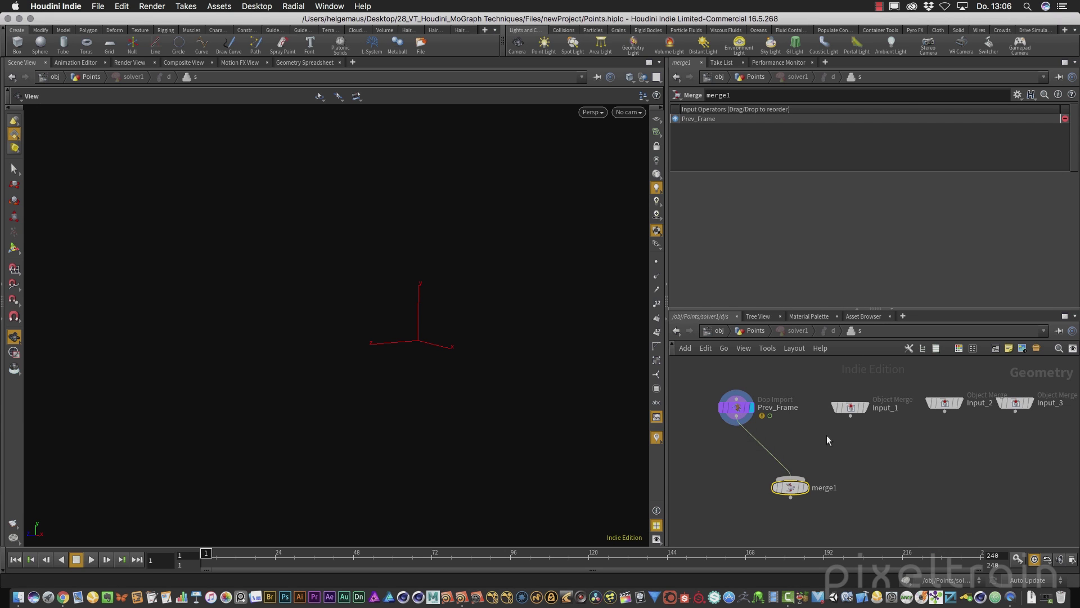
click(851, 417)
click(792, 477)
drag(801, 495, 801, 483)
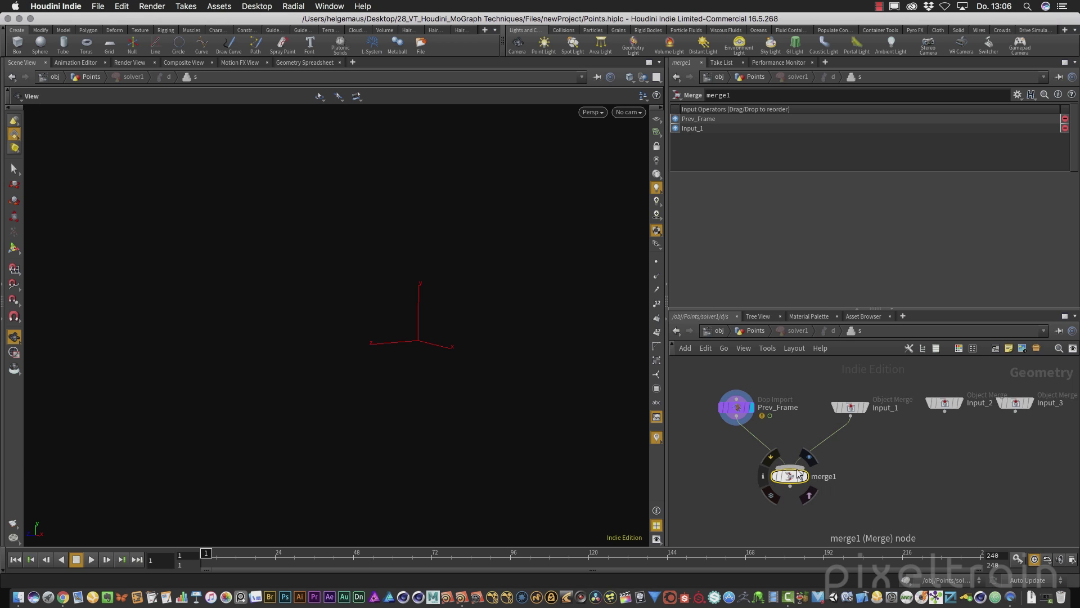
- Add a Null node below merge1, connect it to the merge output, and rename it OUT
key(Tab)
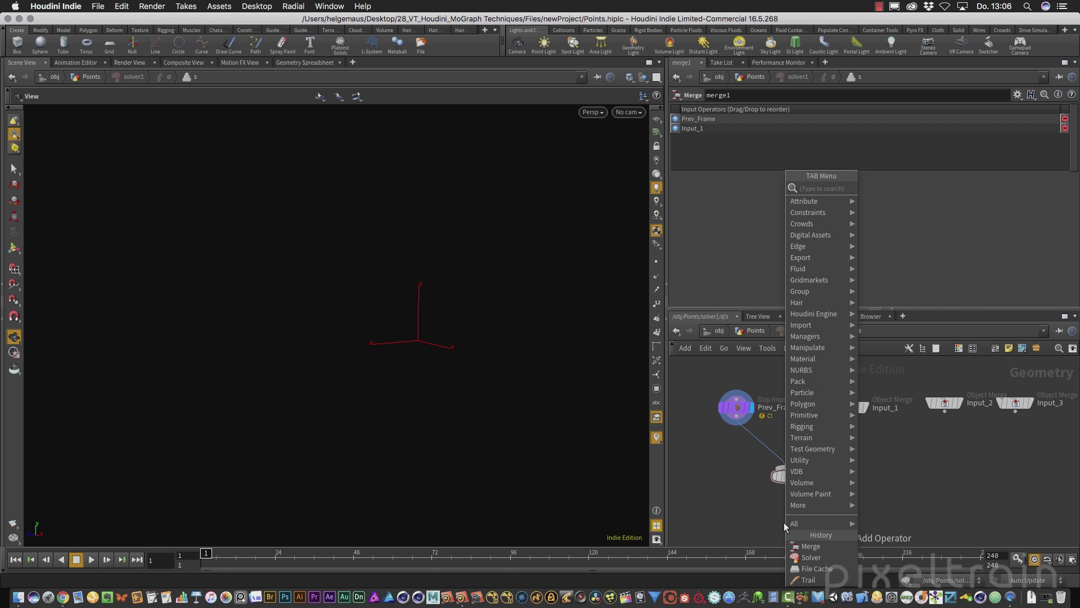
key(Escape)
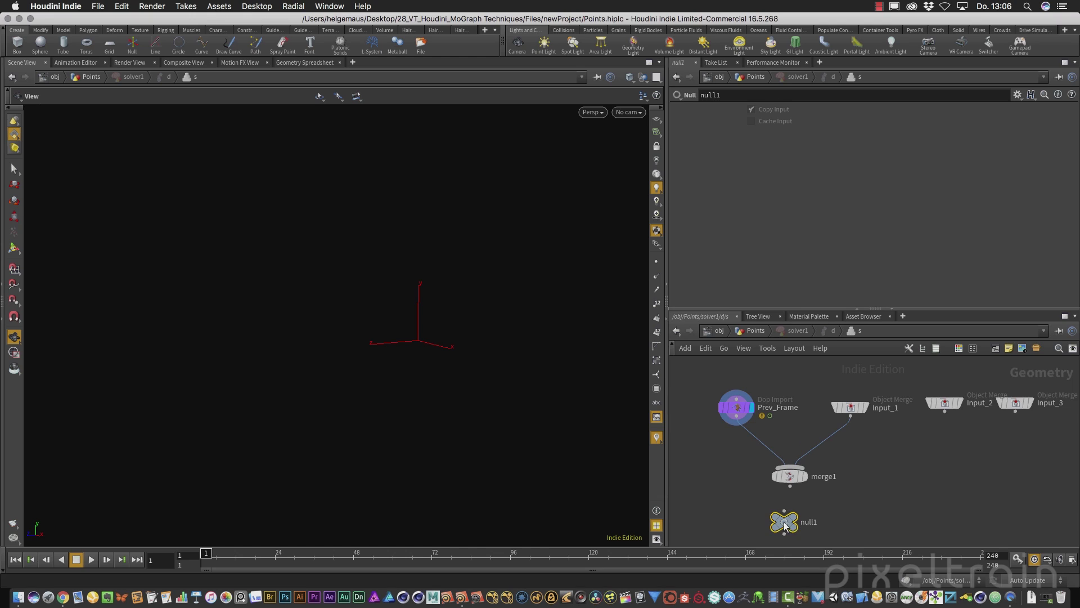
click(784, 521)
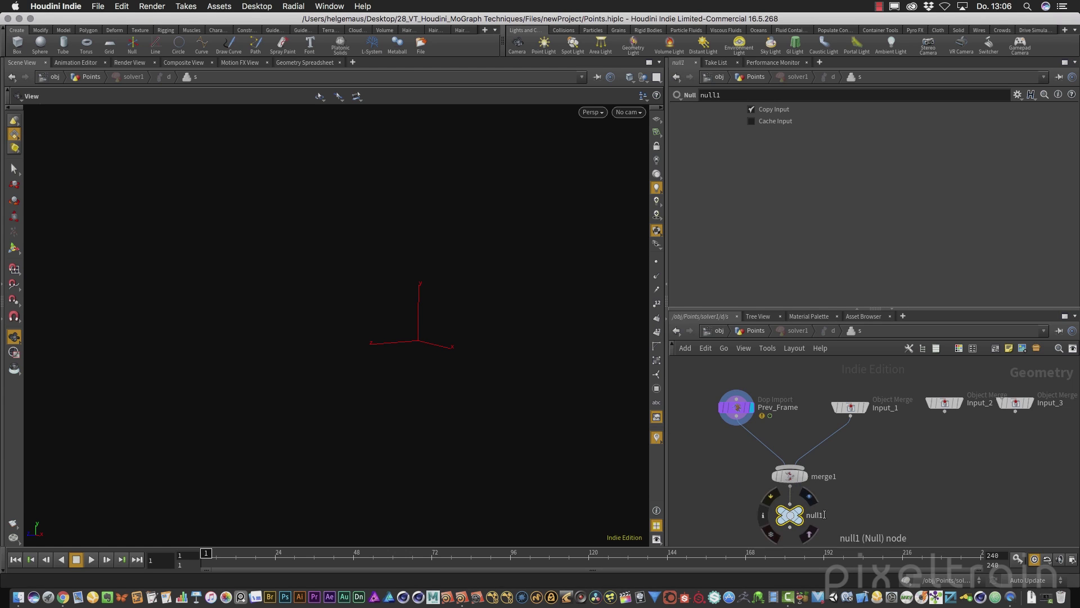
double_click(782, 513)
text(OUT)
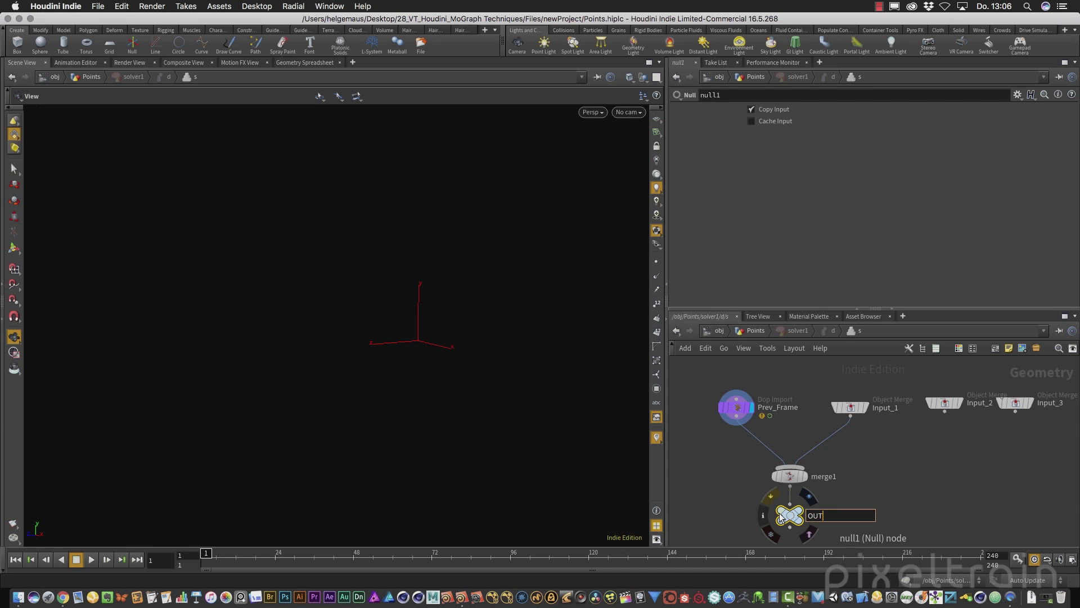
key(Return)
- Color the OUT null black and make it the displayed node of the solver network
key(c)
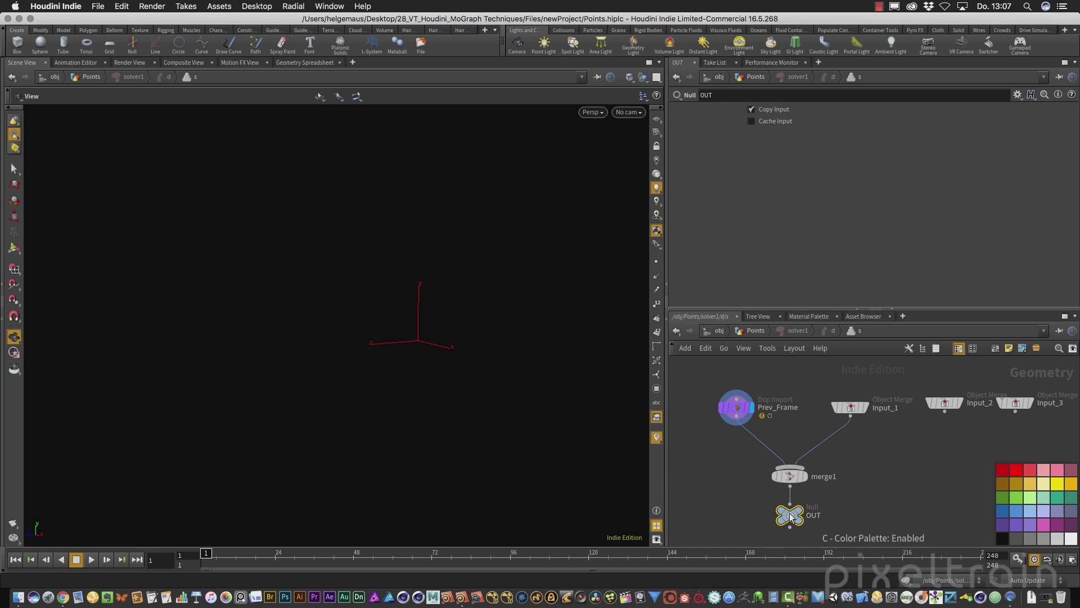
click(1041, 525)
key(c)
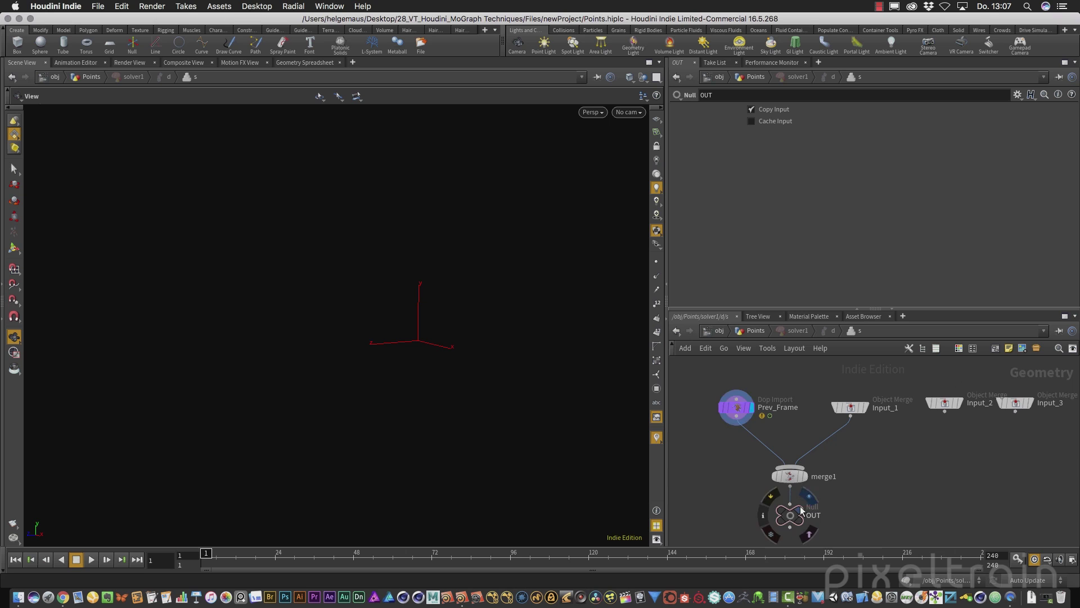
click(800, 509)
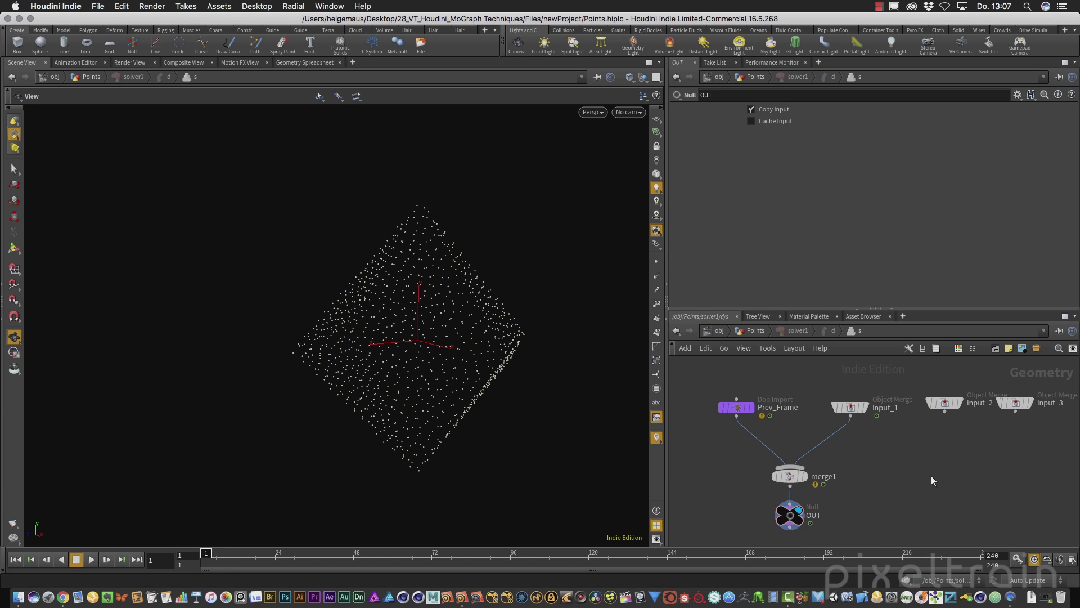
- Play the animation briefly inside the solver, and display solver1's result in the parent Points network
click(92, 558)
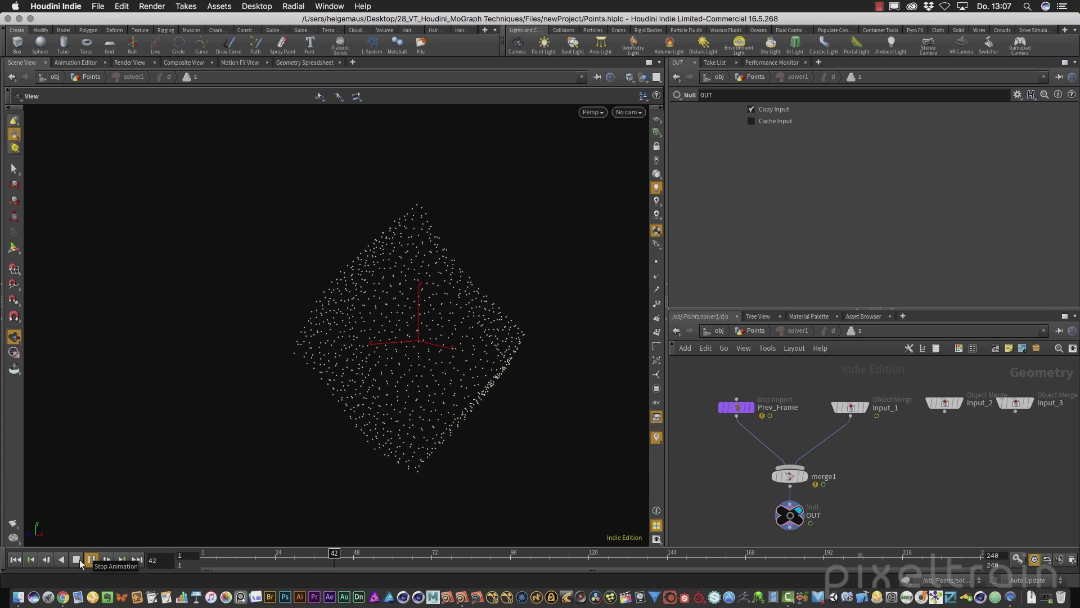
click(80, 560)
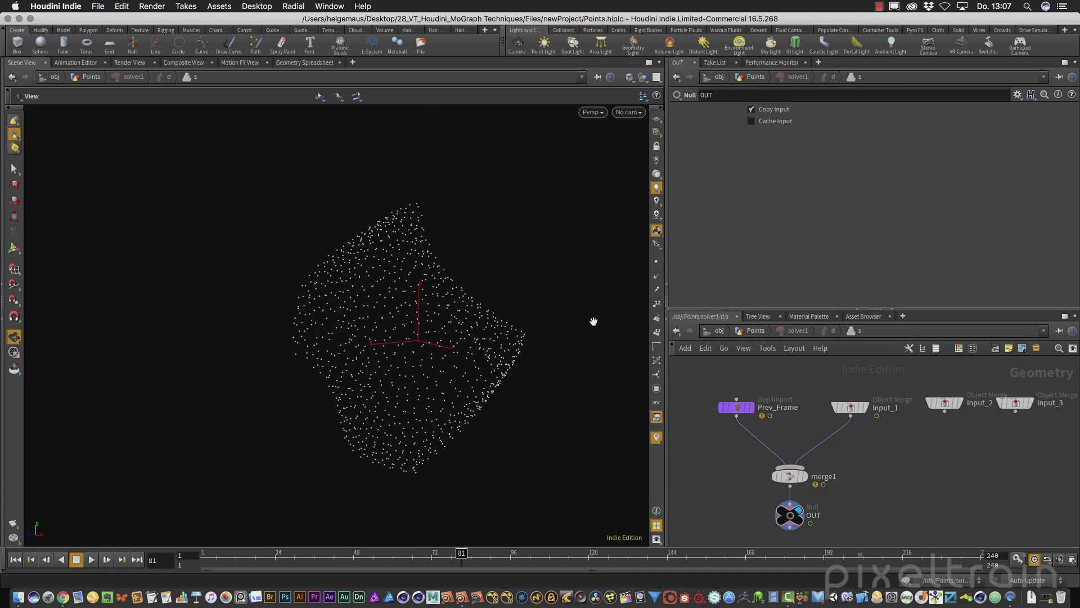
click(756, 330)
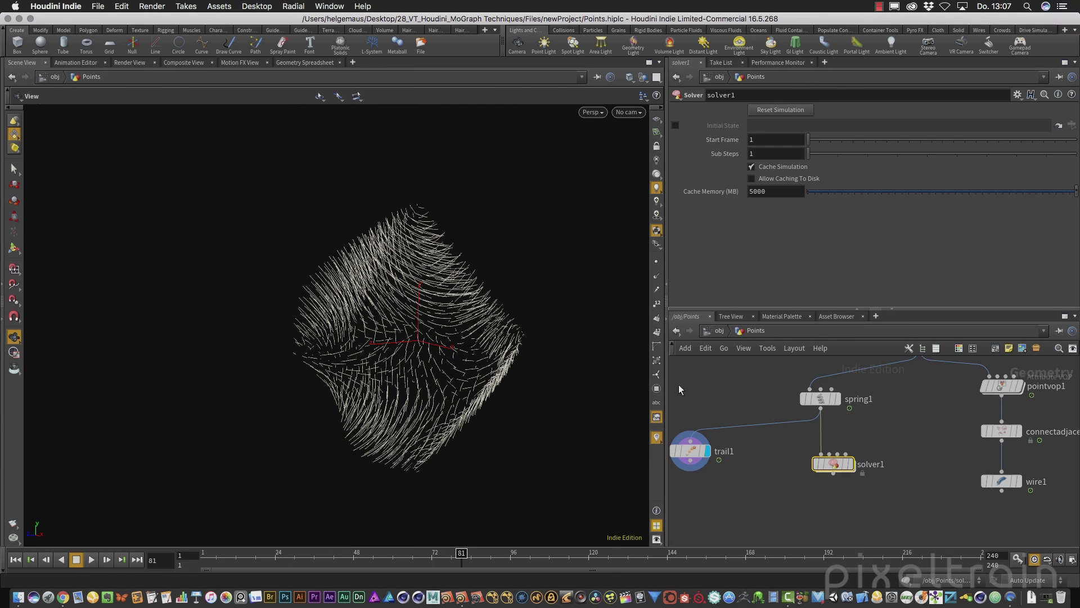
click(852, 467)
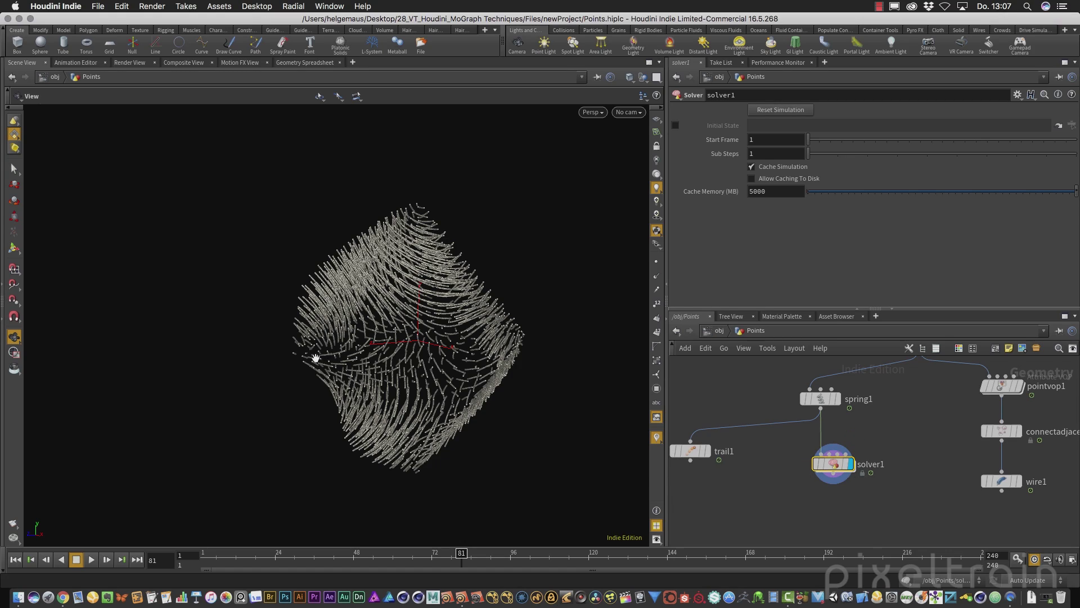
- Play the solver's result from frame 1 and examine the accumulated point trails up close
right_drag(316, 358, 441, 345)
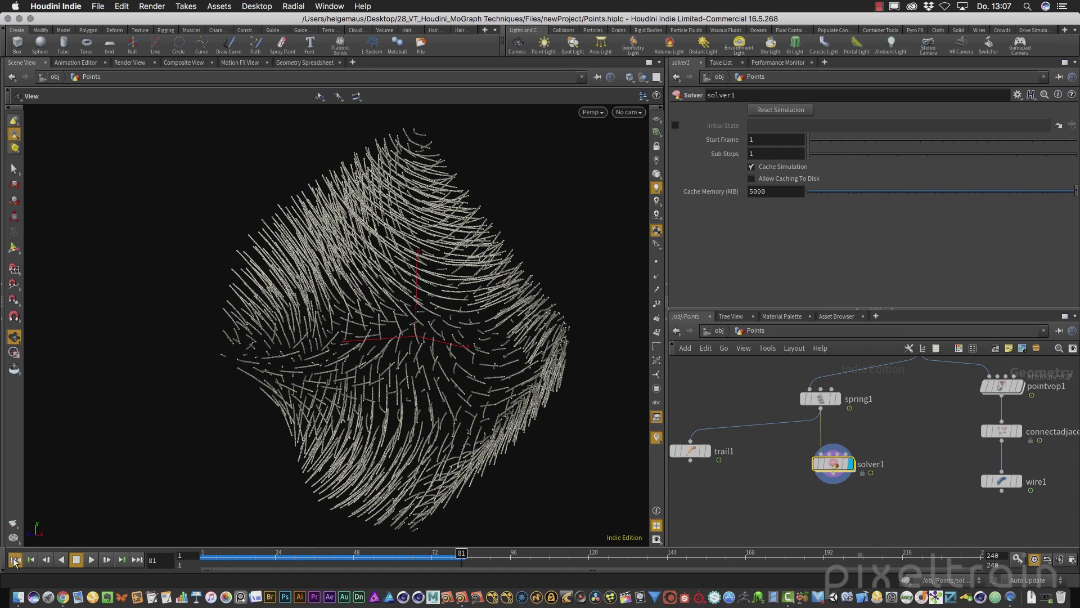
click(15, 559)
click(90, 560)
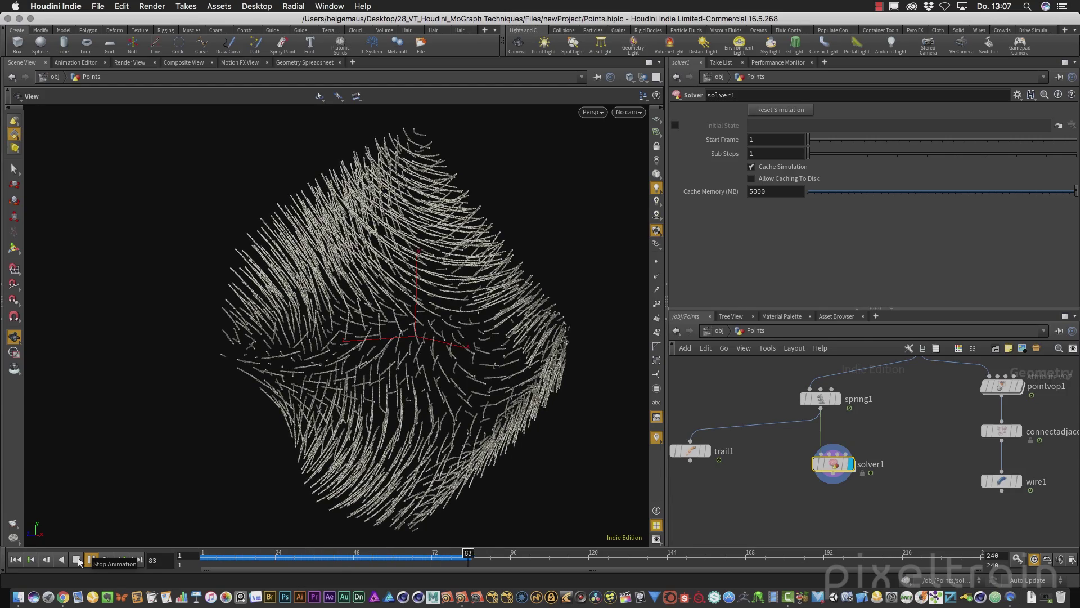
click(79, 560)
right_drag(316, 338, 509, 331)
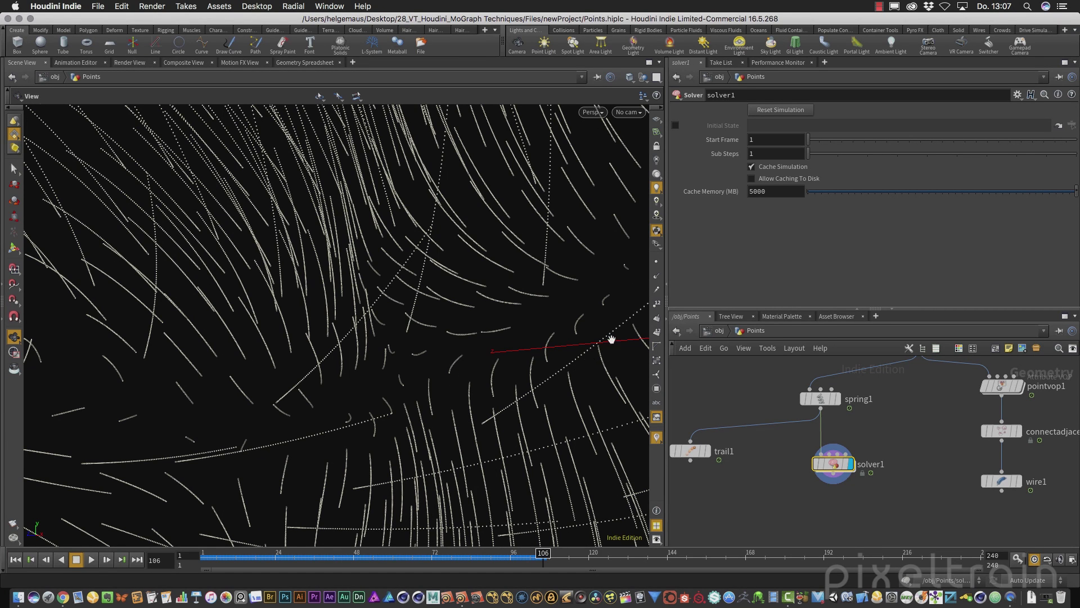
right_drag(481, 410, 371, 392)
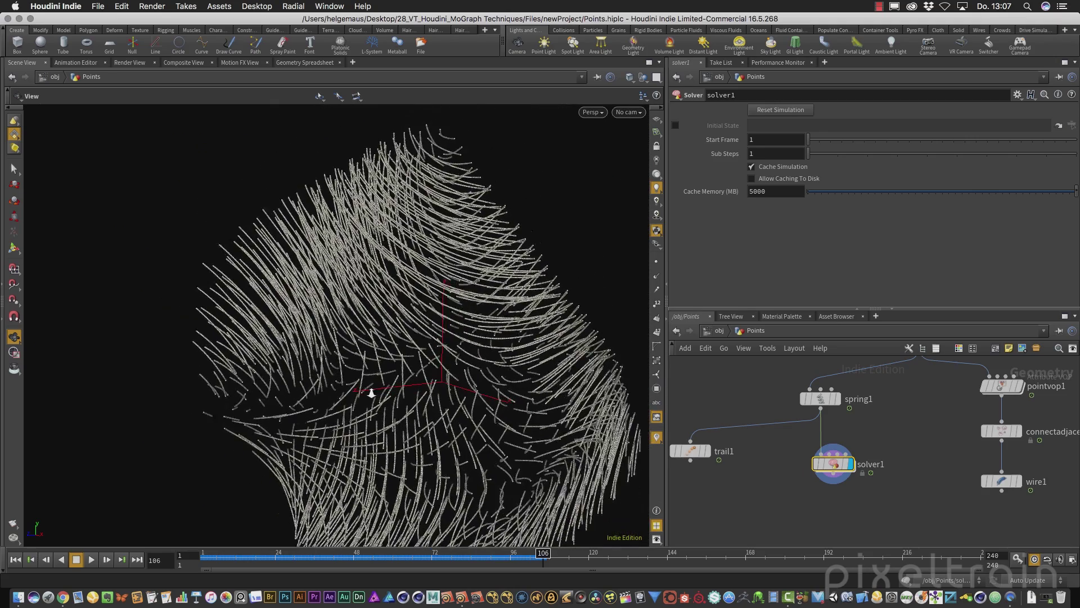
- Step through the first frames from frame 1, and play on to examine how each frame adds new points to the trails
click(15, 559)
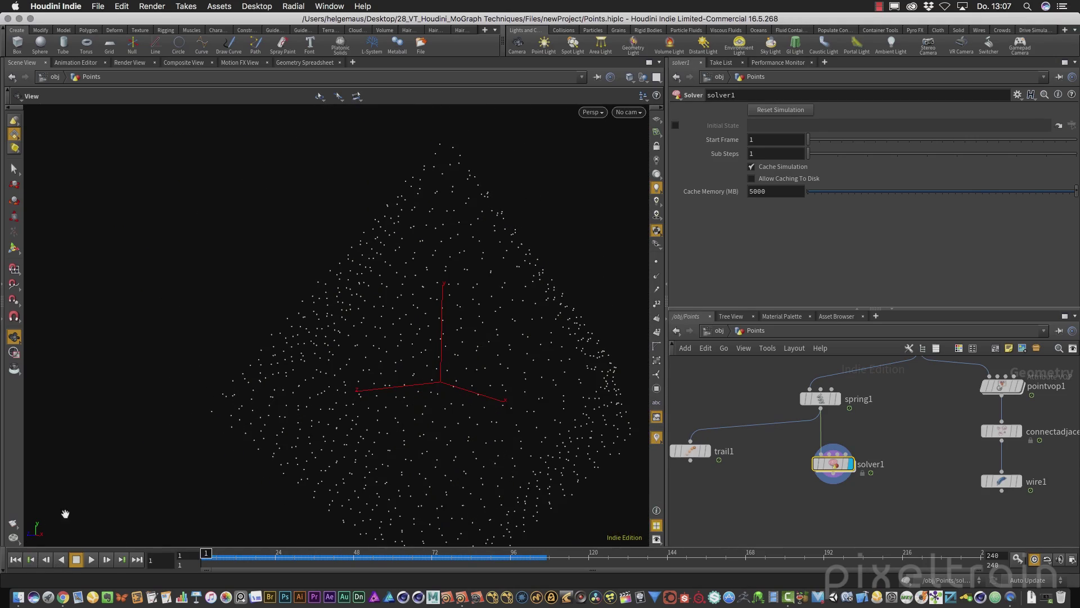
click(105, 560)
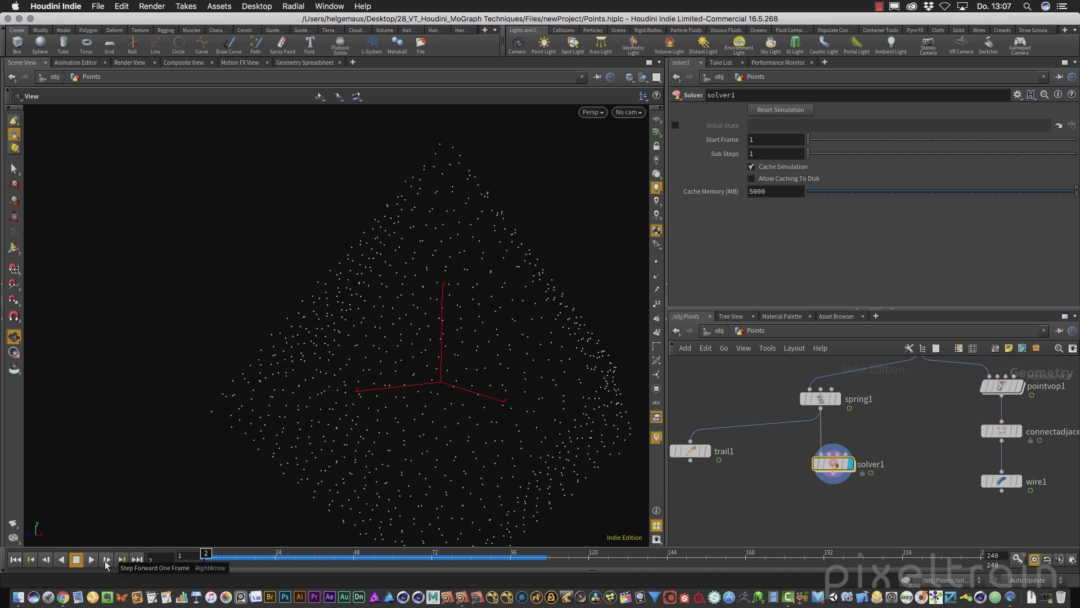
right_drag(320, 282, 508, 265)
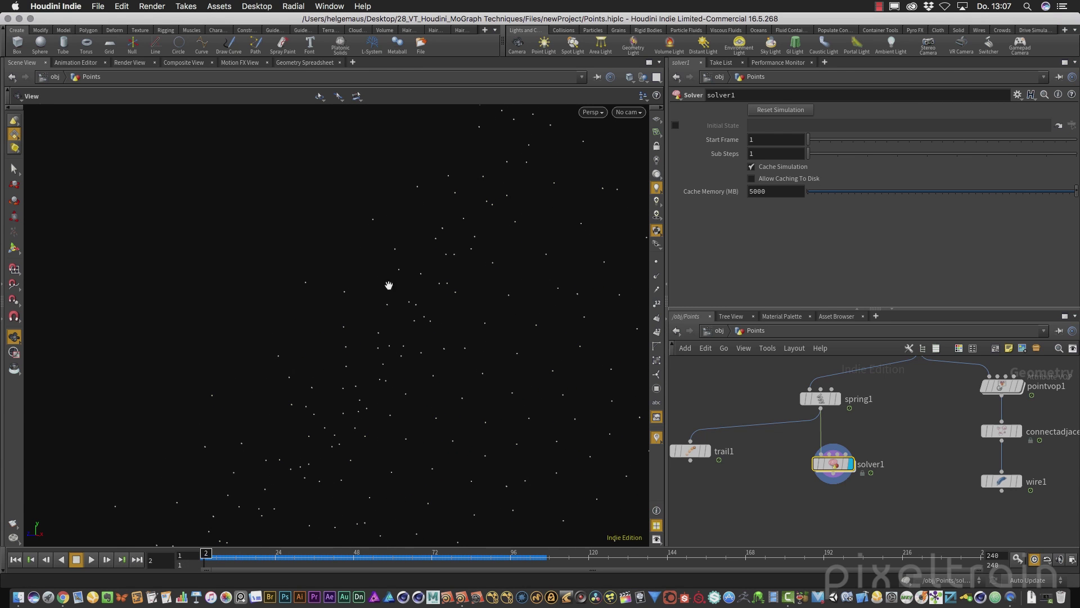
click(107, 559)
drag(358, 203, 388, 222)
click(91, 561)
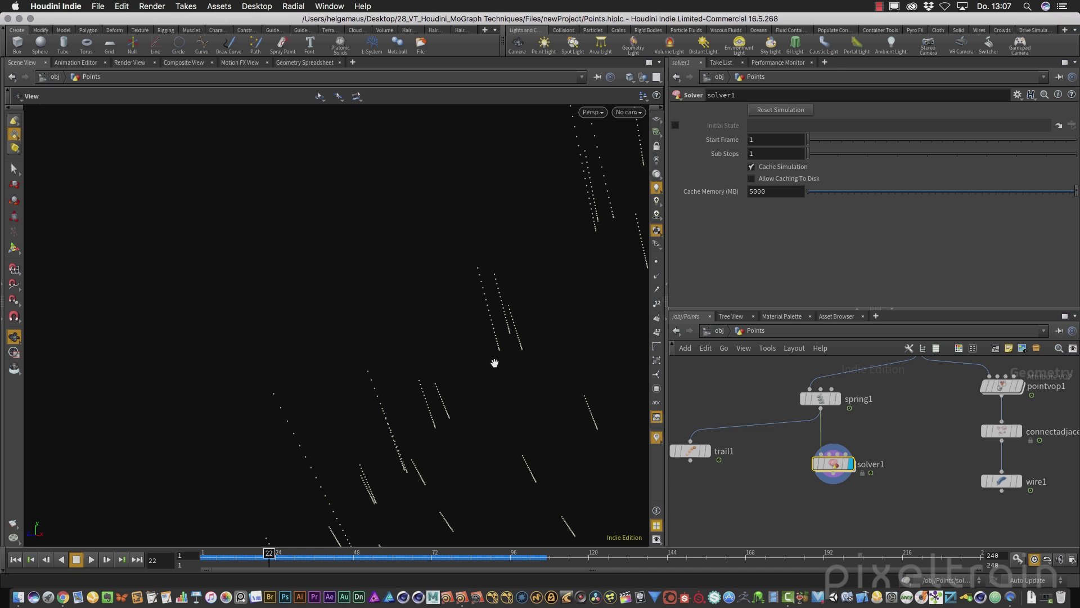
scroll(494, 362, down, 10)
drag(487, 361, 252, 268)
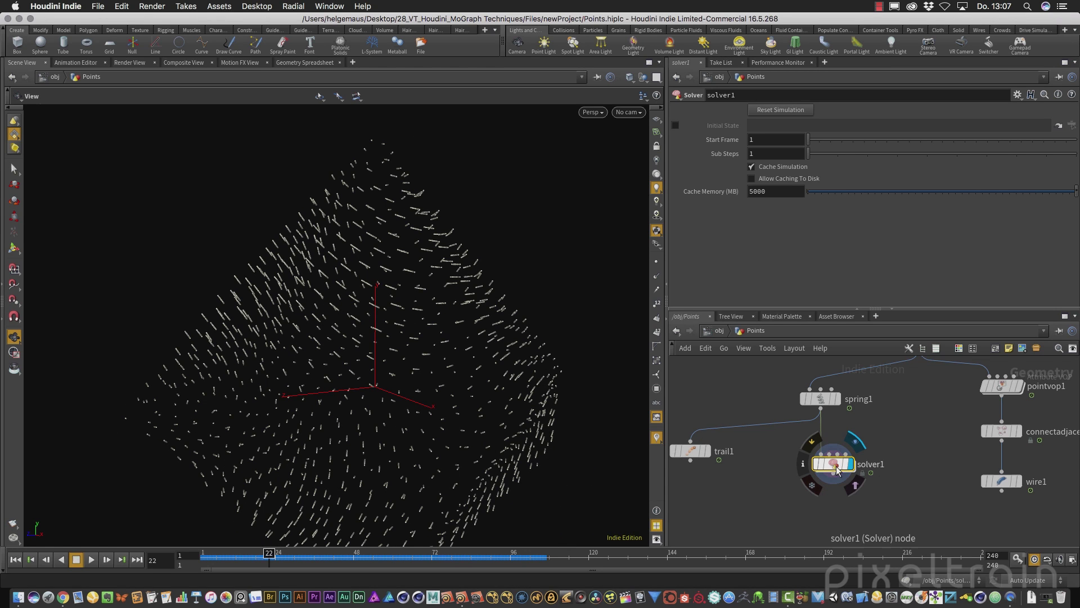
- Move solver1 slightly closer to spring1 and replay the growing point trails from frame 1
drag(836, 470, 837, 462)
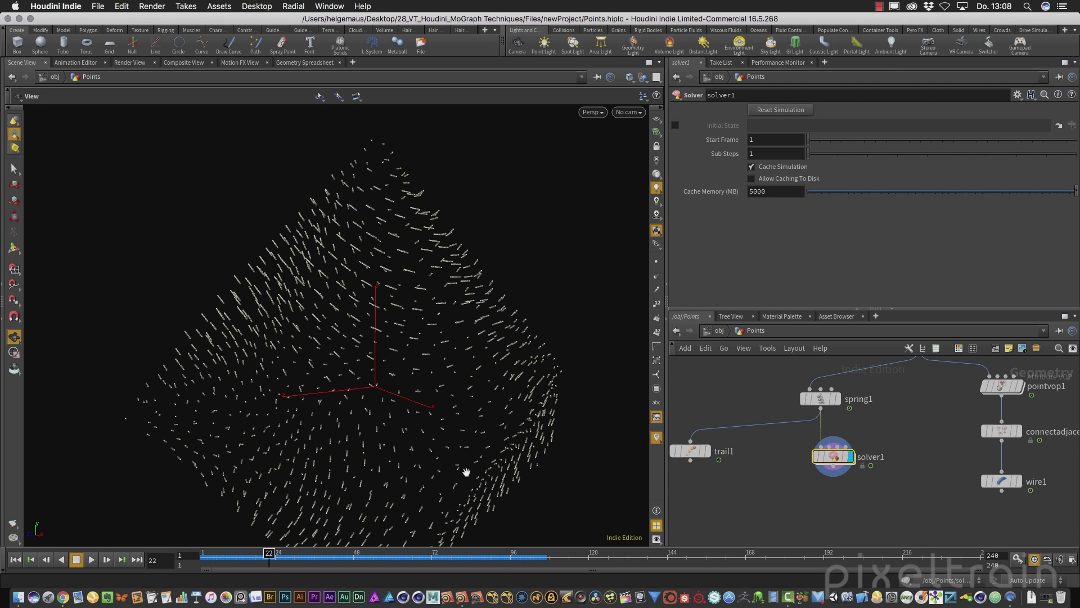
click(16, 559)
click(91, 559)
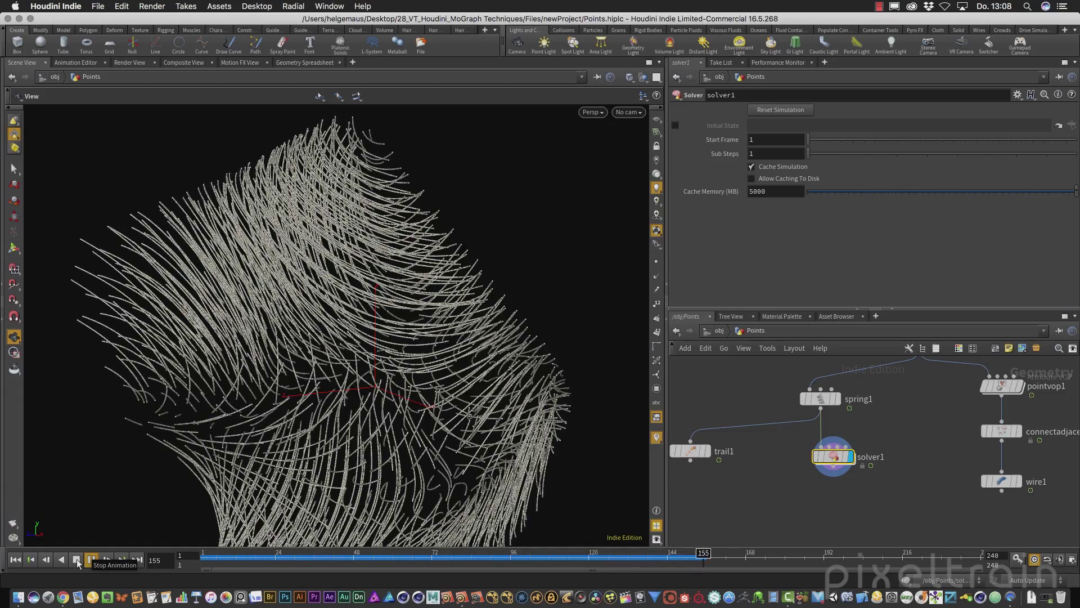
click(78, 562)
drag(390, 361, 424, 339)
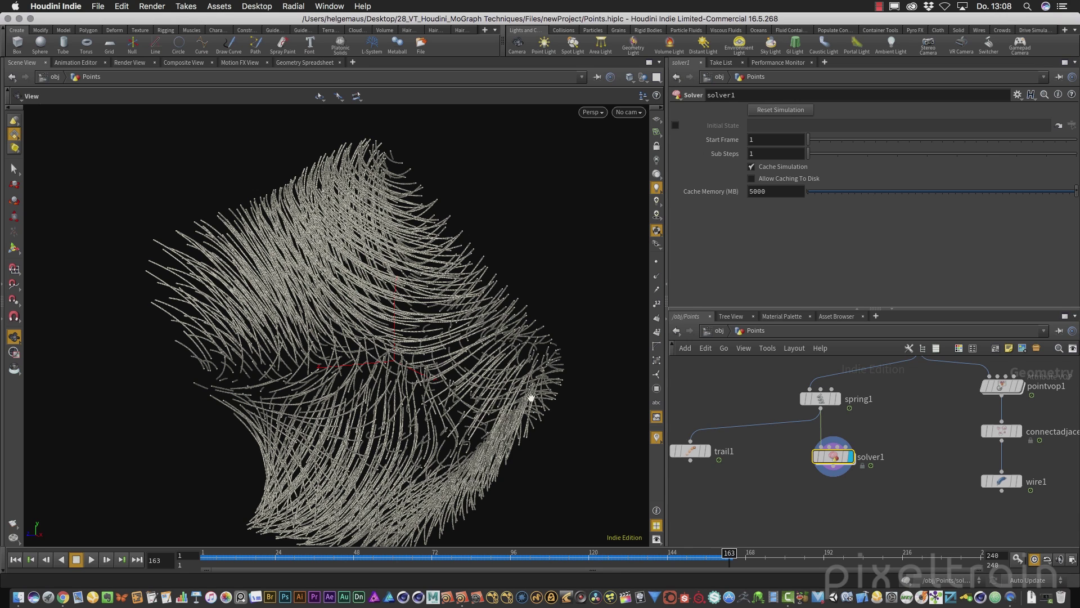
- Place an Add node below solver1 and set its polygon creation to By Group
click(829, 516)
key(Tab)
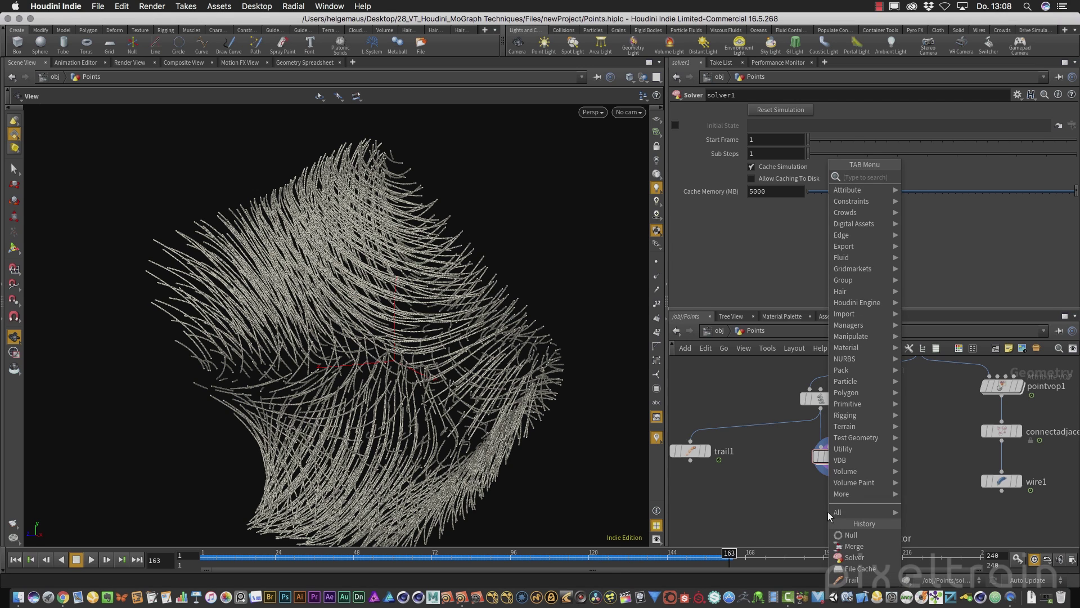
text(add)
key(Return)
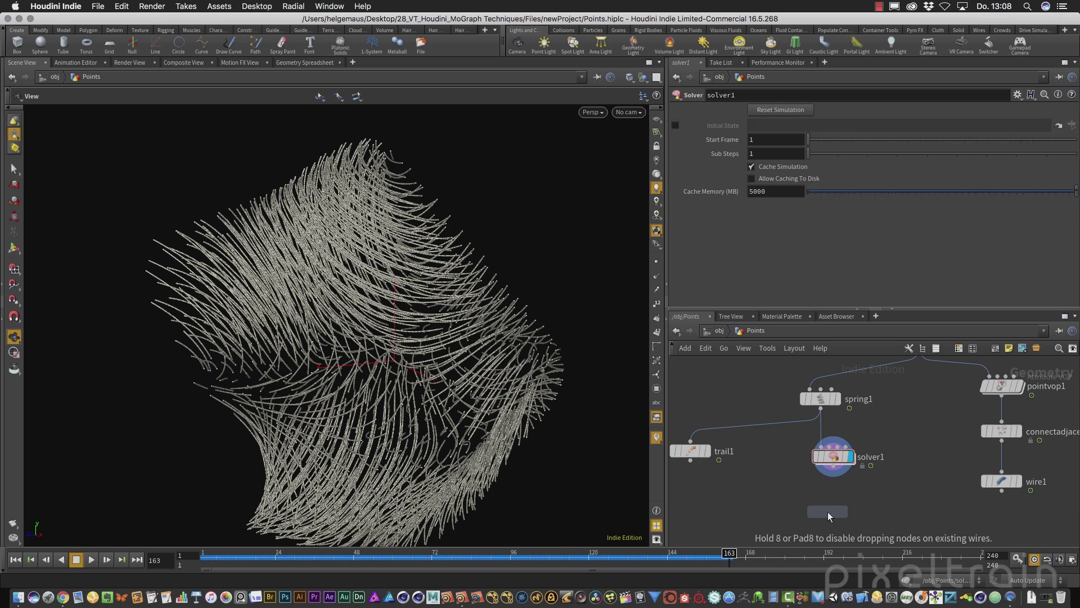
click(828, 513)
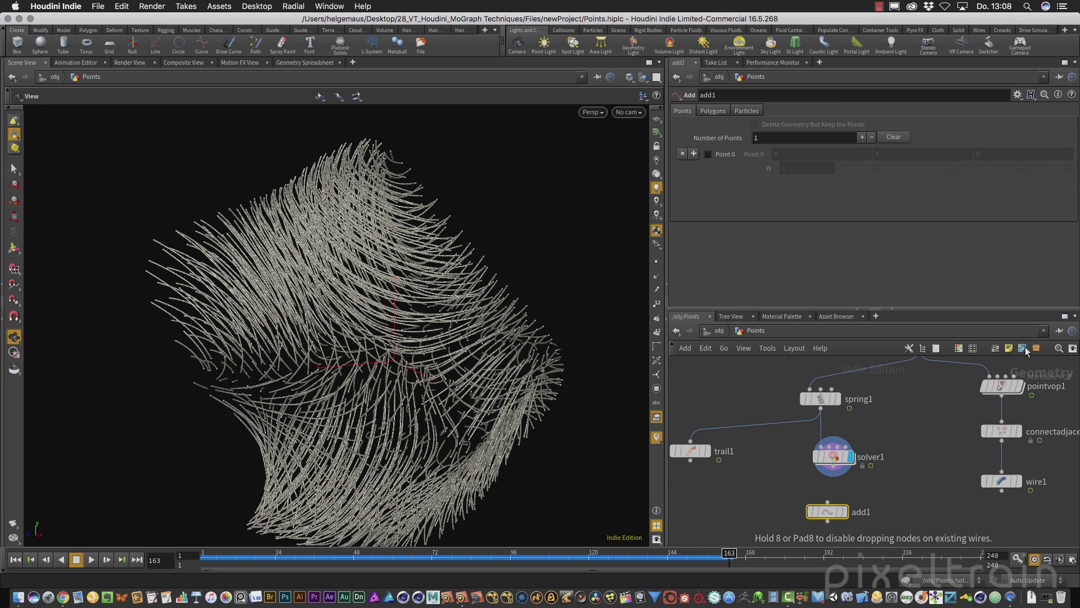
click(722, 113)
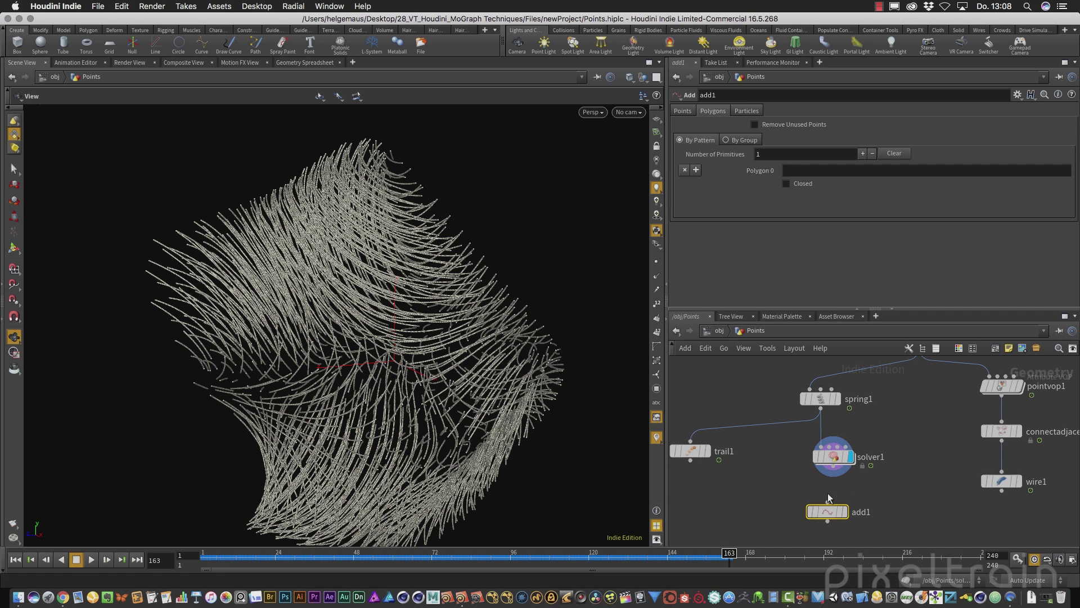
click(727, 140)
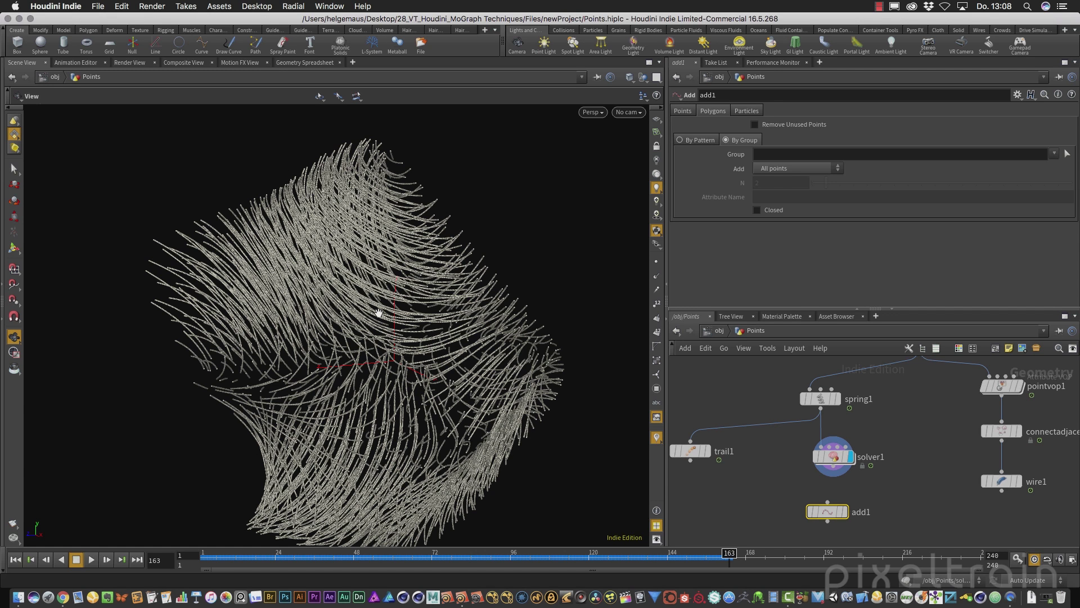
- Inspect solver1's point attributes in the Geometry Spreadsheet at frame 1
scroll(410, 292, up, 5)
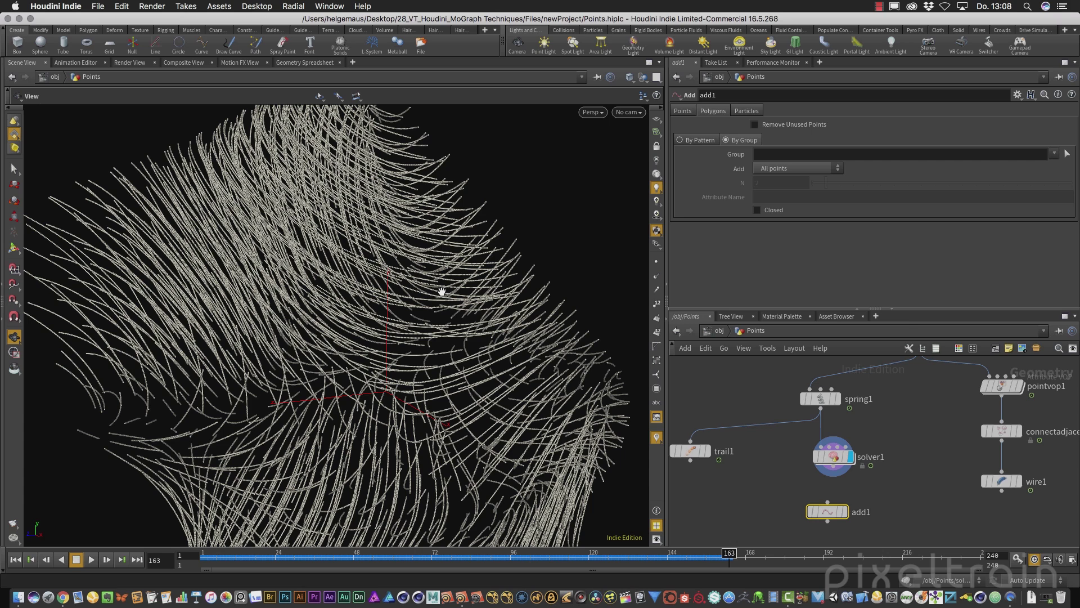
click(838, 456)
click(309, 62)
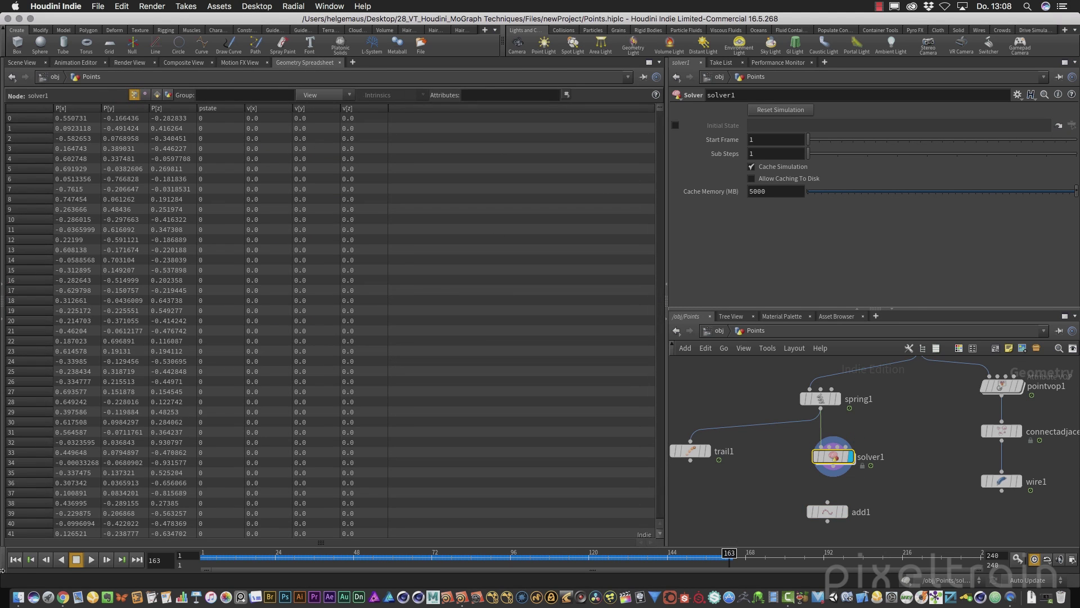
click(16, 560)
mouse_move(659, 110)
mouse_down()
mouse_move(681, 464)
mouse_move(668, 527)
mouse_move(633, 274)
mouse_move(647, 97)
mouse_up()
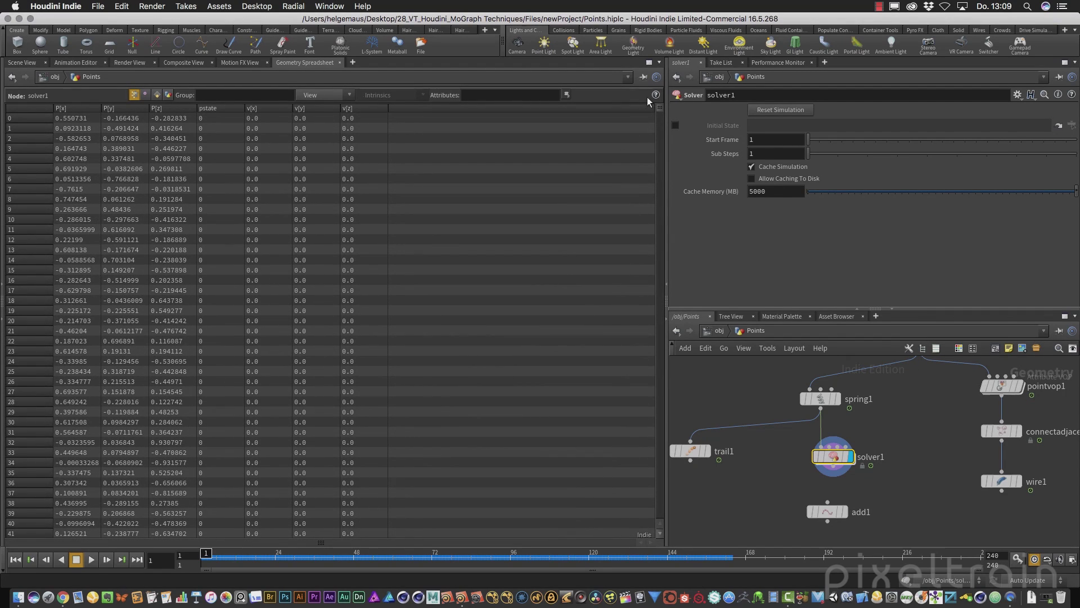
- Step through frames 2, 3 and 4, examine how solver1's point list grows, and return to frame 1
click(106, 560)
drag(659, 112, 651, 534)
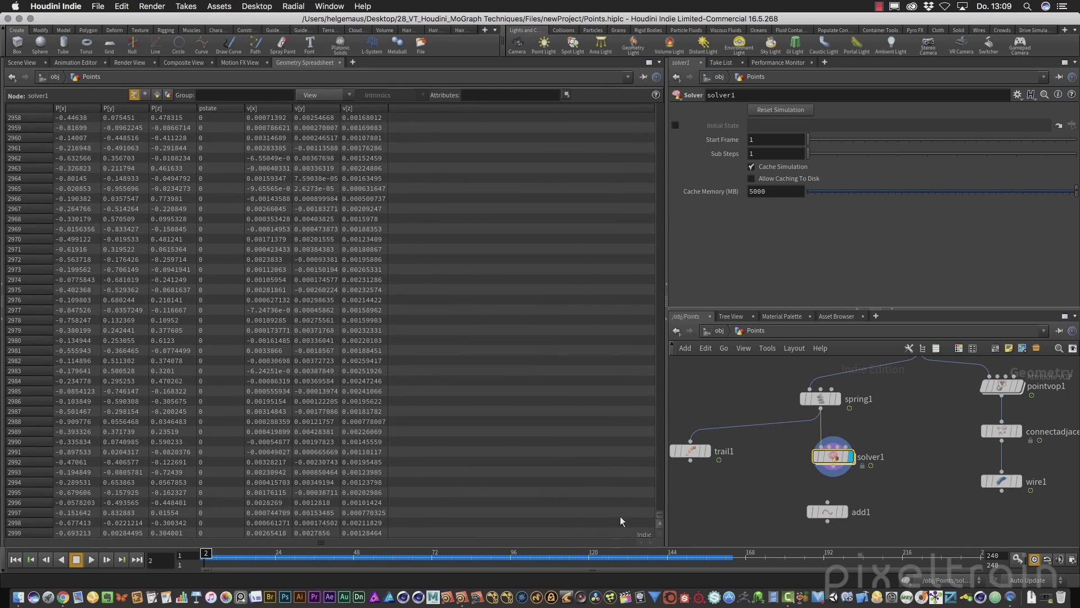
click(104, 559)
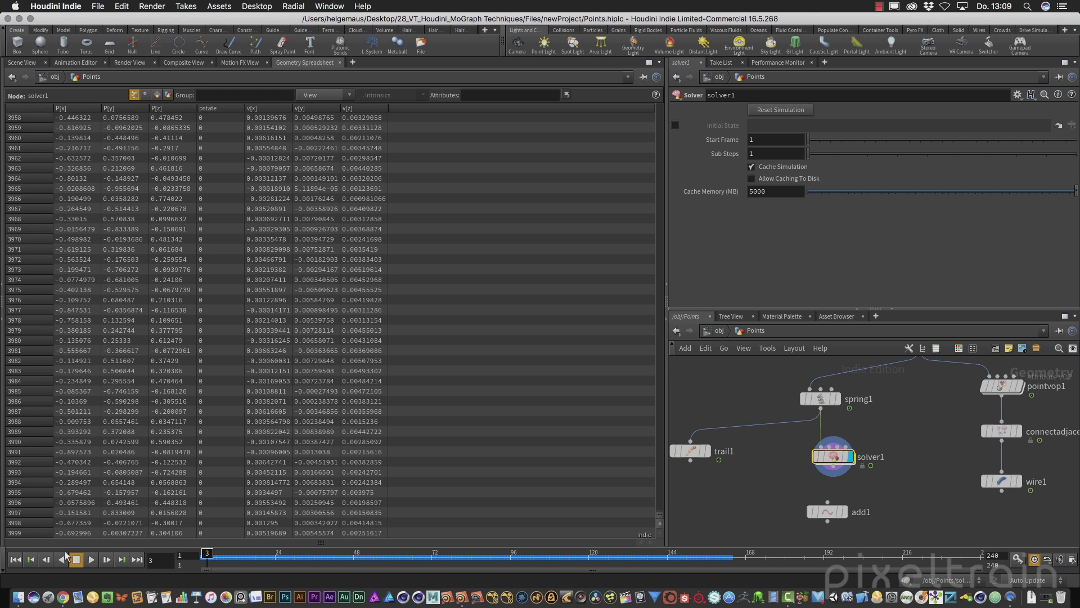
click(106, 560)
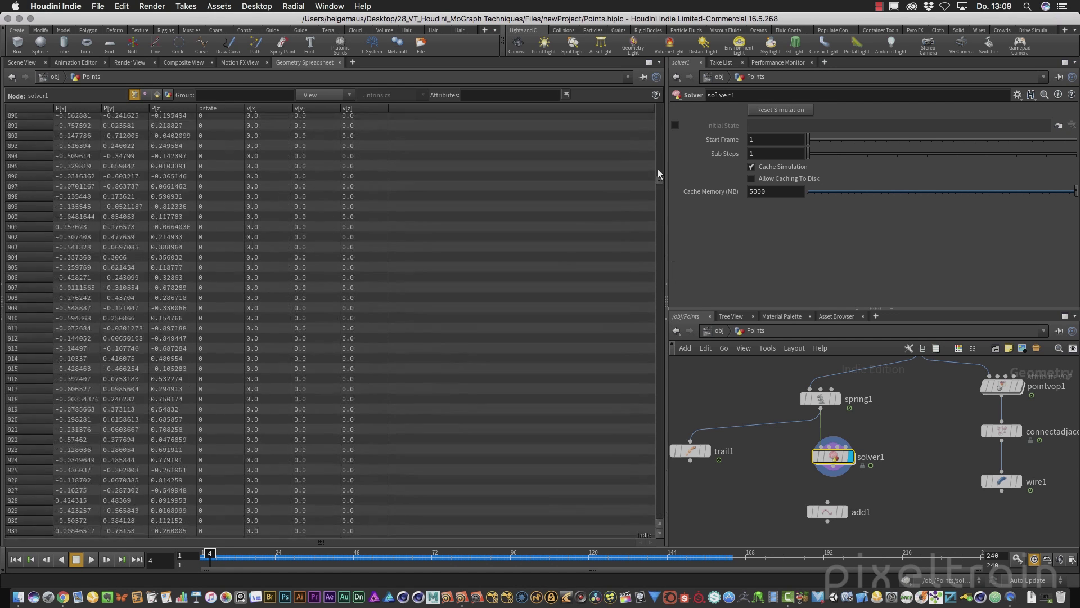
drag(660, 508, 660, 112)
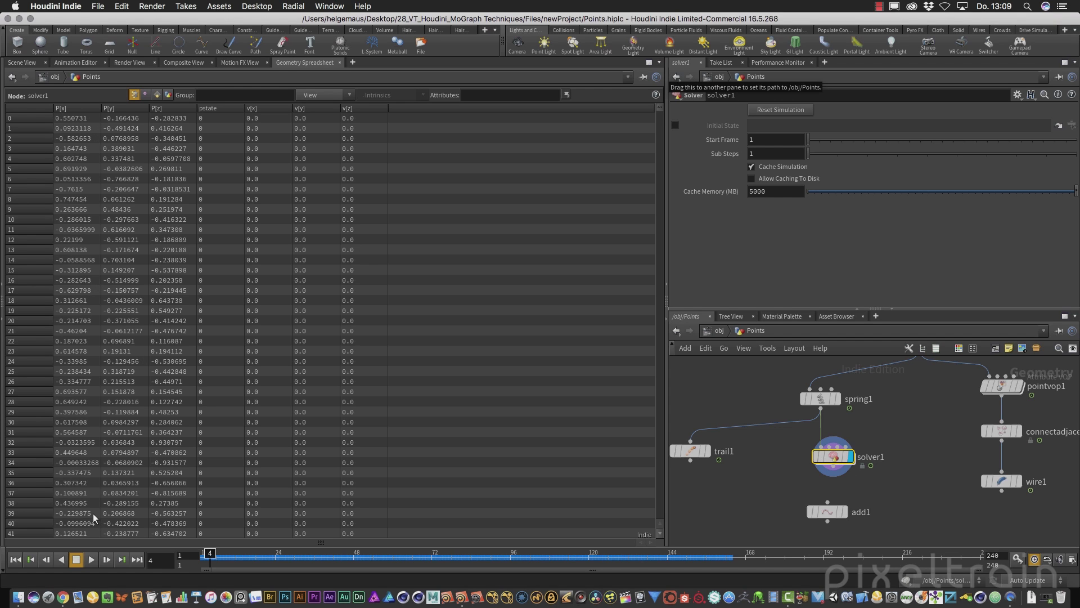
click(18, 559)
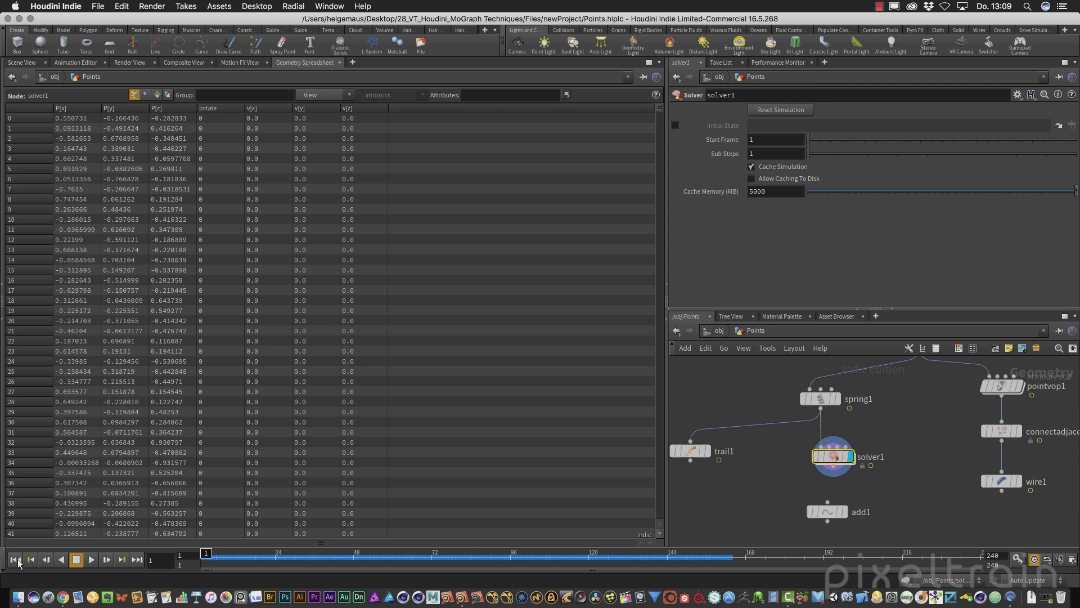
- Move solver1 down to make room below spring1, display spring1 and show its point data in the Geometry Spreadsheet
click(22, 62)
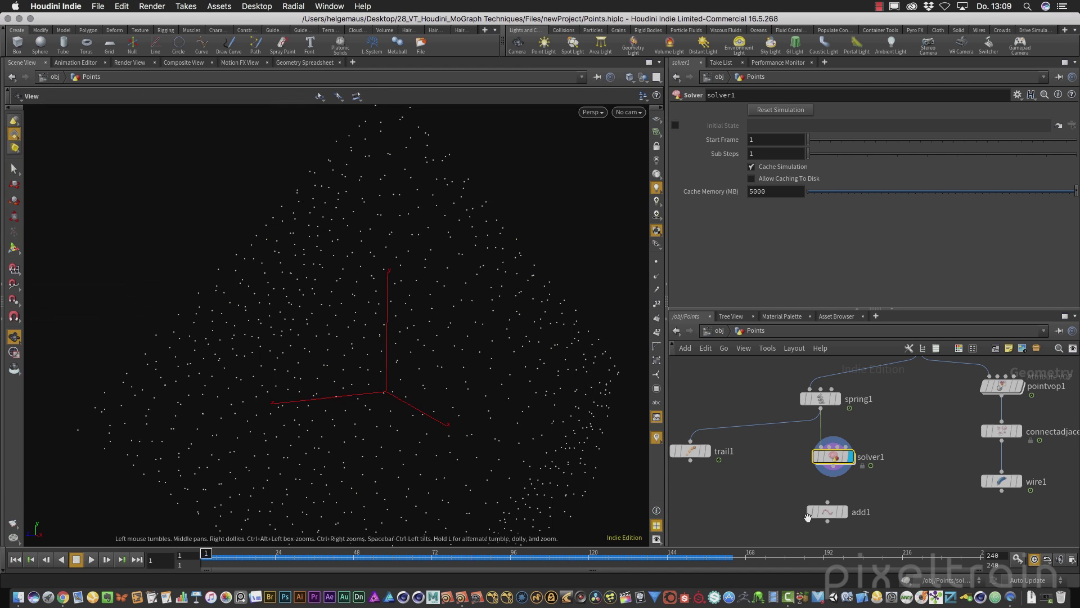
drag(837, 457, 829, 484)
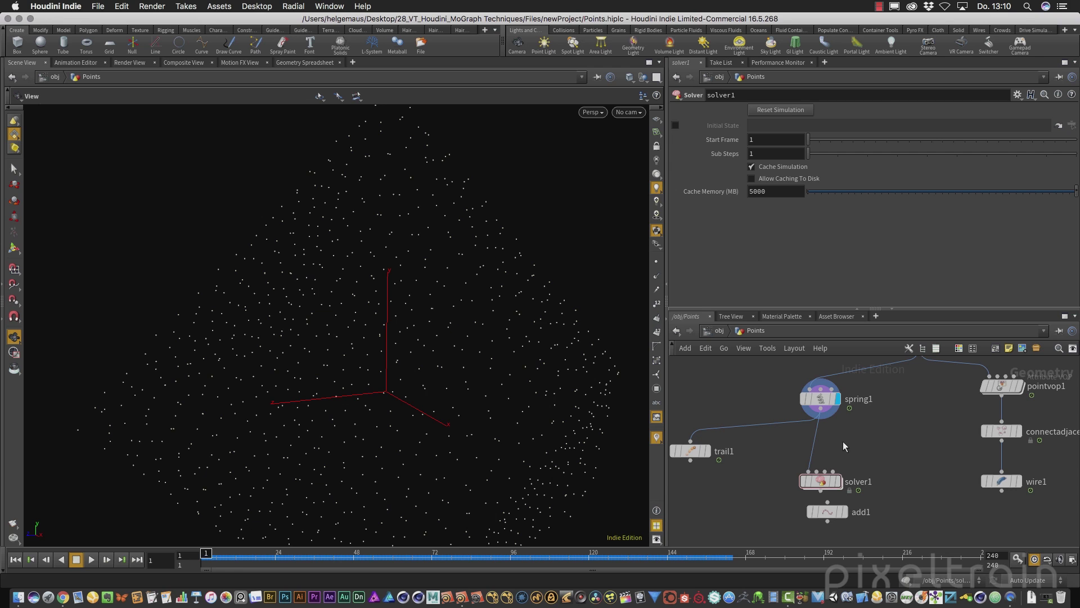
click(294, 63)
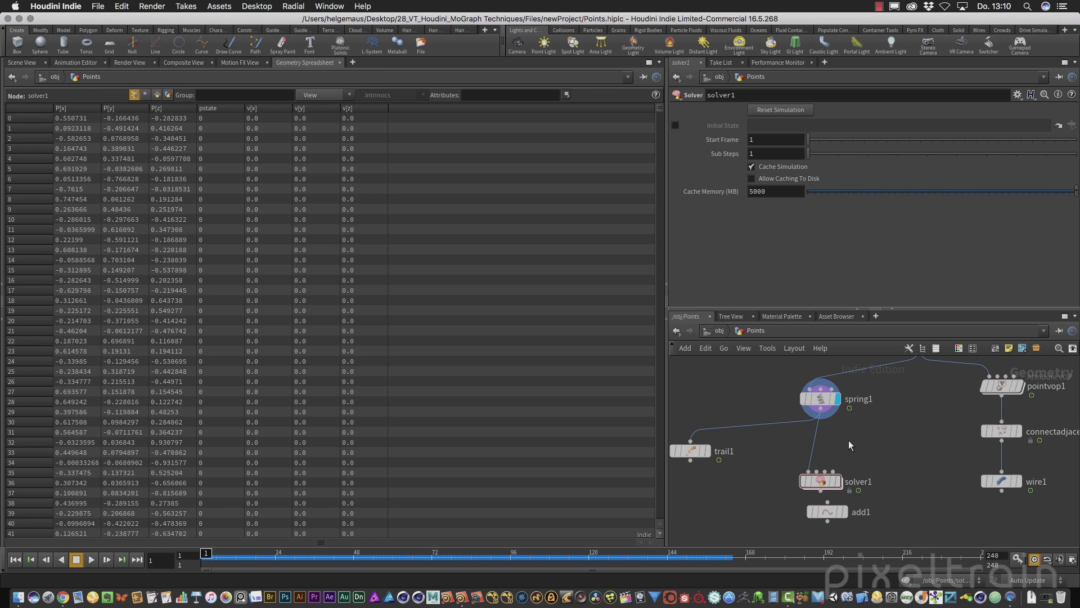
- Insert an Attribute Create node between spring1 and solver1 and display it
key(Tab)
text(cre)
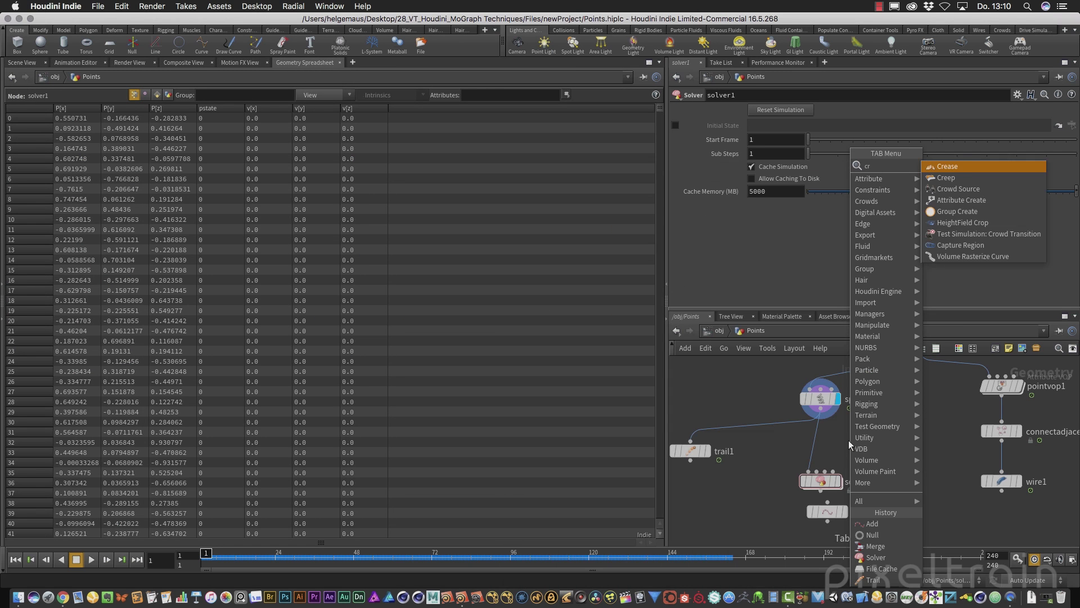
key(Down)
key(Down)
key(Return)
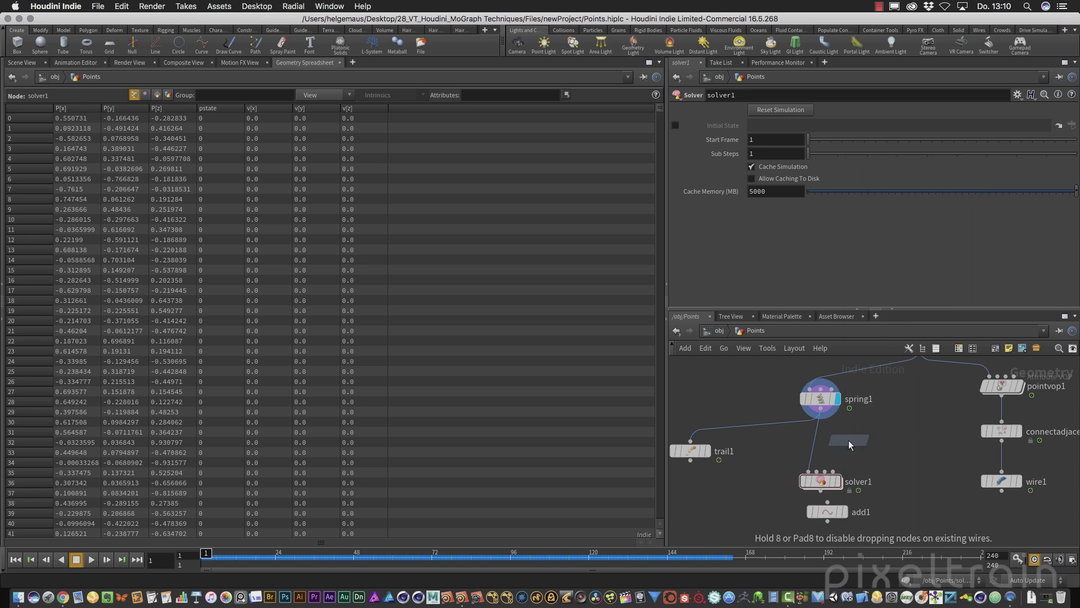
click(840, 445)
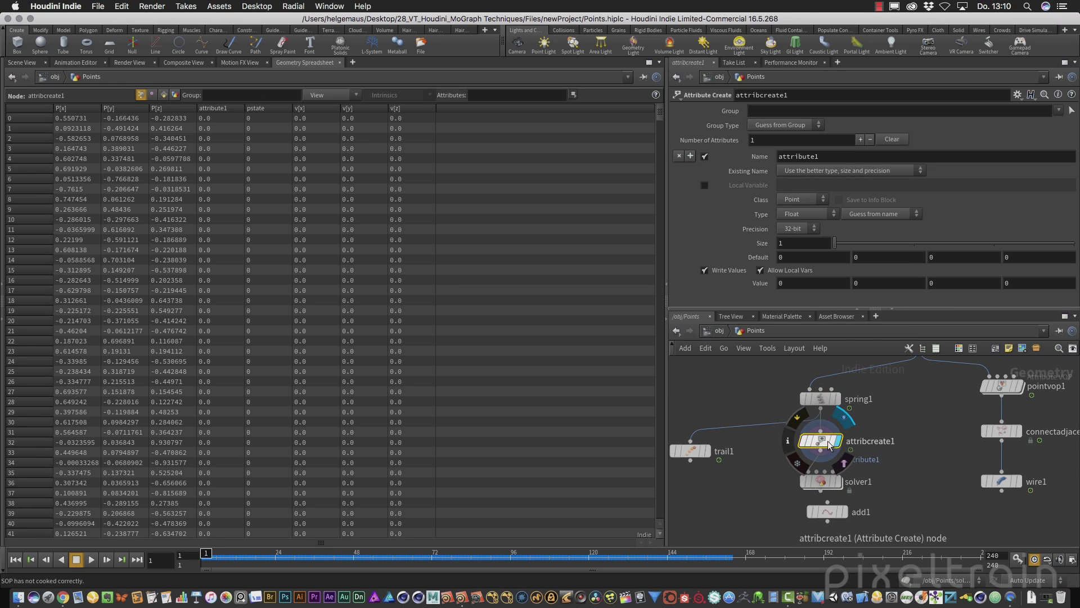
click(838, 442)
- Name the new point attribute id and set its type to Integer
double_click(833, 157)
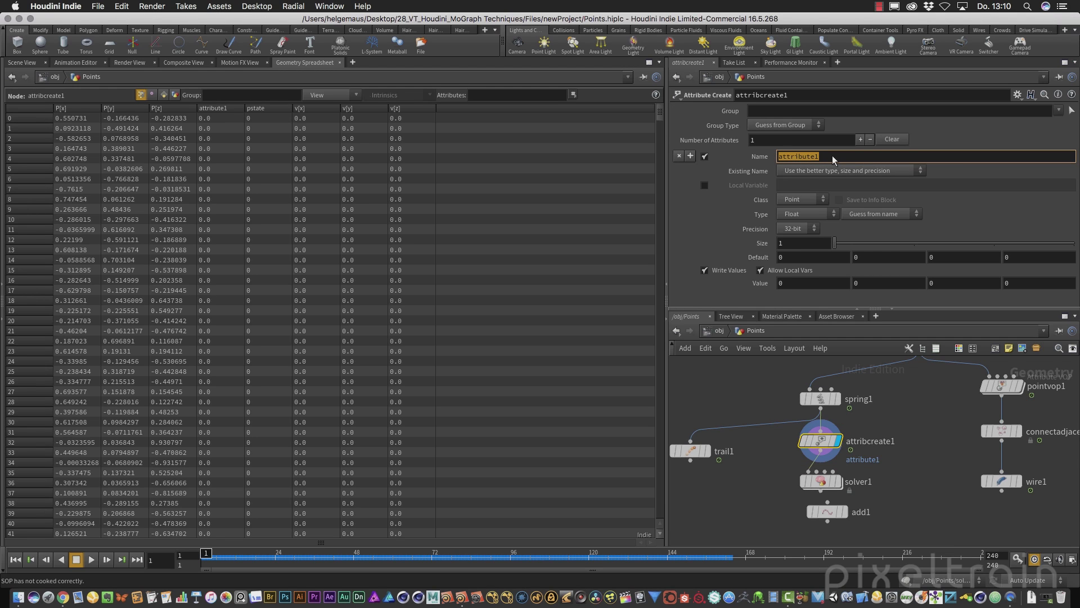
text(id)
key(Return)
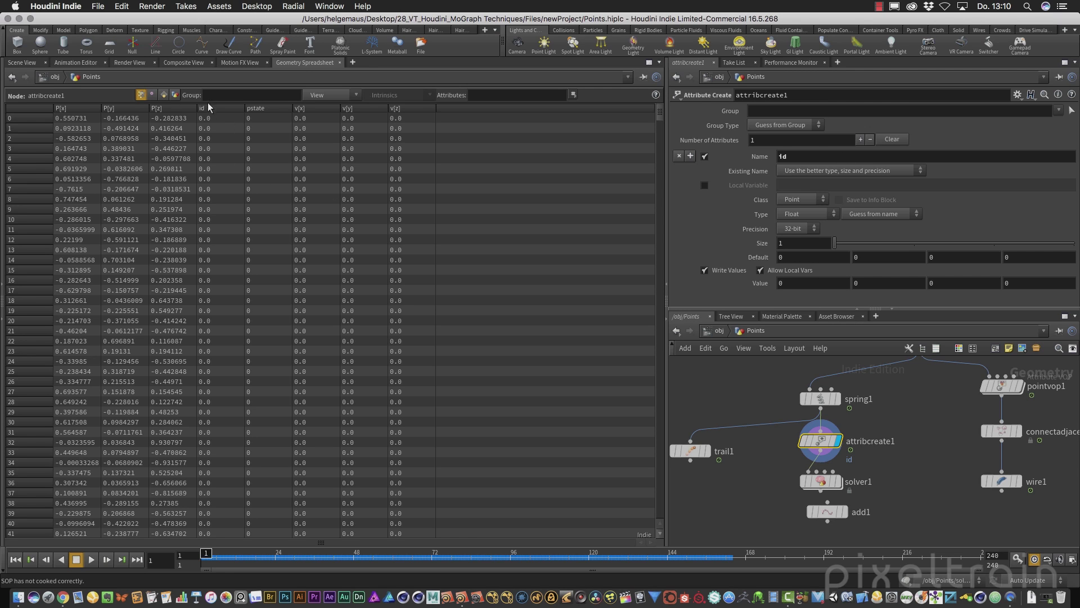
click(807, 213)
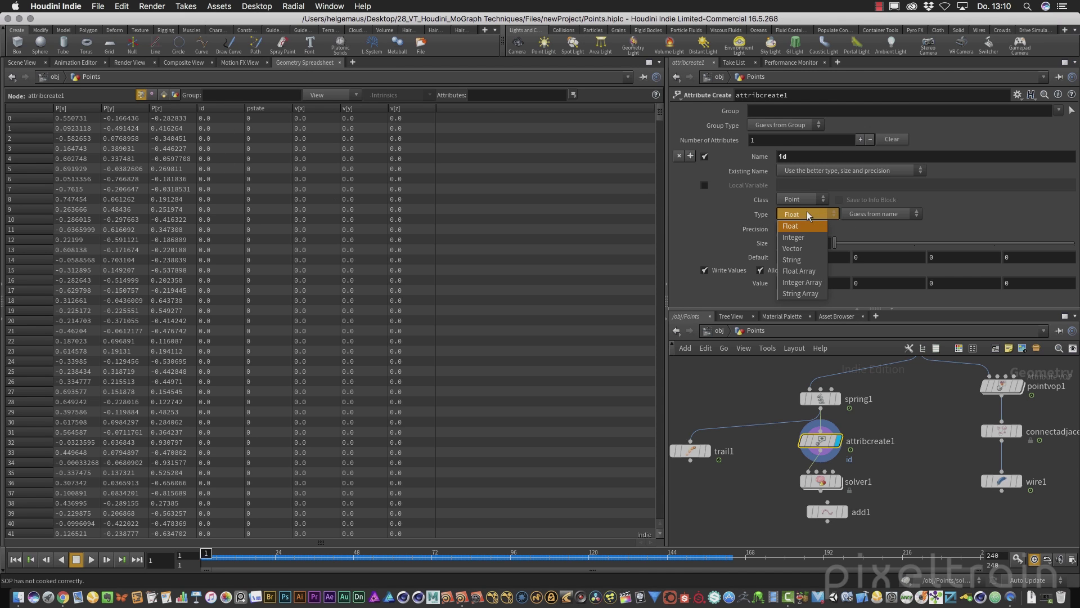
click(788, 223)
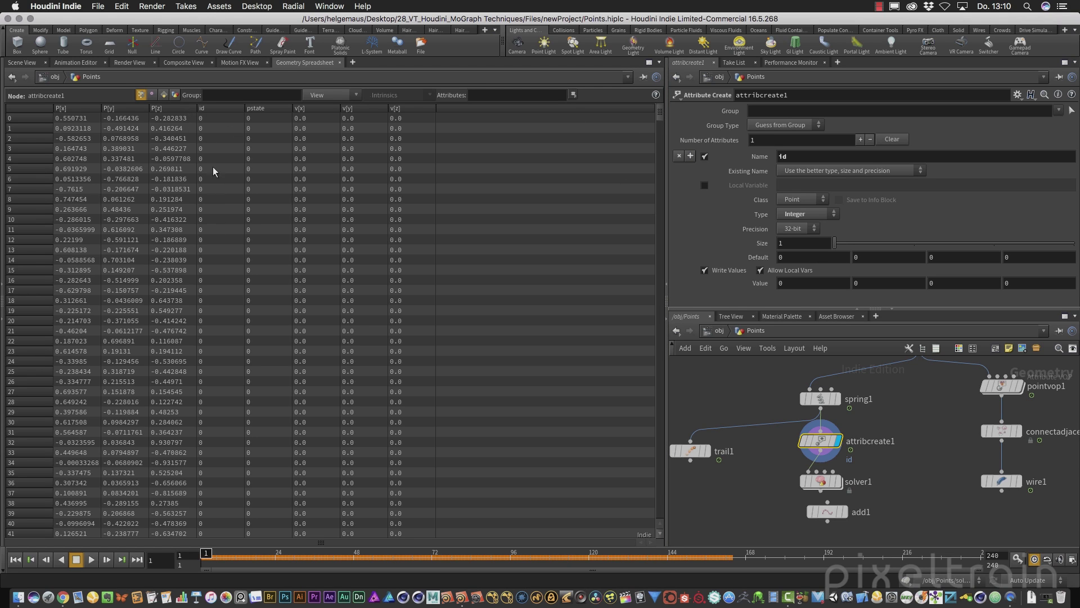
- Set the id attribute's value to $PT and review the ids assigned to the points
click(779, 282)
text($PT)
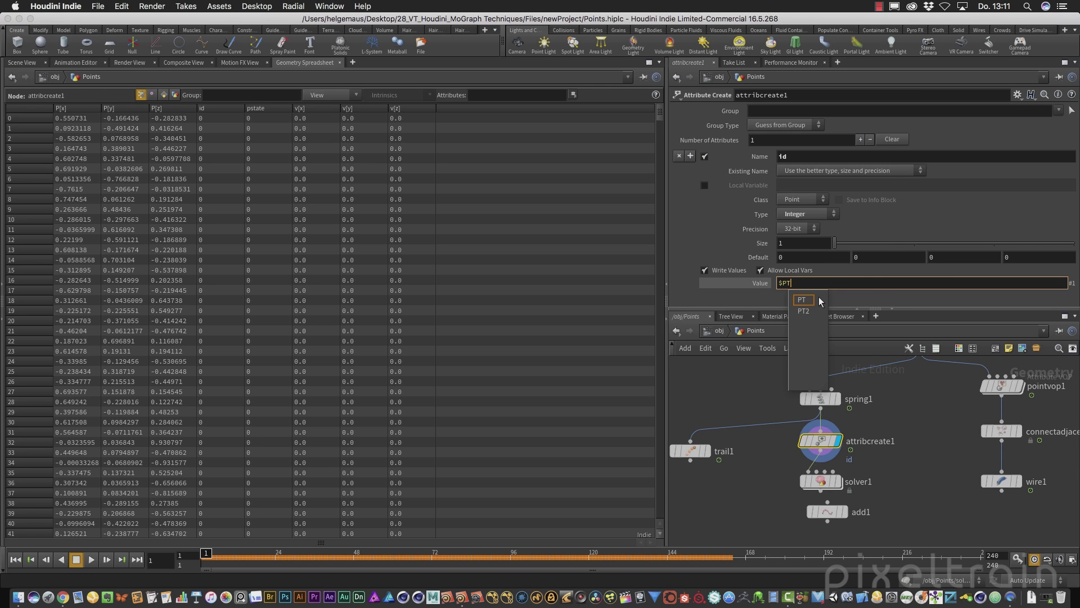
key(Return)
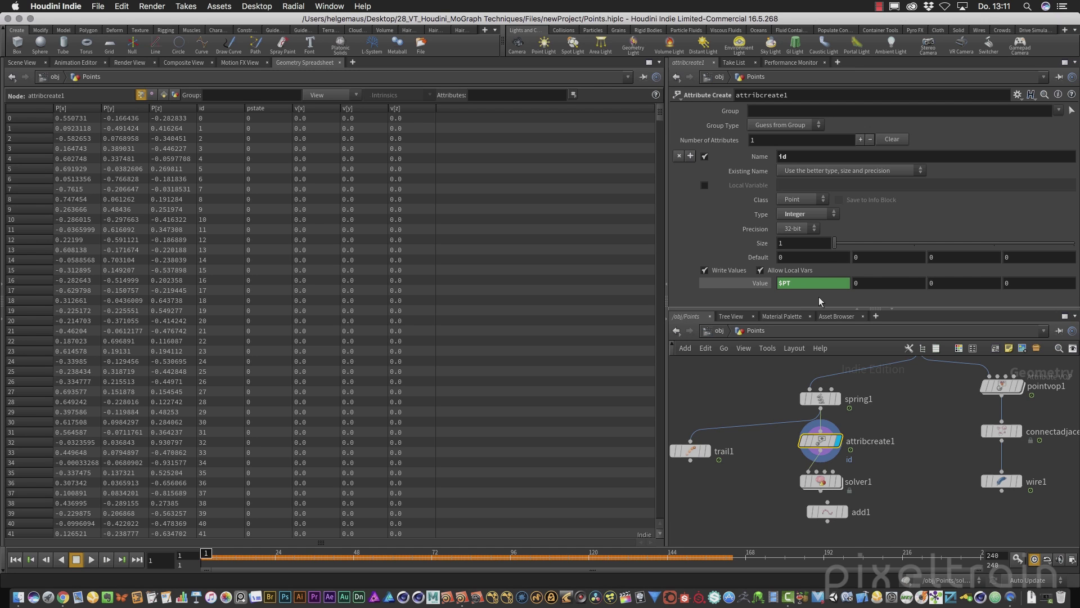
scroll(915, 382, up, 3)
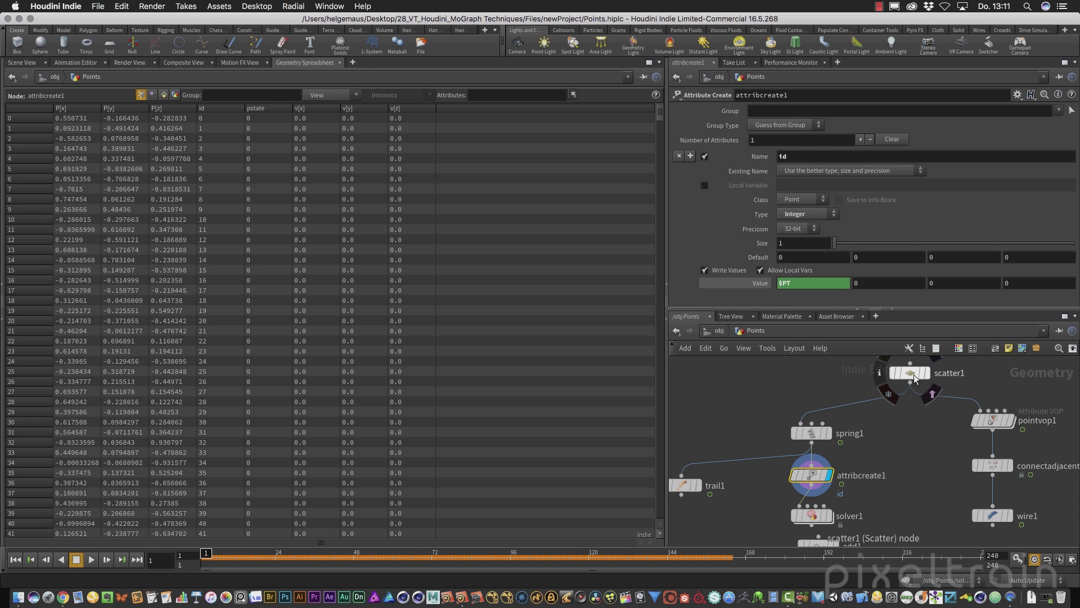
mouse_move(819, 477)
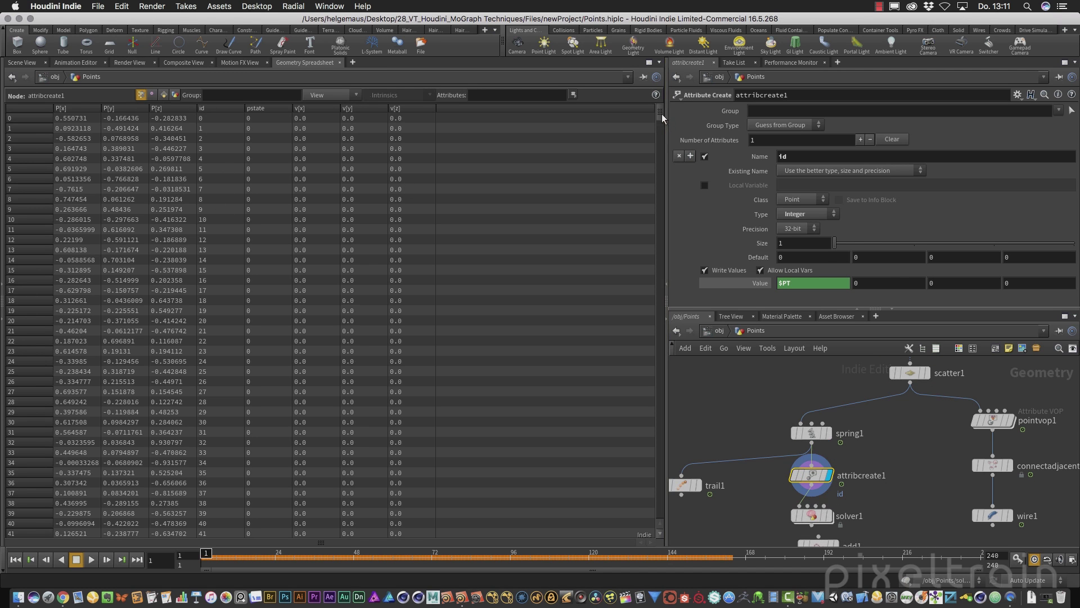
drag(663, 119, 643, 108)
scroll(822, 439, down, 5)
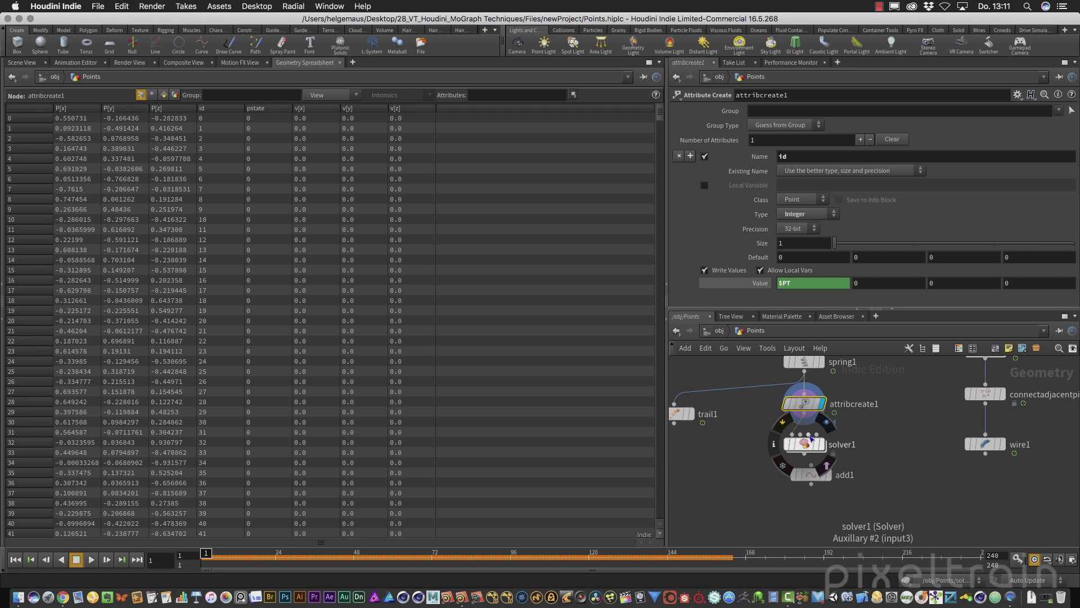
- Display solver1, play the animation in short stretches and examine attribcreate1's id values as the points move
click(822, 444)
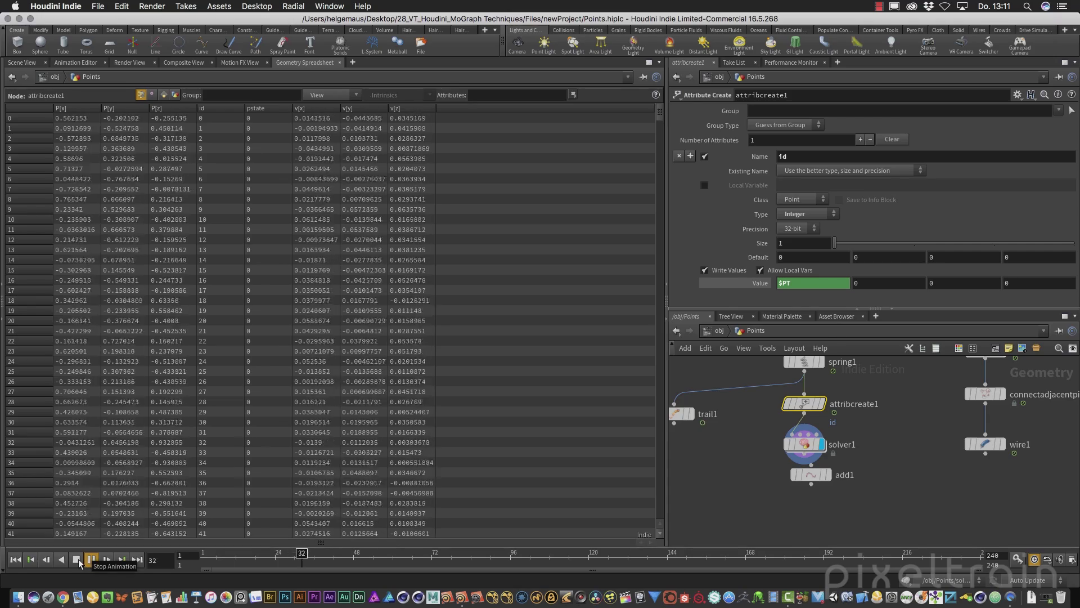
click(82, 560)
mouse_move(660, 113)
mouse_down()
mouse_move(659, 514)
mouse_move(660, 117)
mouse_up()
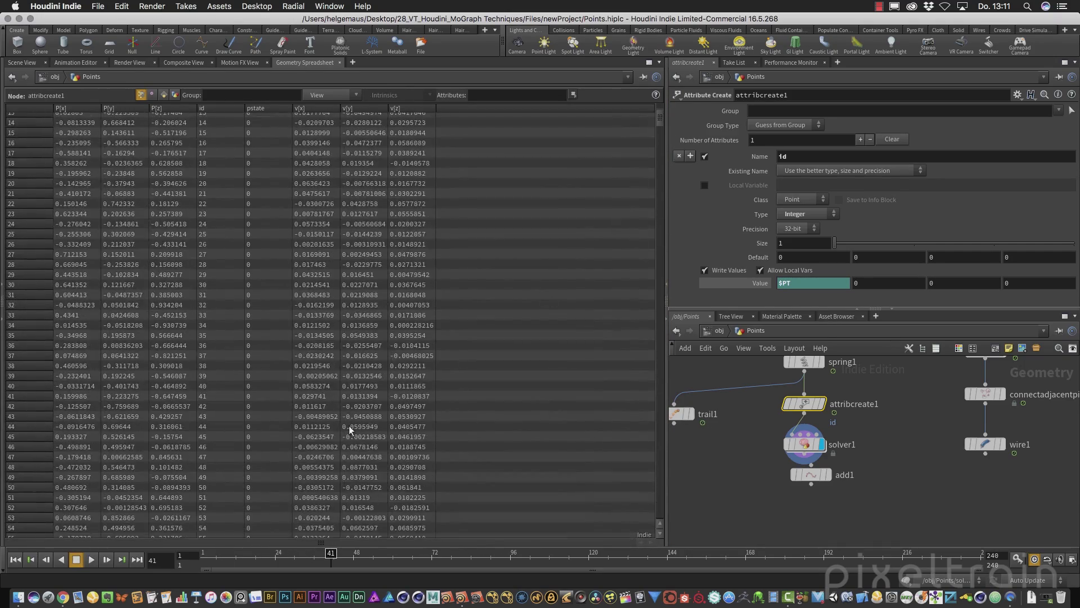
click(89, 559)
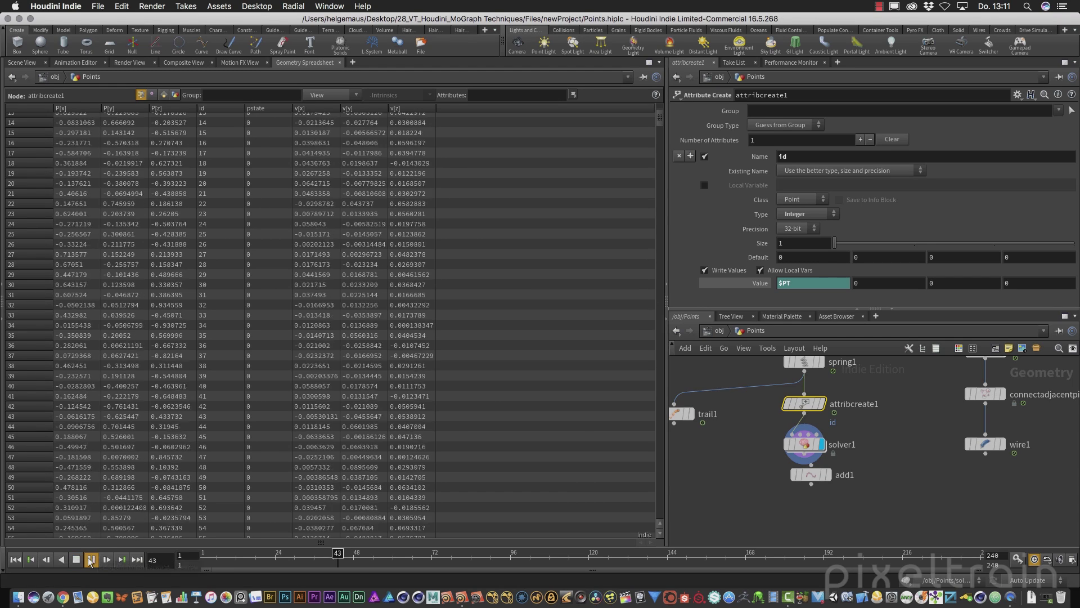
click(77, 559)
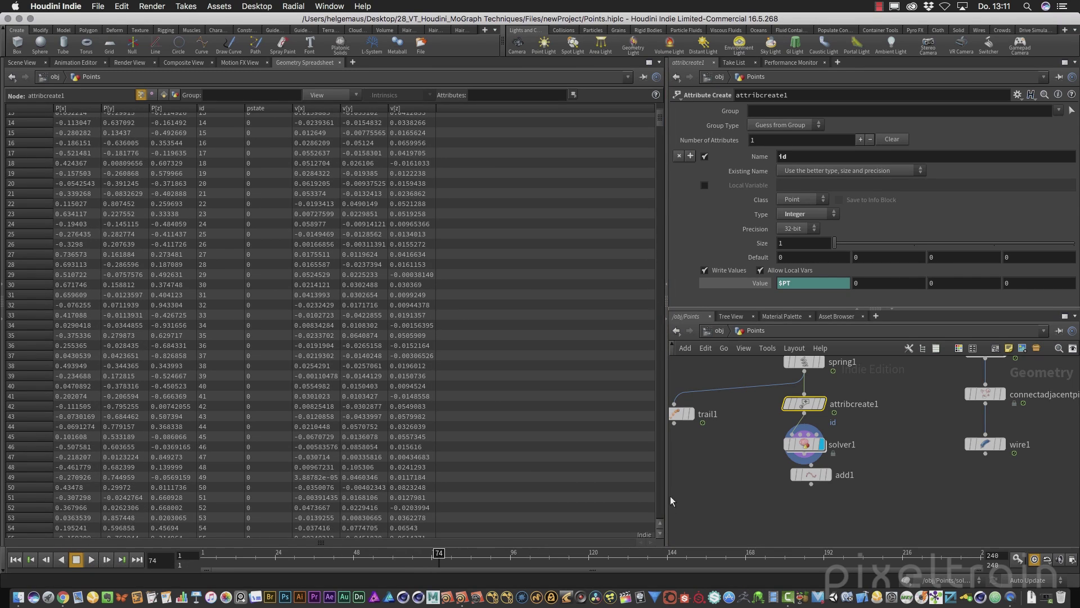
scroll(265, 451, down, 2)
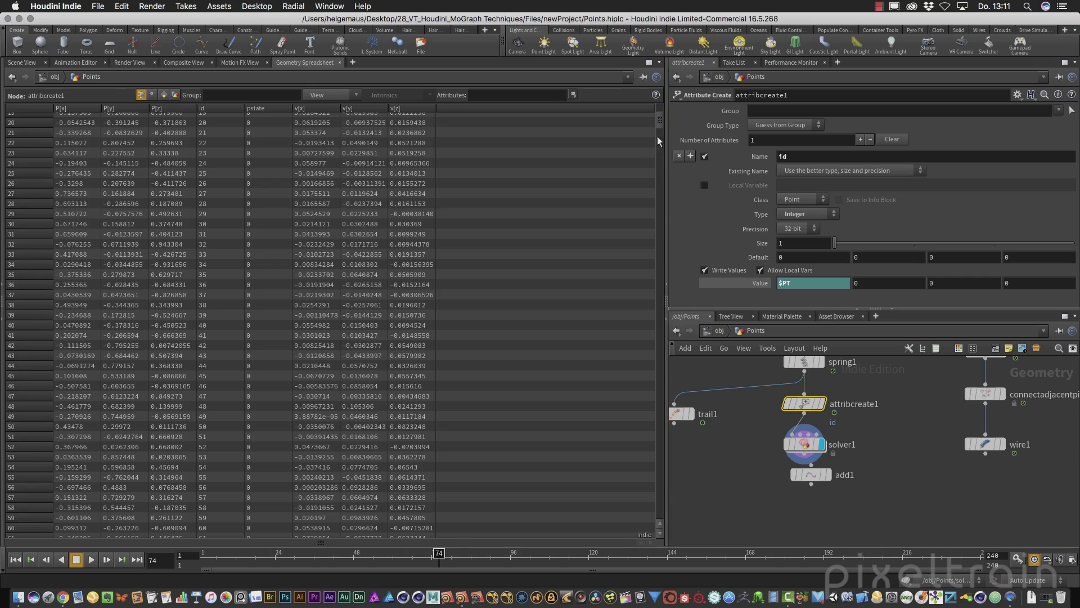
scroll(657, 140, up, 7)
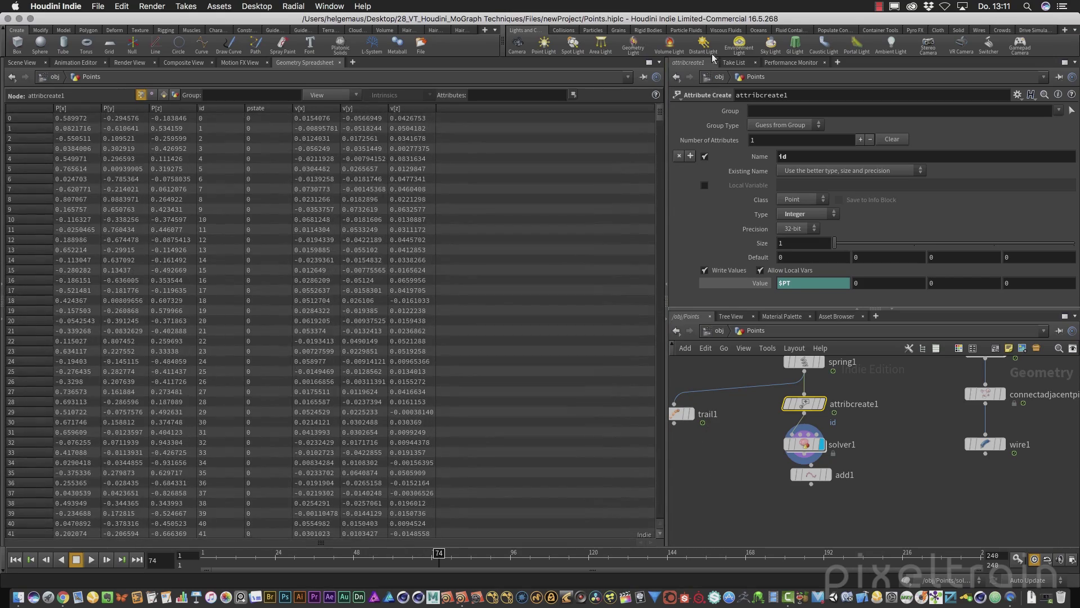
- Examine solver1's id values for the accumulated points at frame 1 and at frame 27
click(15, 559)
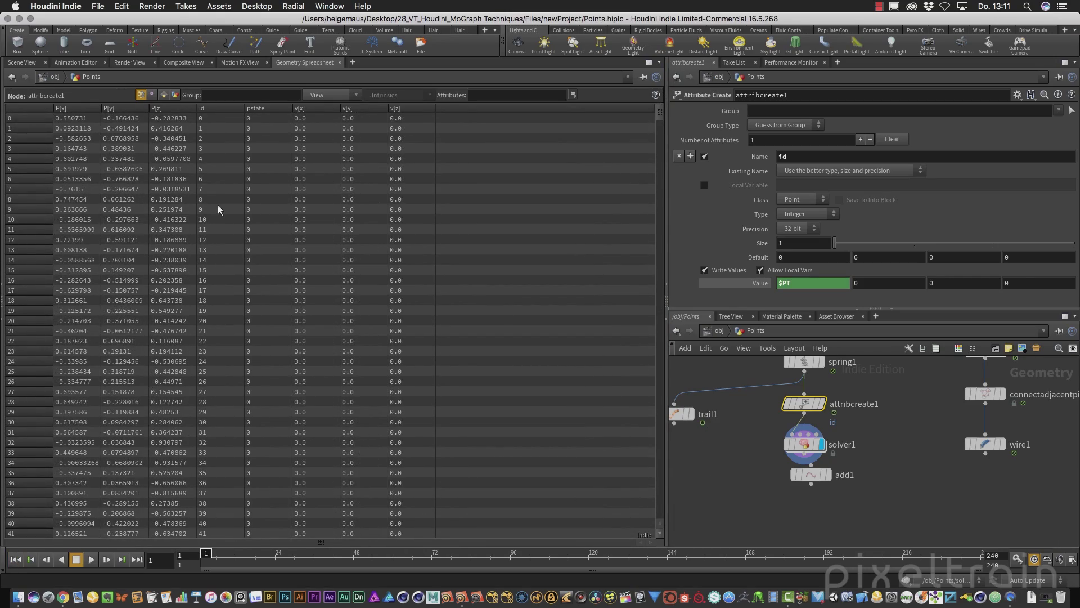
click(804, 444)
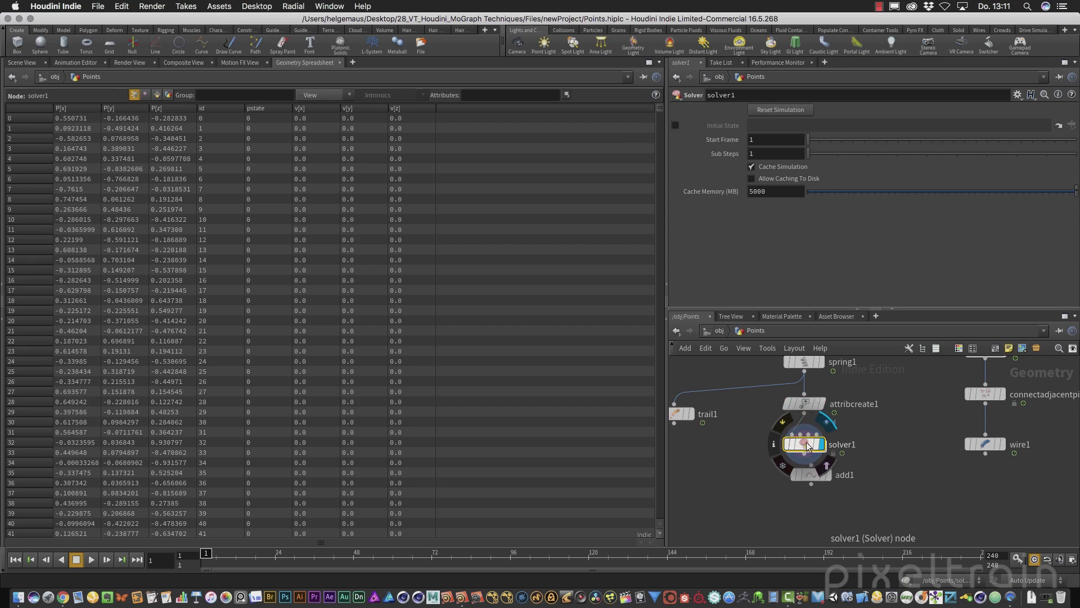
drag(661, 115, 687, 521)
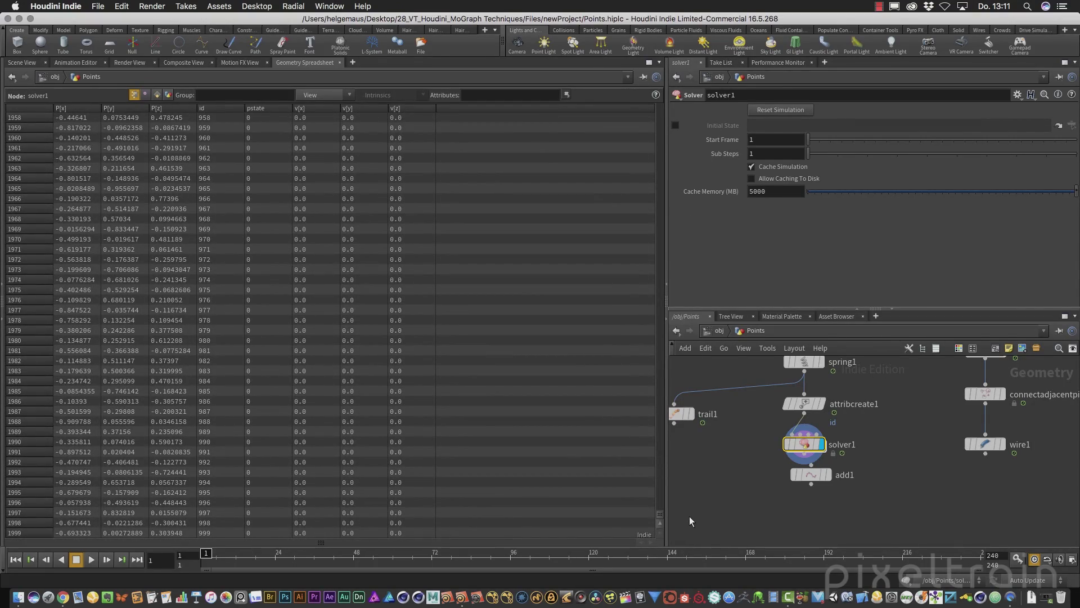
drag(206, 555, 285, 559)
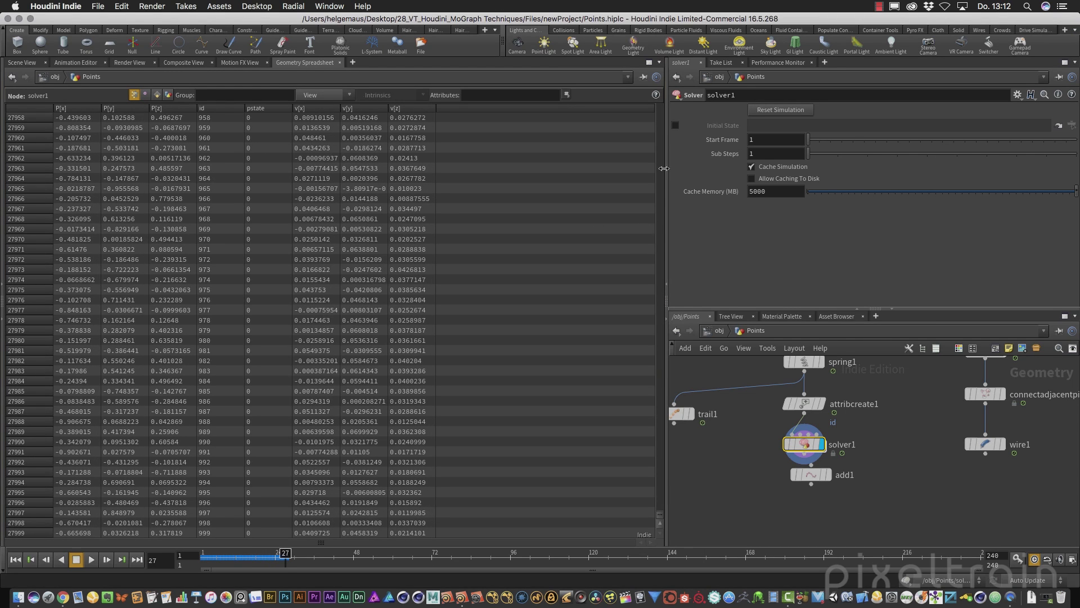
drag(661, 512, 668, 97)
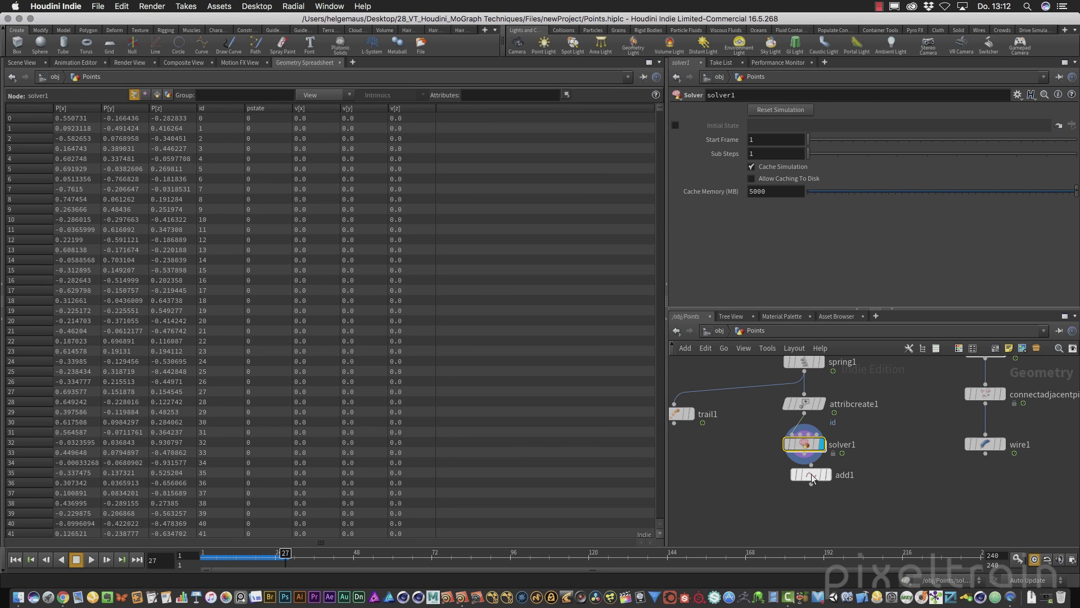
- Place add1 beneath solver1, wire solver1's output into it, and display add1
drag(812, 479, 812, 497)
click(804, 465)
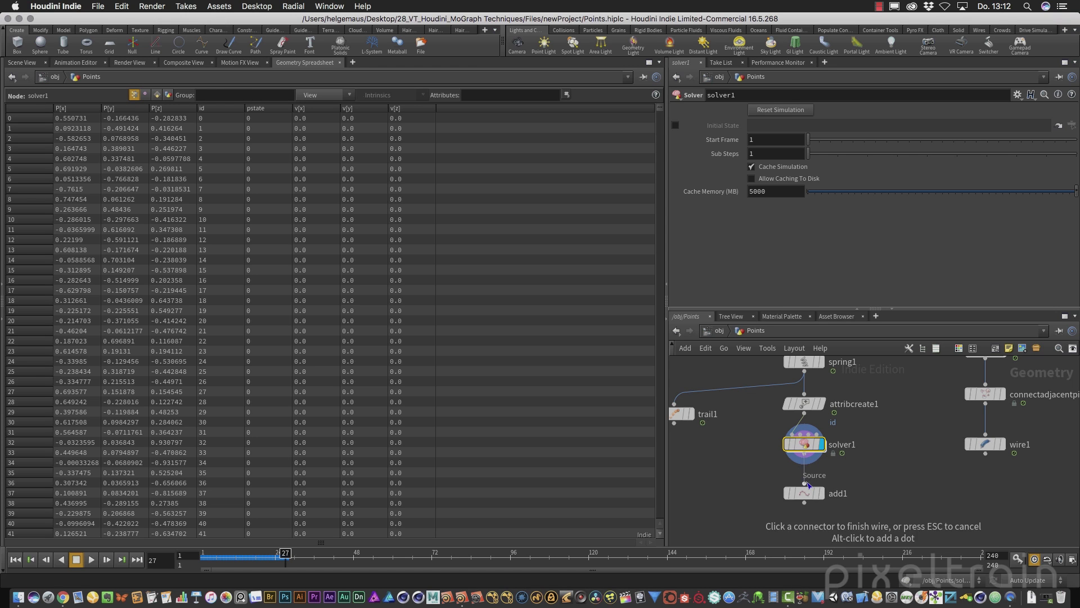
click(805, 485)
click(808, 492)
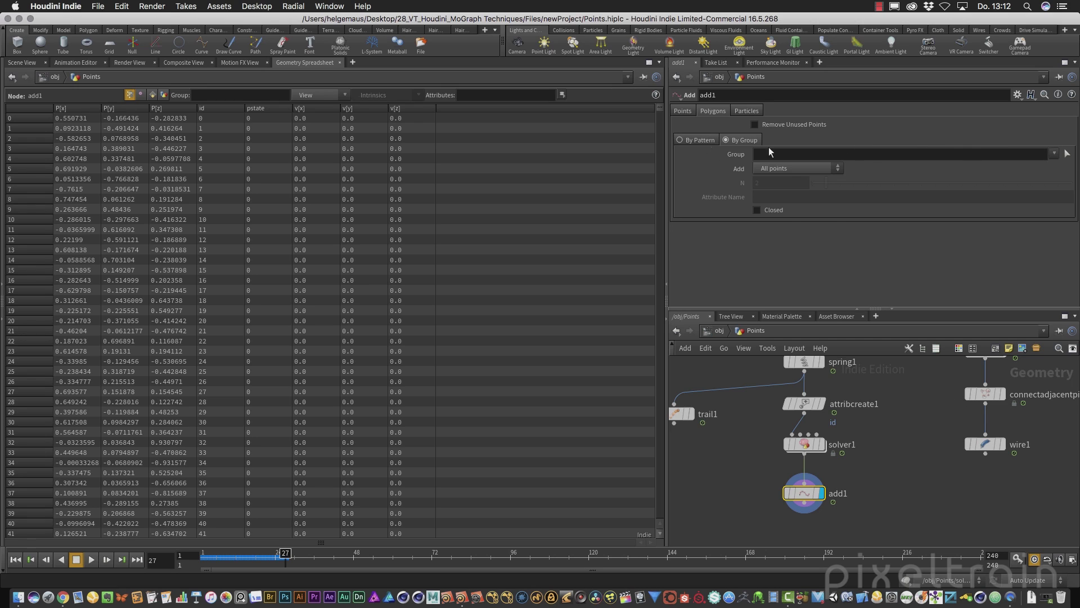
- Set add1's by-group polygons to be added By Attribute with attribute name id, and compare it with the name in attribcreate1
click(843, 168)
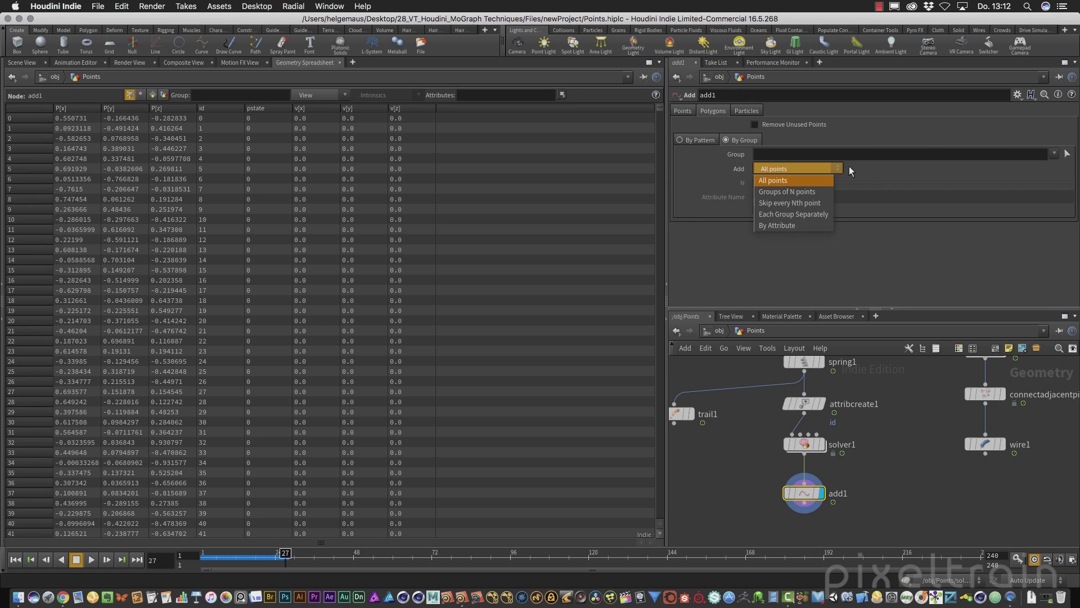
click(765, 225)
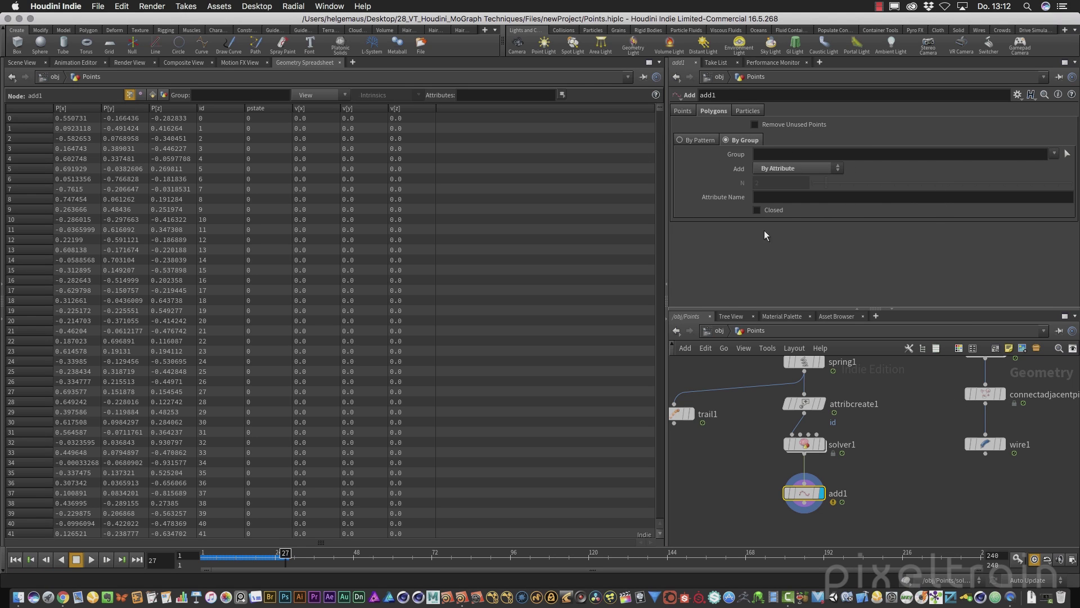
click(806, 198)
text(i)
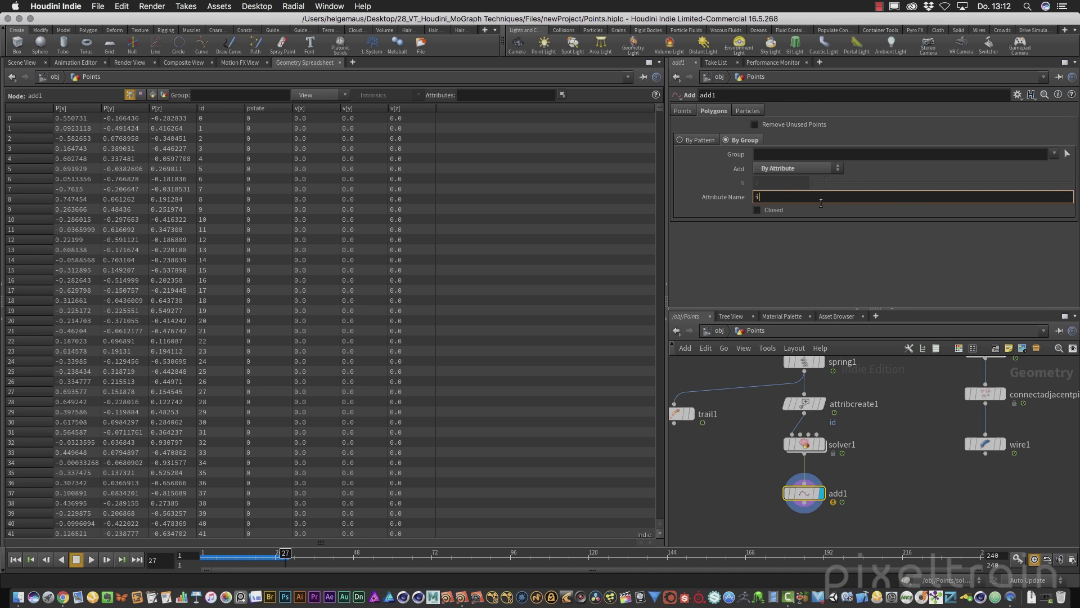
text(d)
key(Return)
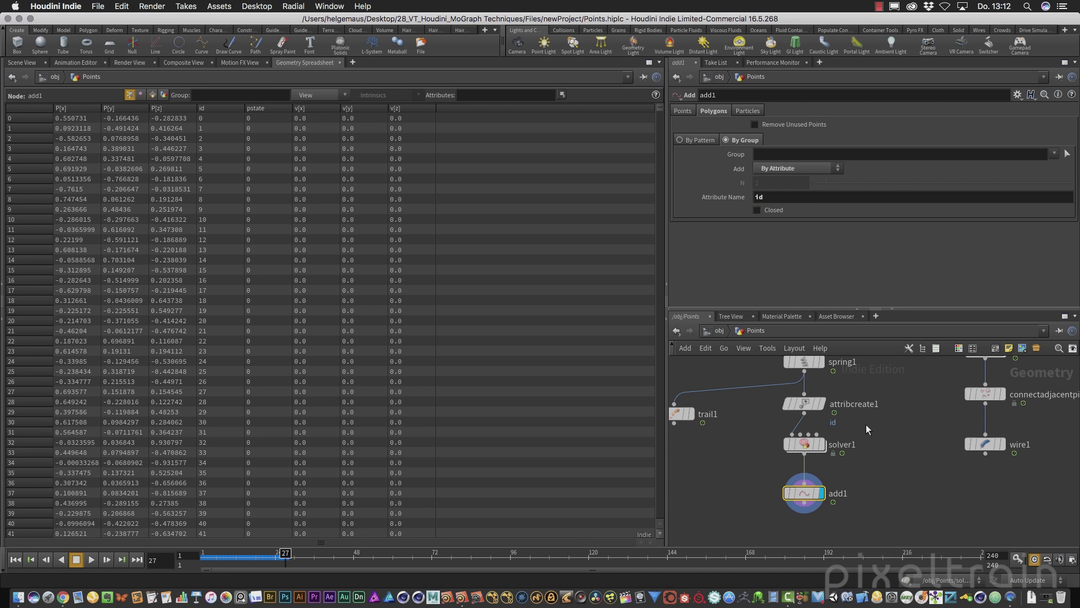
click(804, 403)
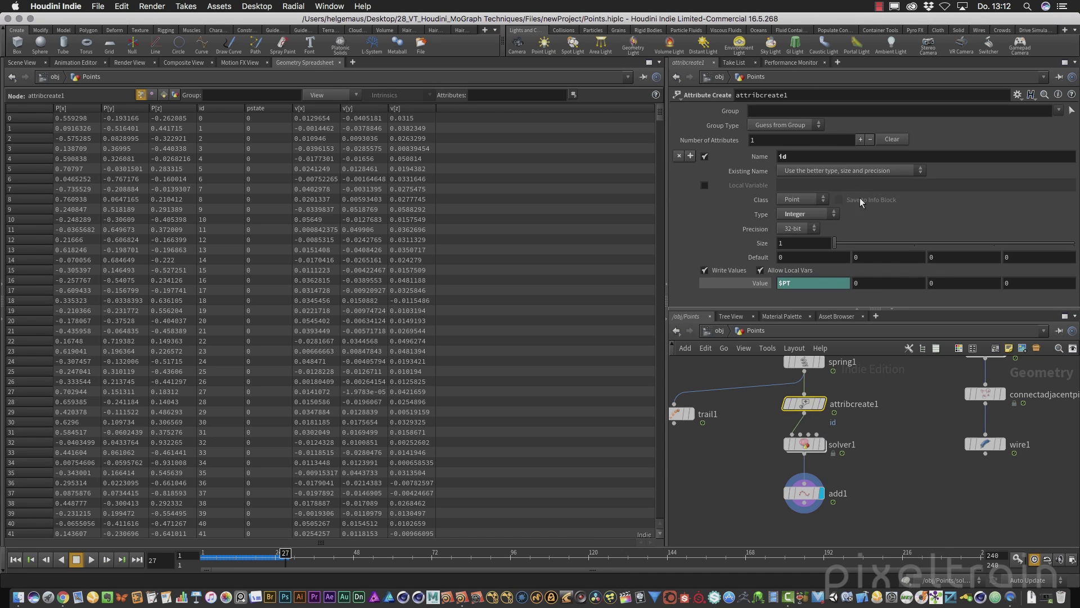
click(810, 503)
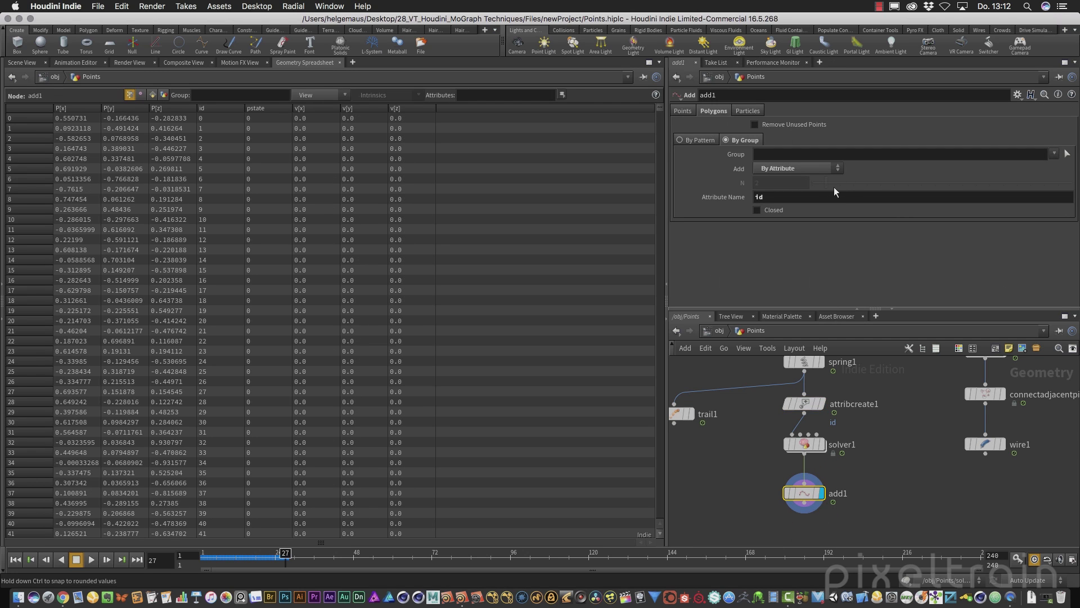
- Play the animation from frame 1 to frame 115 in the scene view and examine the trail curves of add1
click(31, 62)
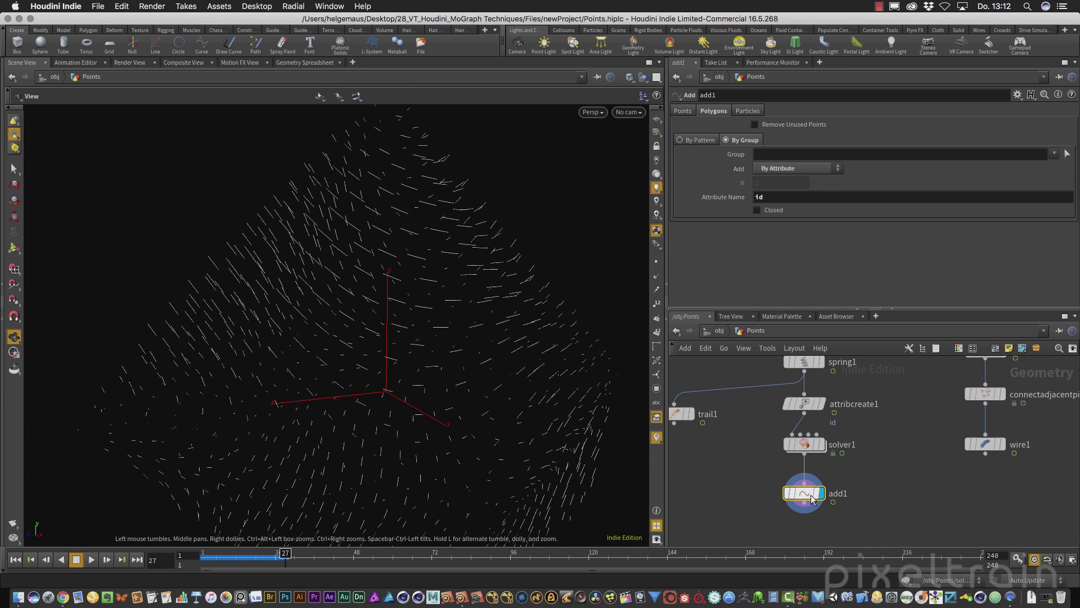
scroll(415, 289, up, 5)
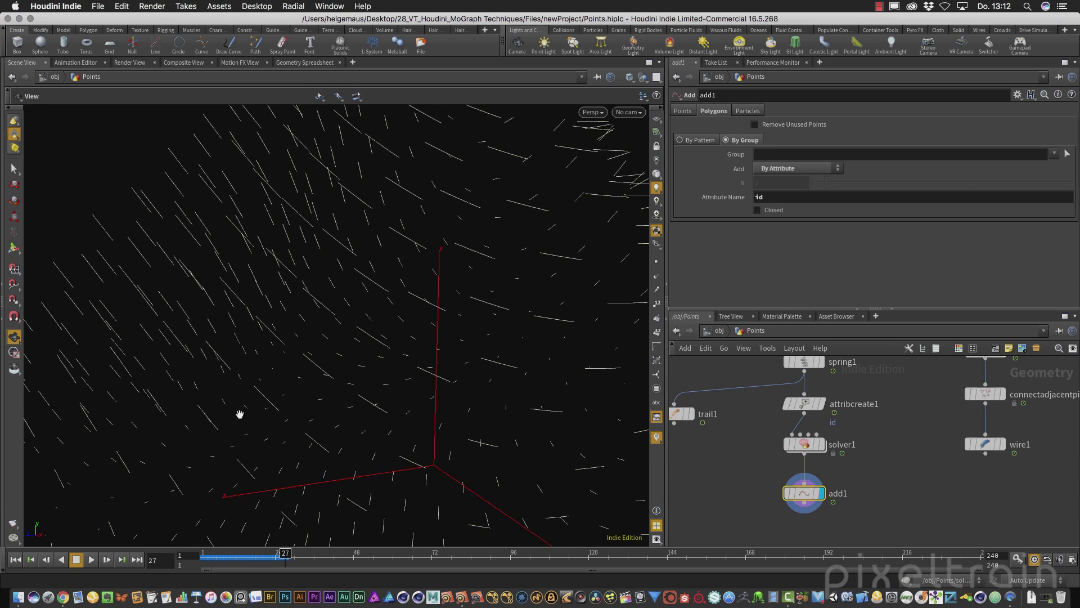
click(16, 559)
click(91, 559)
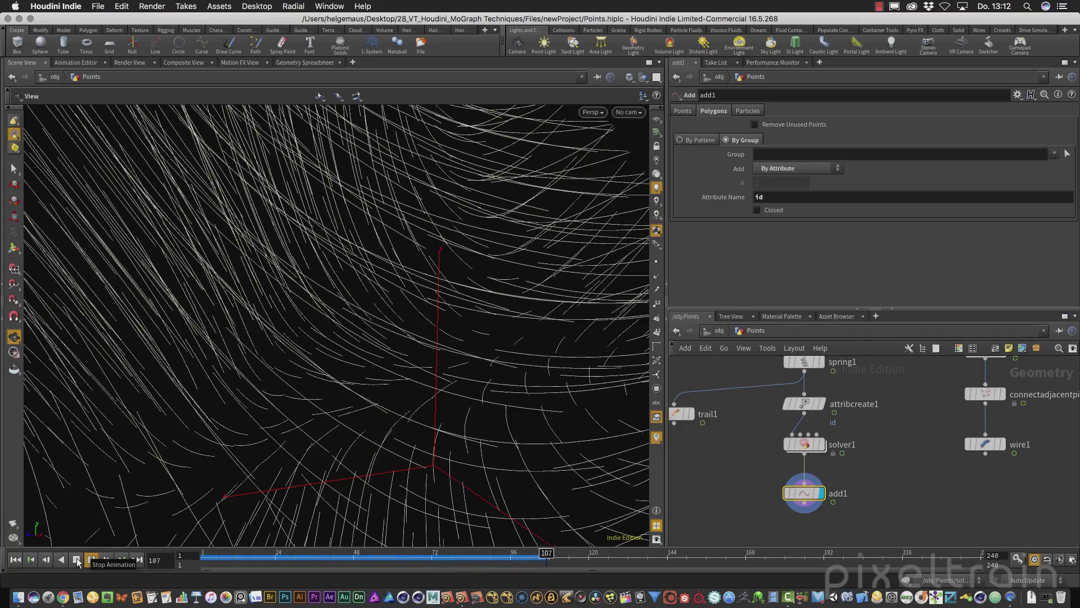
click(77, 559)
drag(369, 313, 294, 315)
mouse_move(320, 265)
mouse_down()
mouse_move(231, 278)
mouse_move(356, 287)
mouse_move(328, 262)
mouse_move(289, 258)
mouse_move(330, 267)
mouse_up()
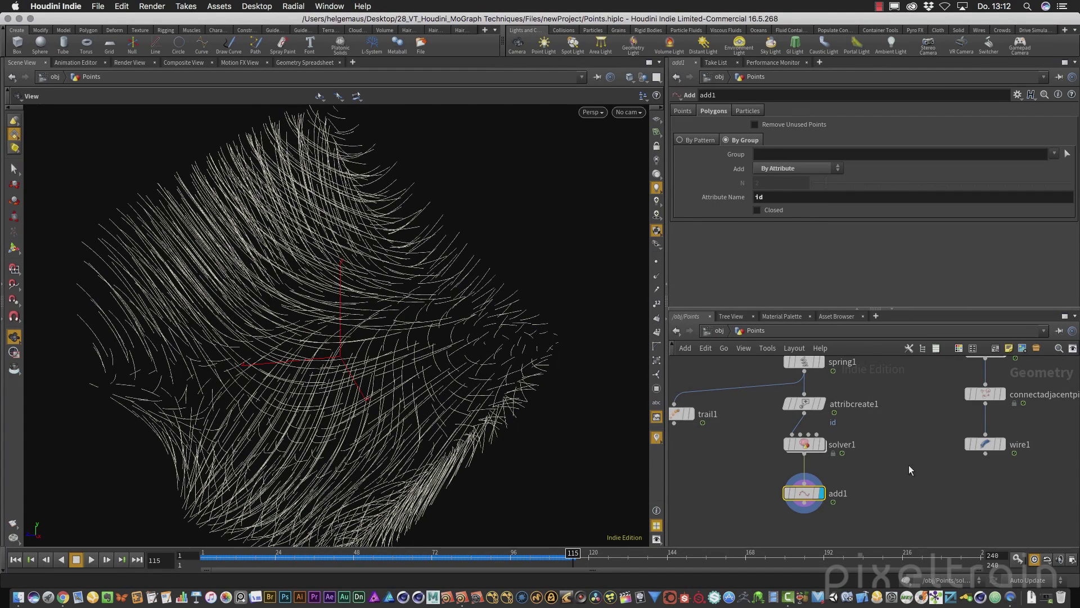
- Examine the curves up close and render frame 115 with /out/mantra_ipr
scroll(910, 470, down, 3)
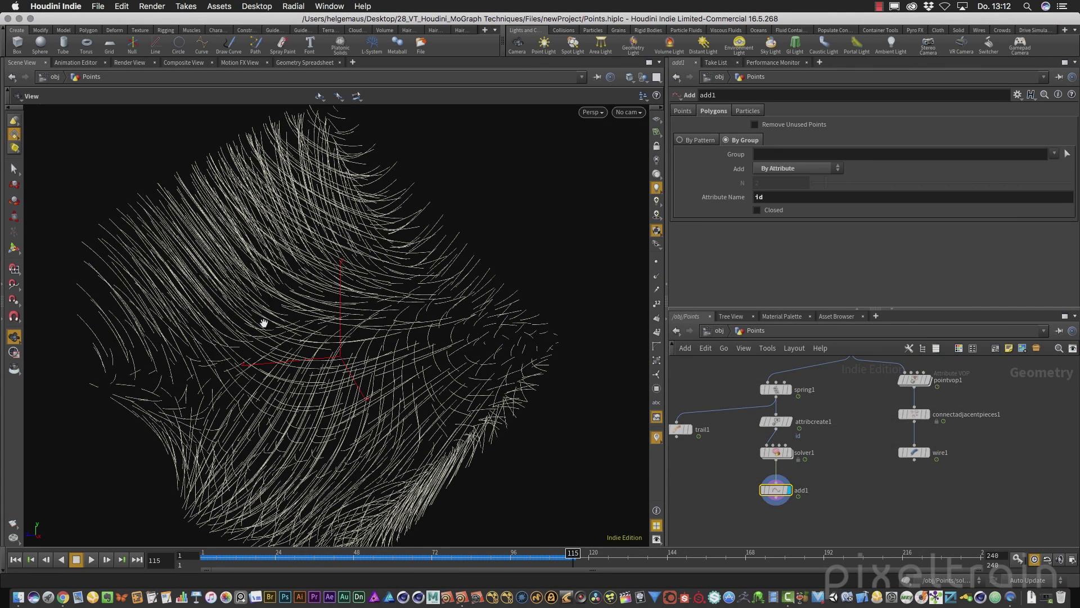
scroll(442, 323, up, 3)
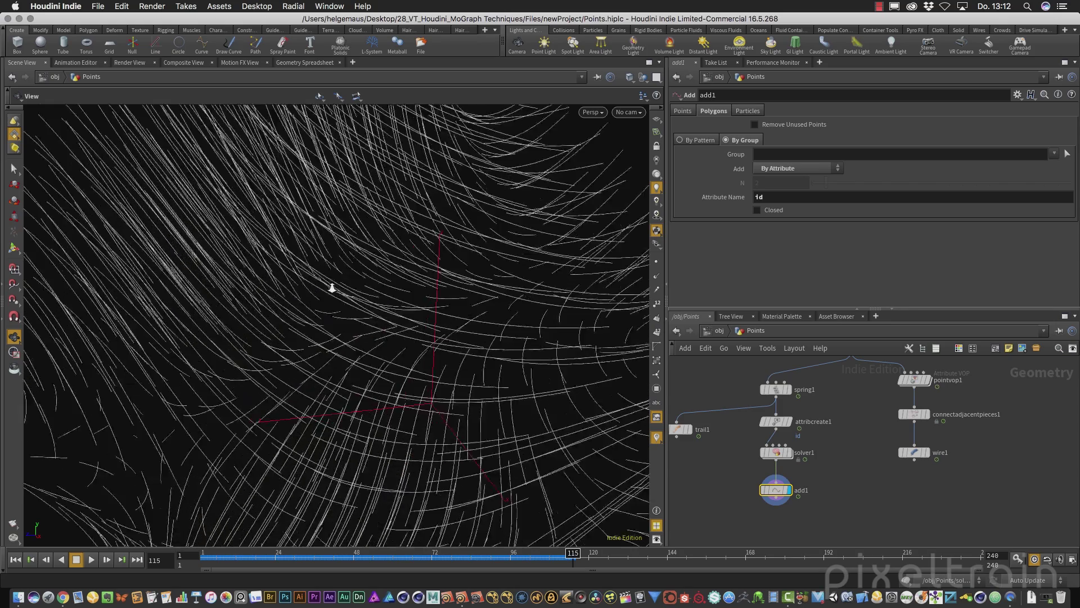
scroll(350, 287, down, 3)
click(135, 63)
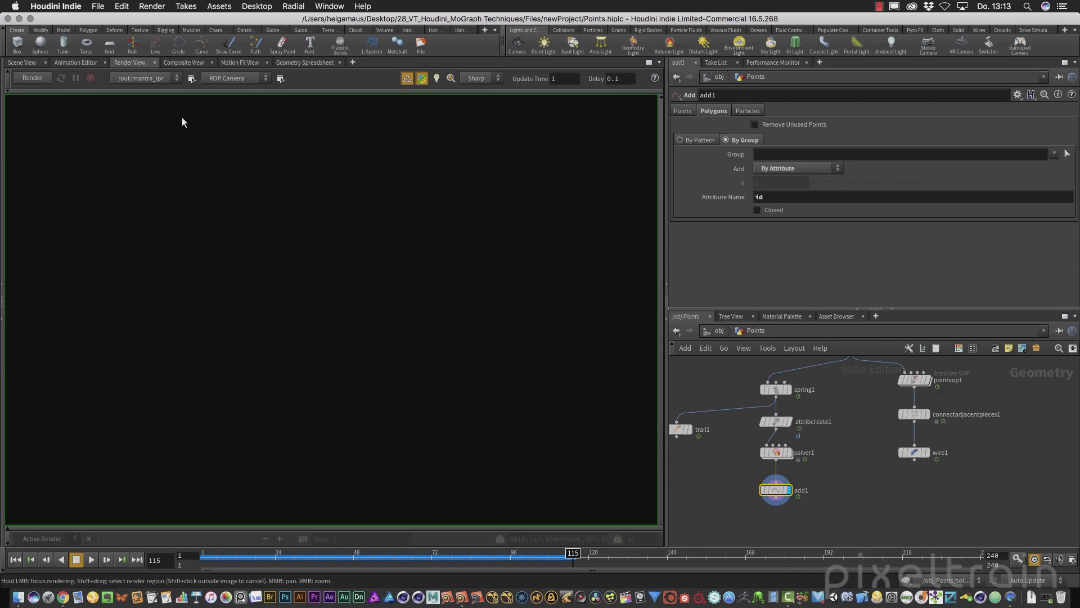
click(31, 78)
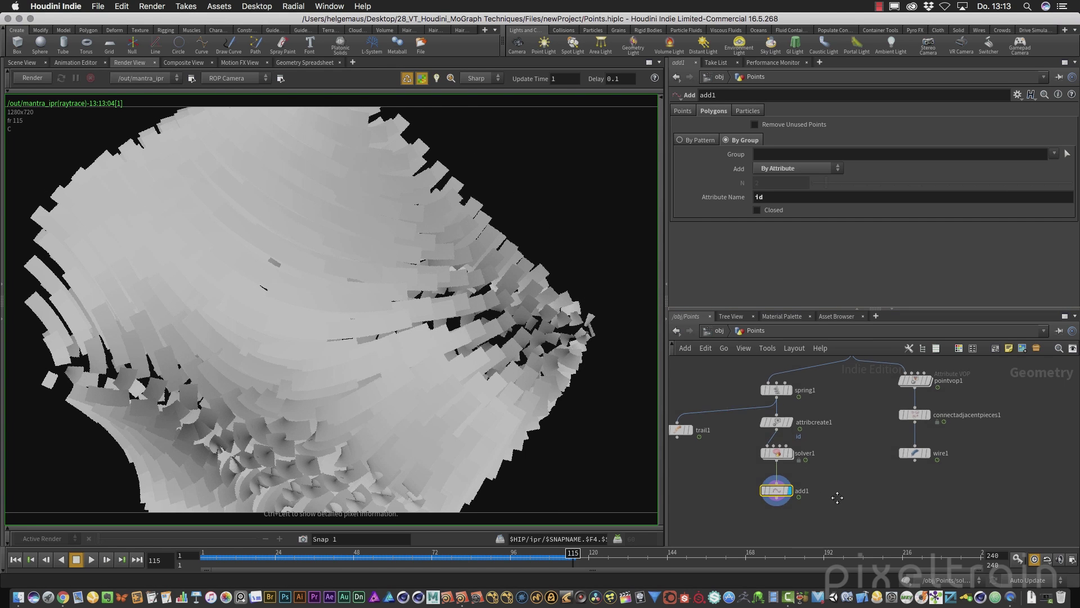
- Add a second Attribute Create node below add1, connected to add1's output, and display it
scroll(801, 488, down, 2)
key(Tab)
text(att)
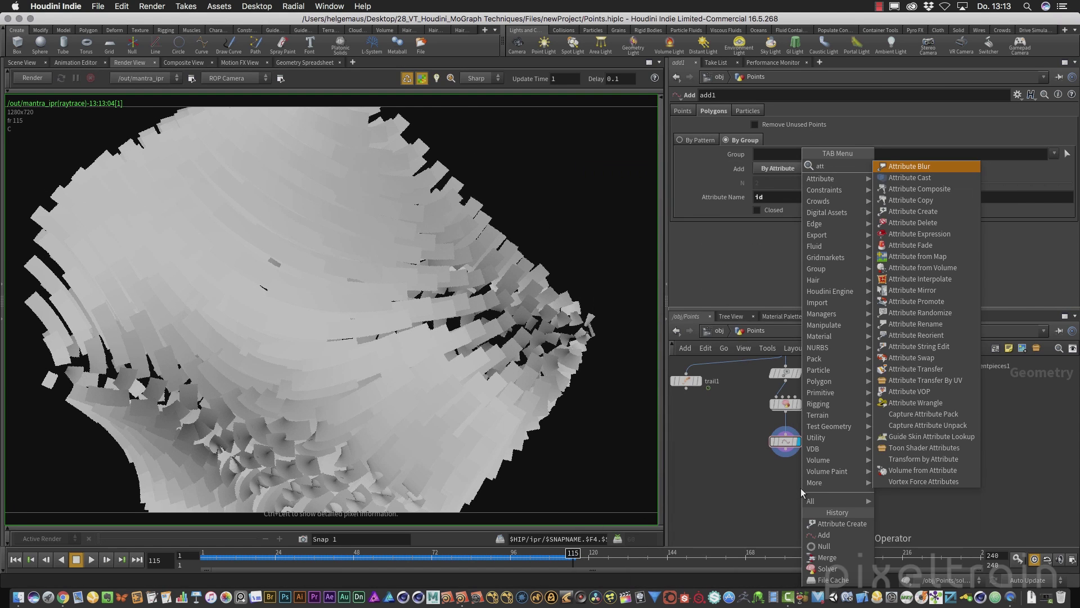
key(Down)
key(Down)
key(Down)
key(Down)
key(Return)
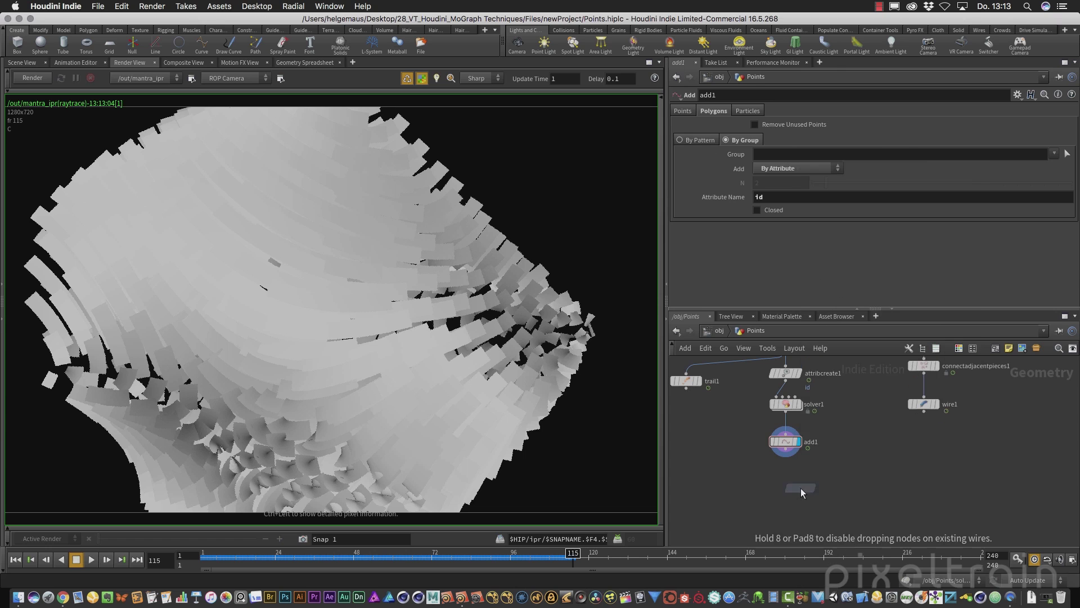
click(801, 488)
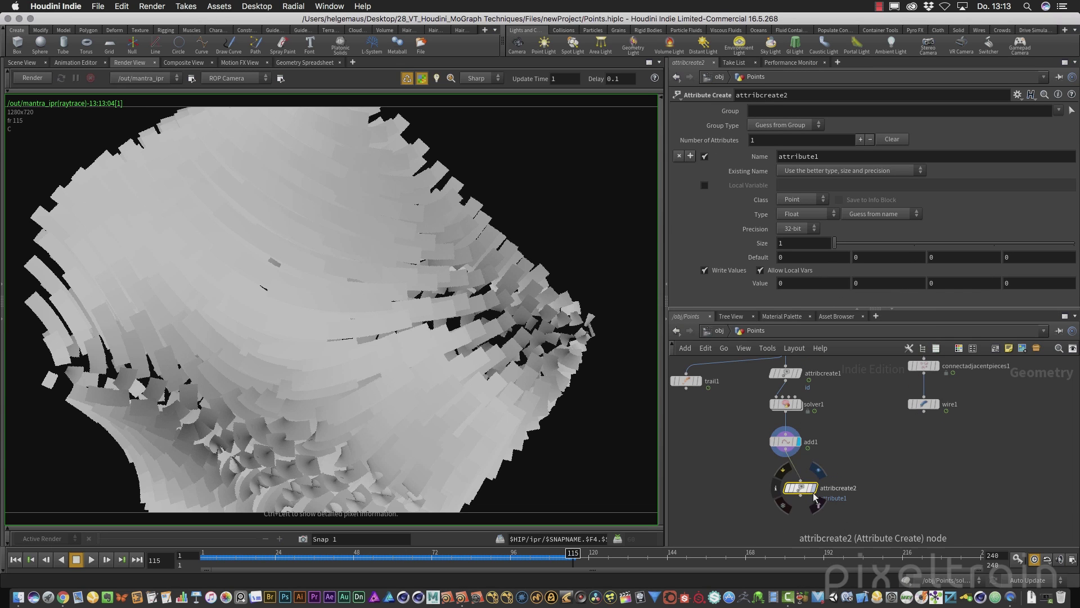
drag(803, 493, 788, 489)
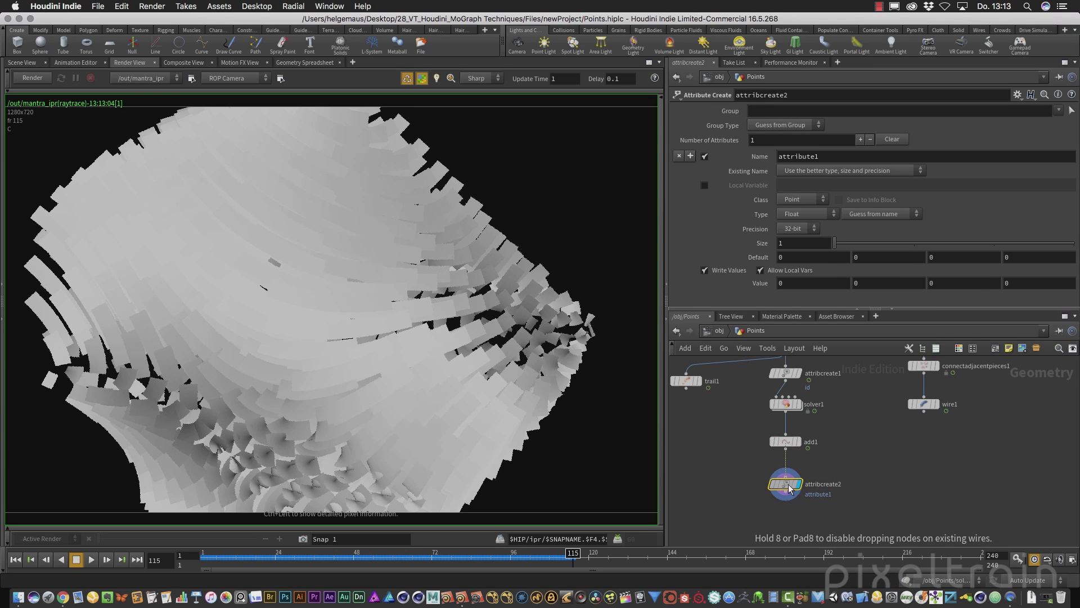
- Name attribcreate2's attribute width and set its value to 0.002
double_click(790, 157)
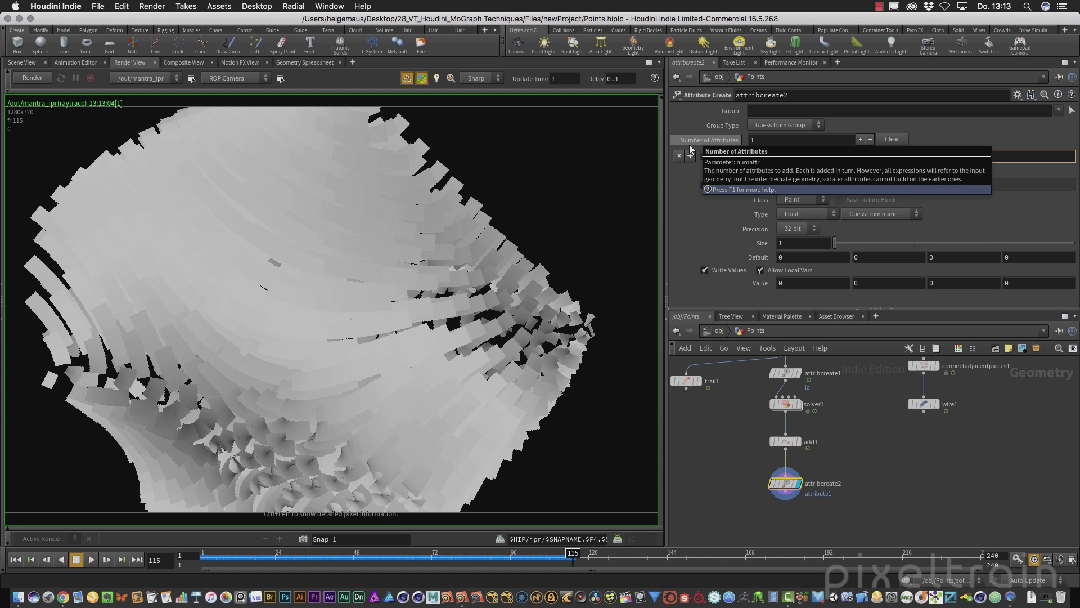
text(width)
key(Return)
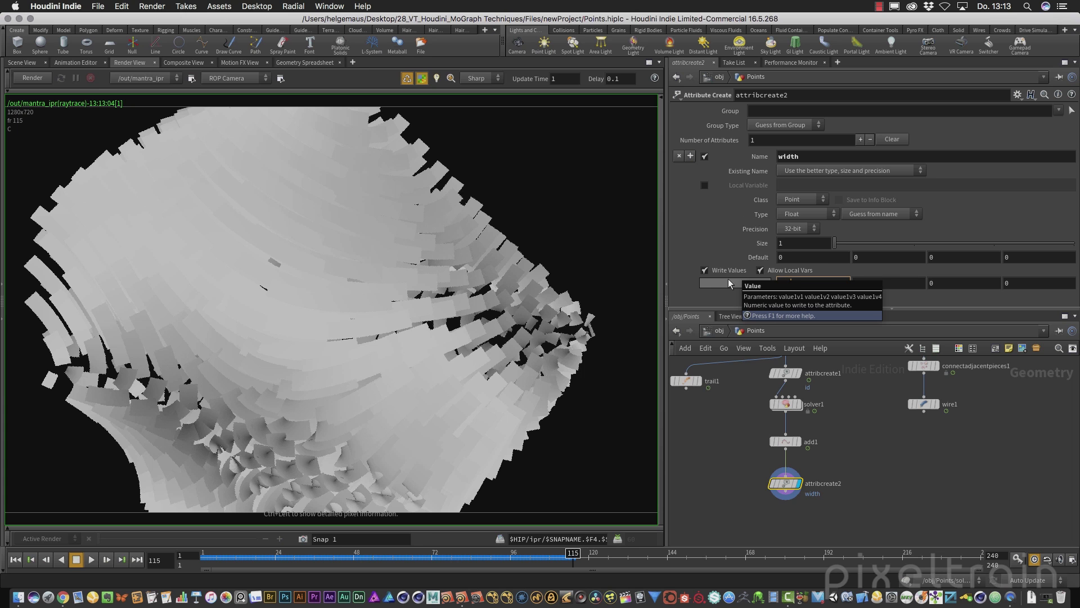
text(0.002)
key(Return)
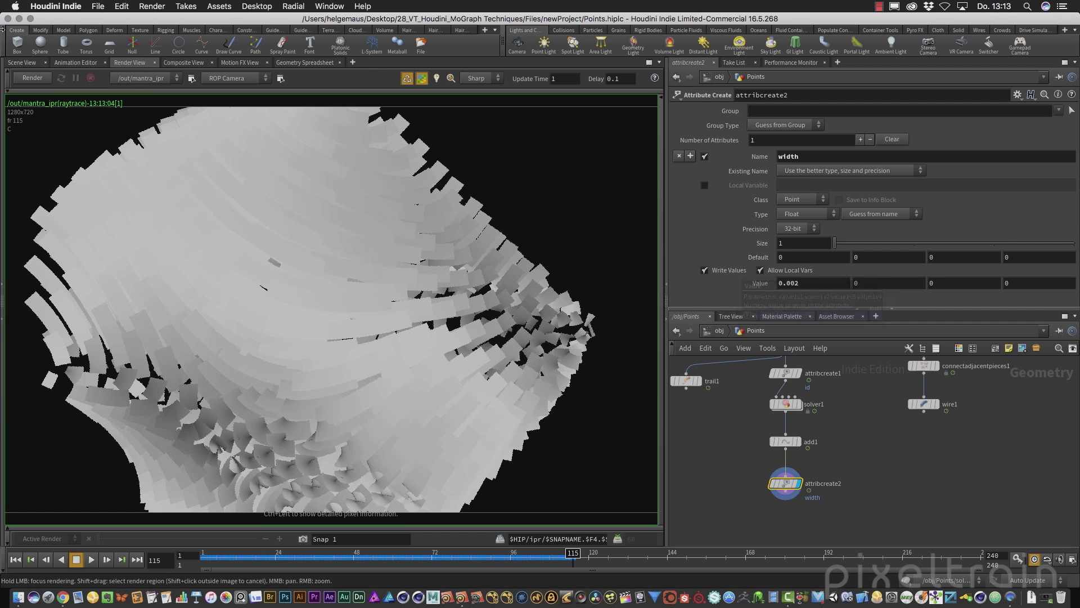
- Render the curves again and play the animation from frame 1, stopping at frames 25 and 50 to examine the rendered trails
click(38, 79)
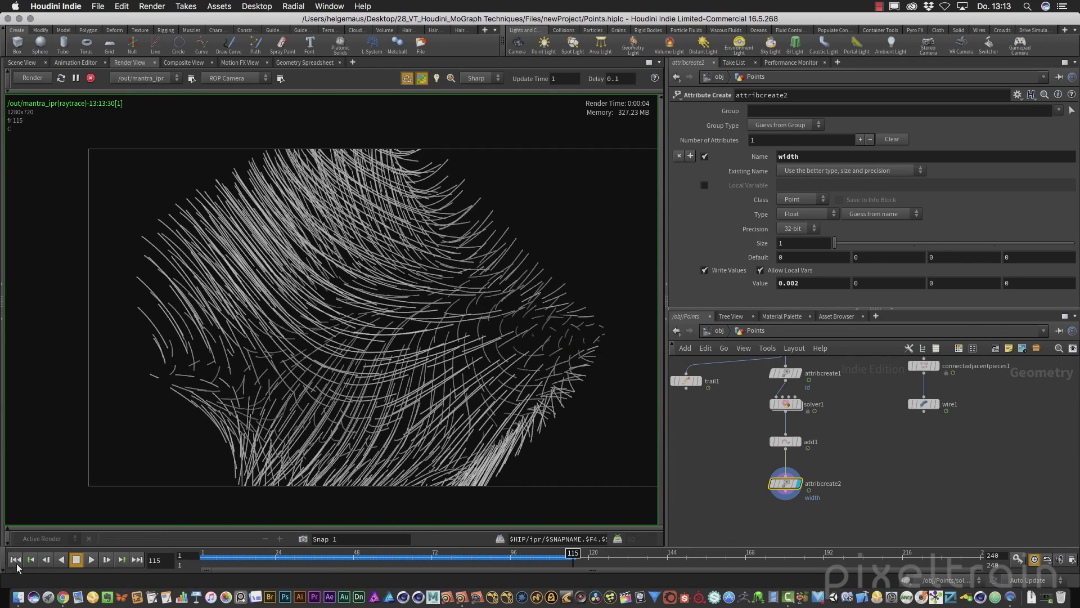
click(16, 559)
click(86, 561)
click(77, 560)
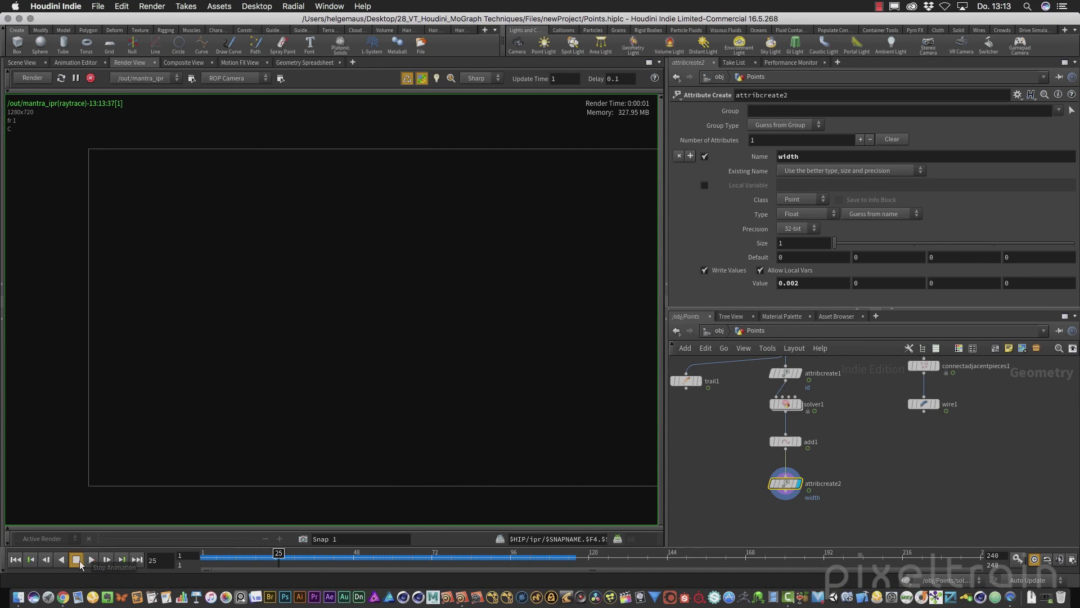
click(91, 559)
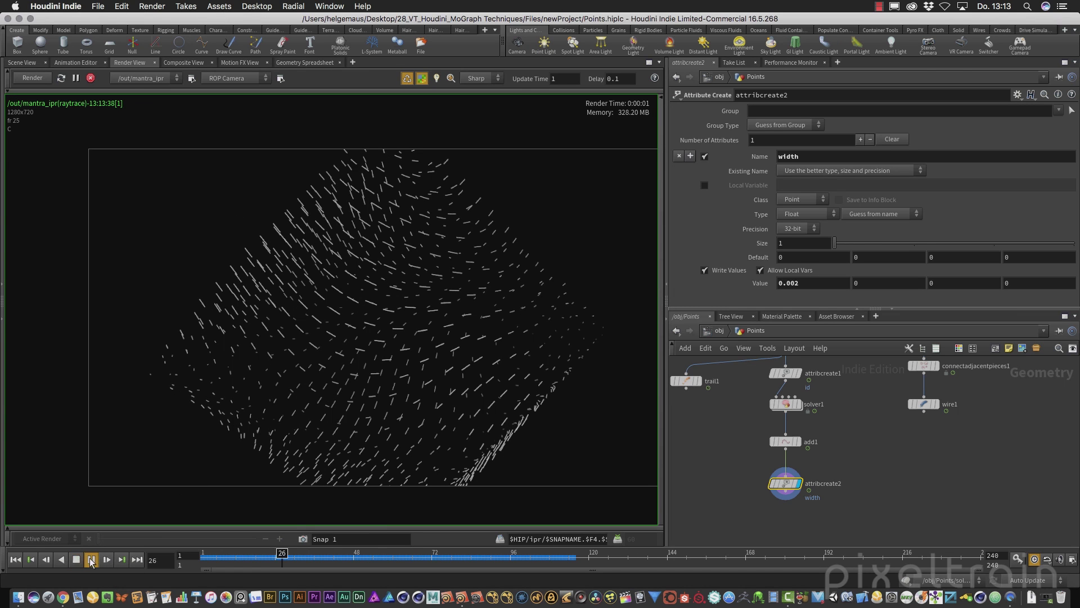
click(77, 559)
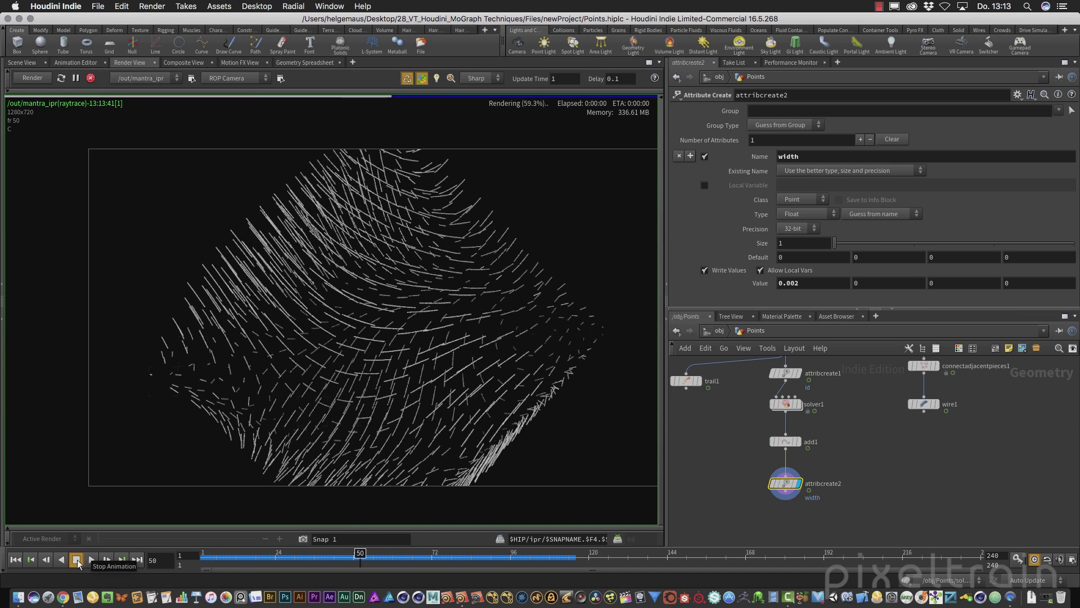